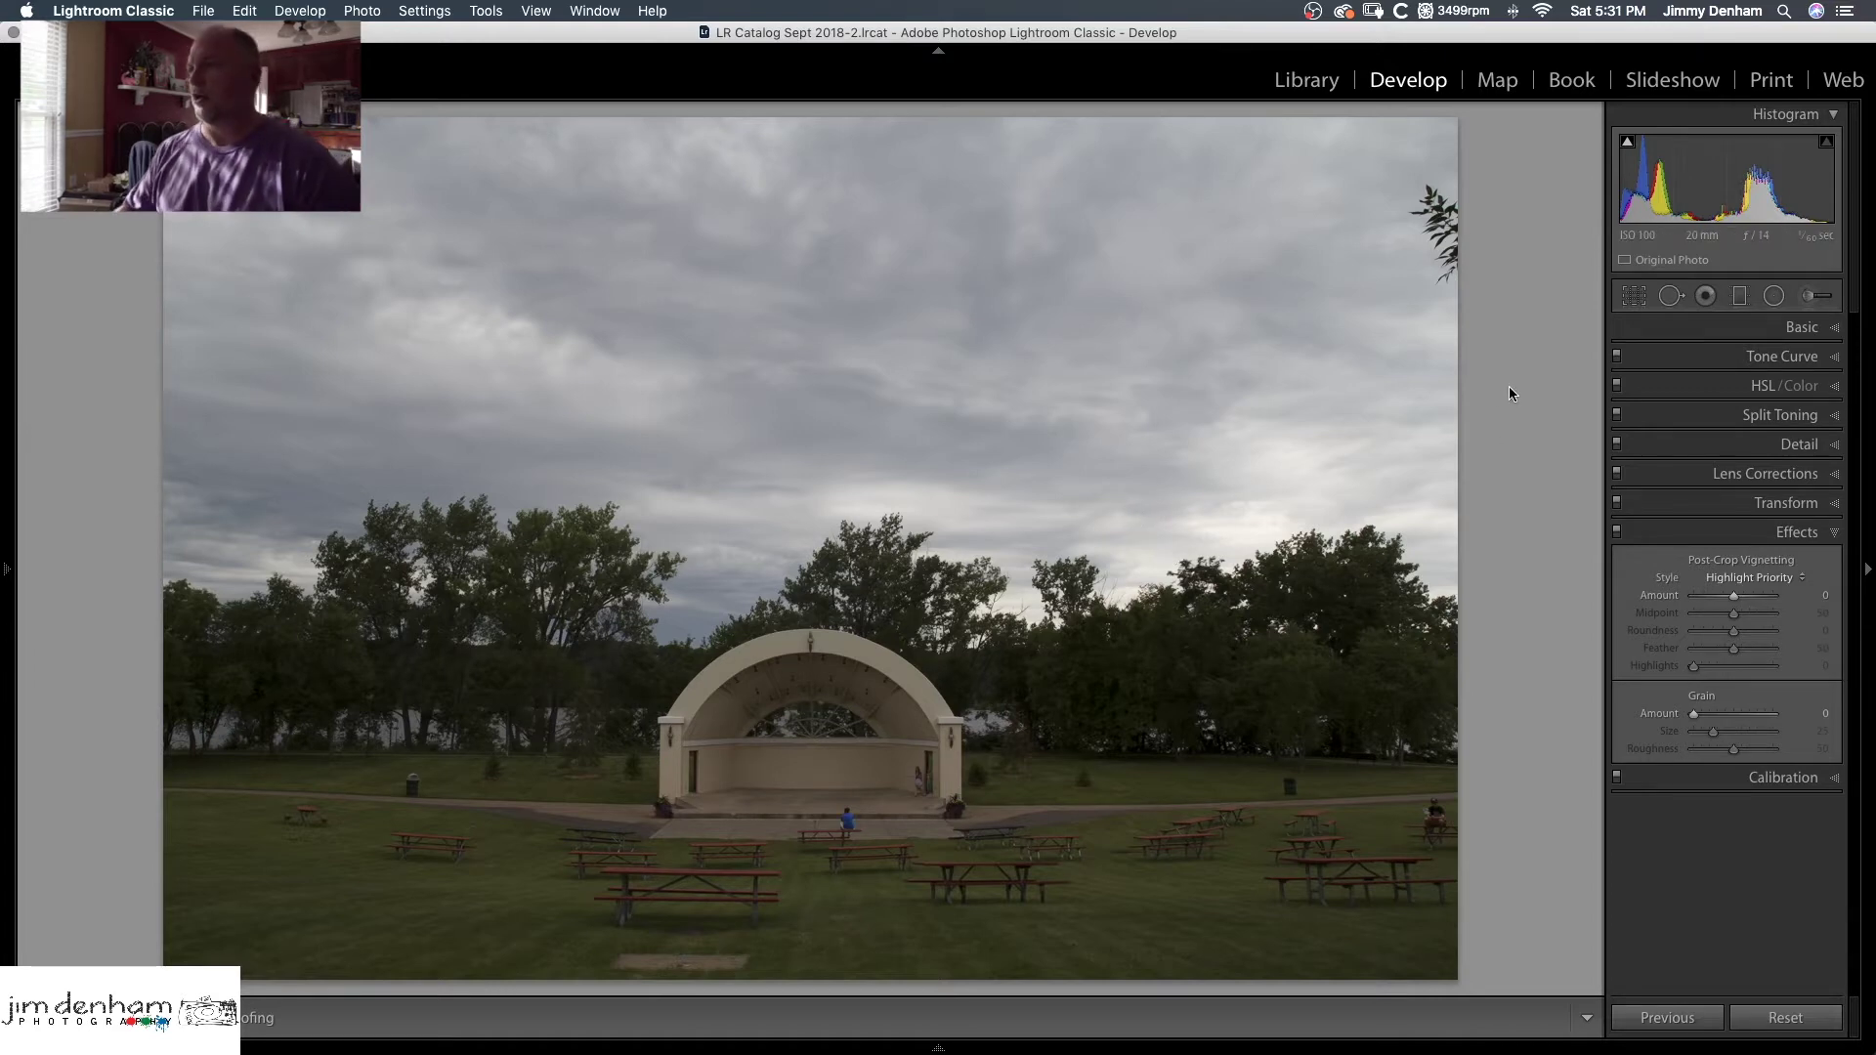
Convert the photo to Black & White, then set Highlights to −100 and Shadows to +100
left_click(1842, 328)
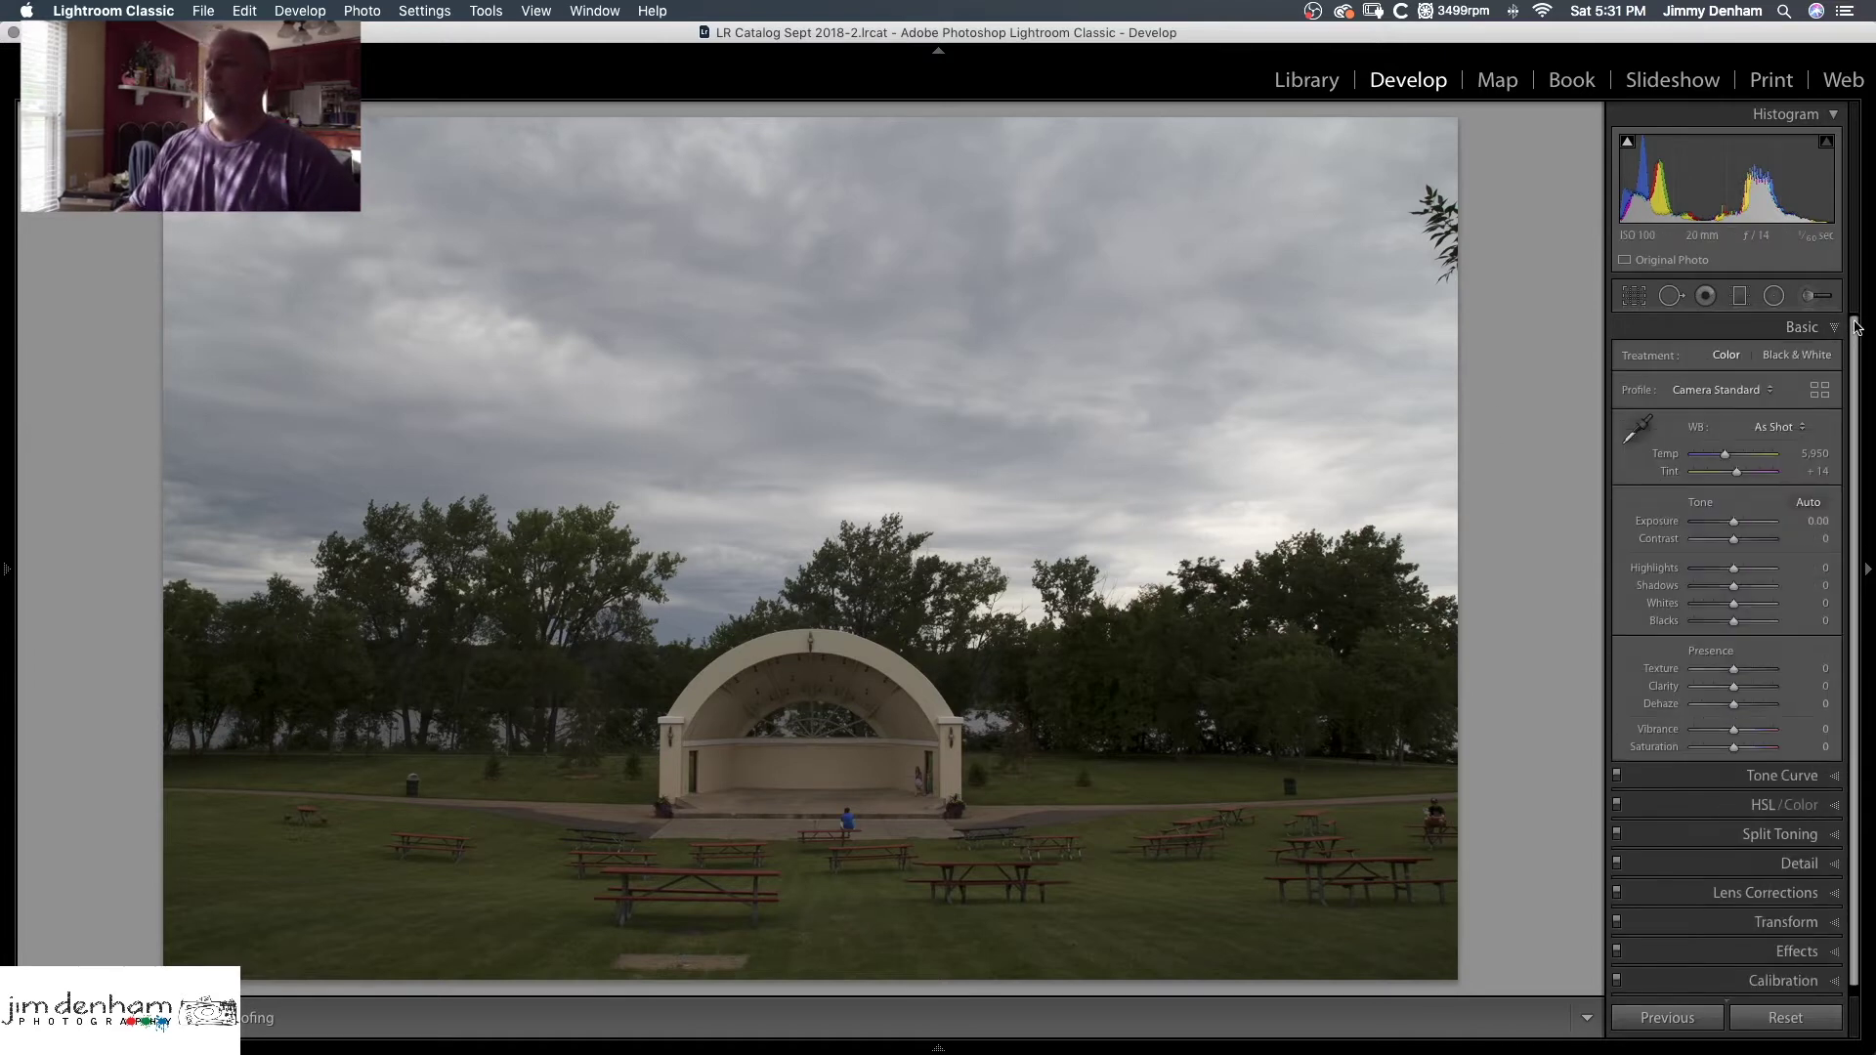
left_click(1799, 356)
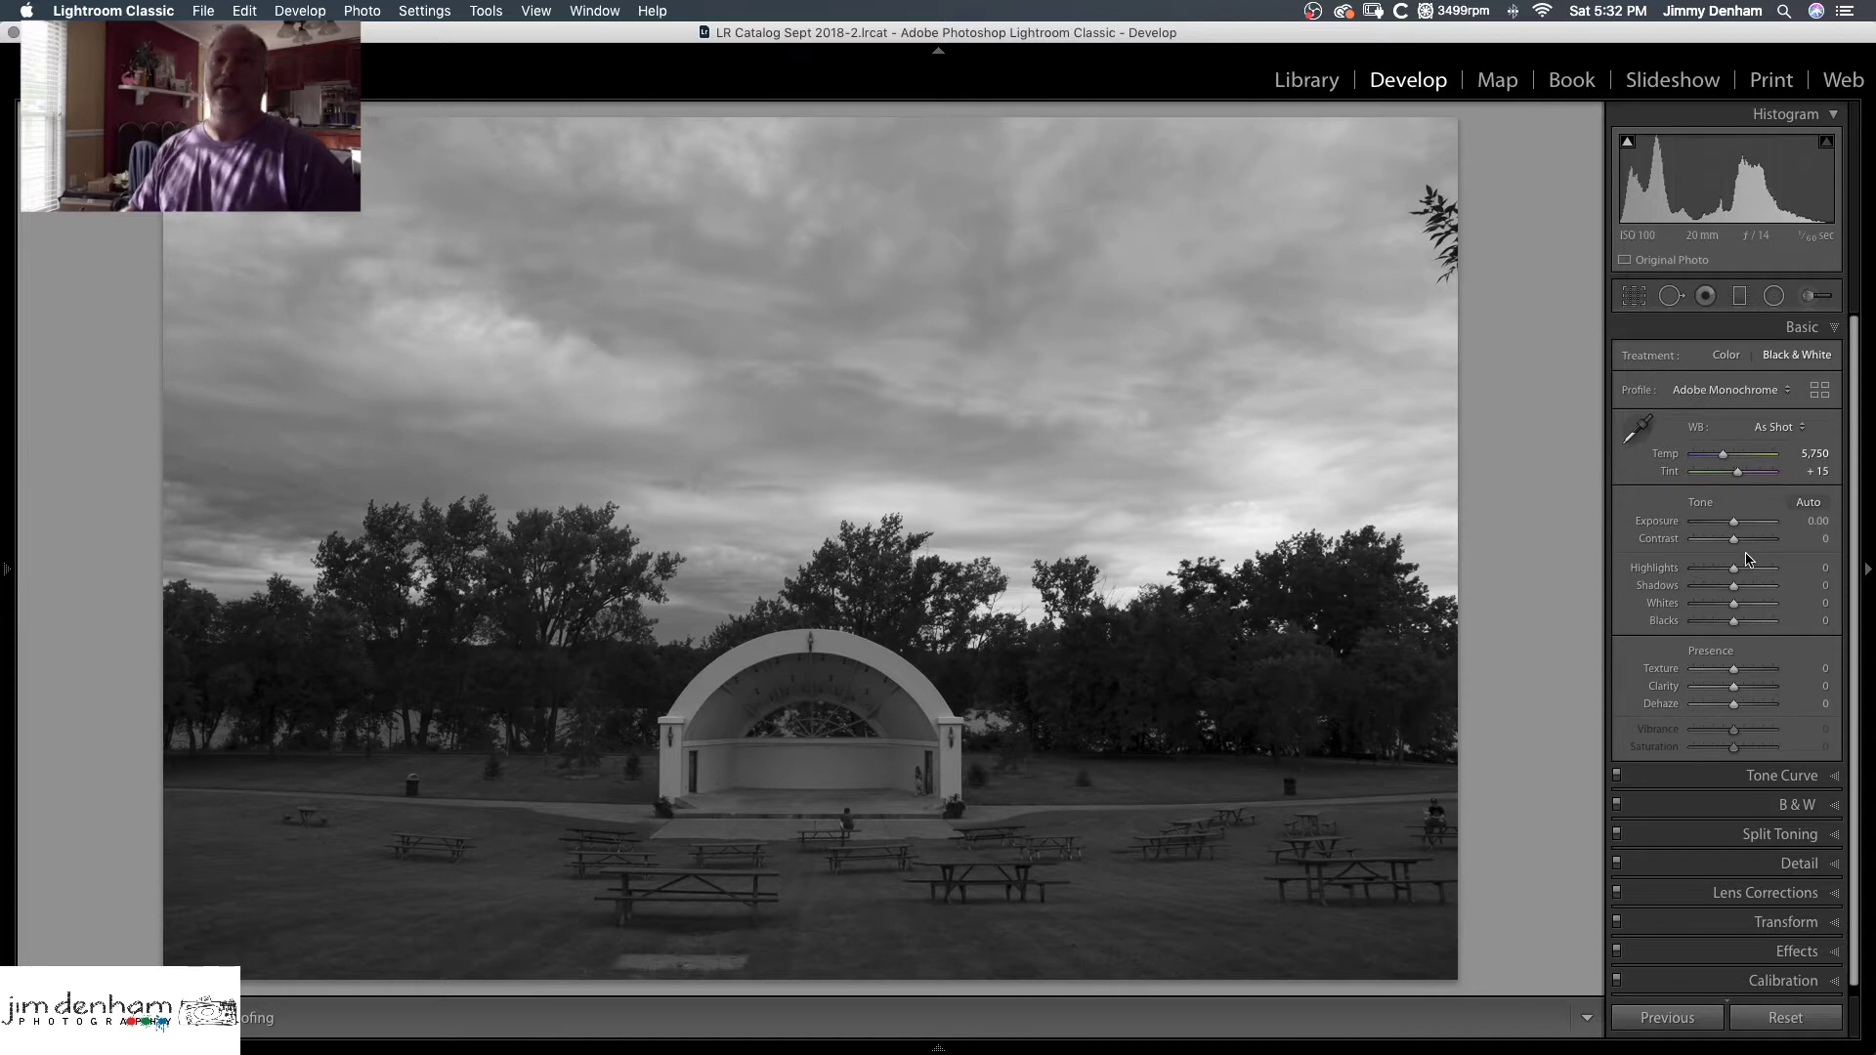
left_click_drag(1734, 569, 1774, 586)
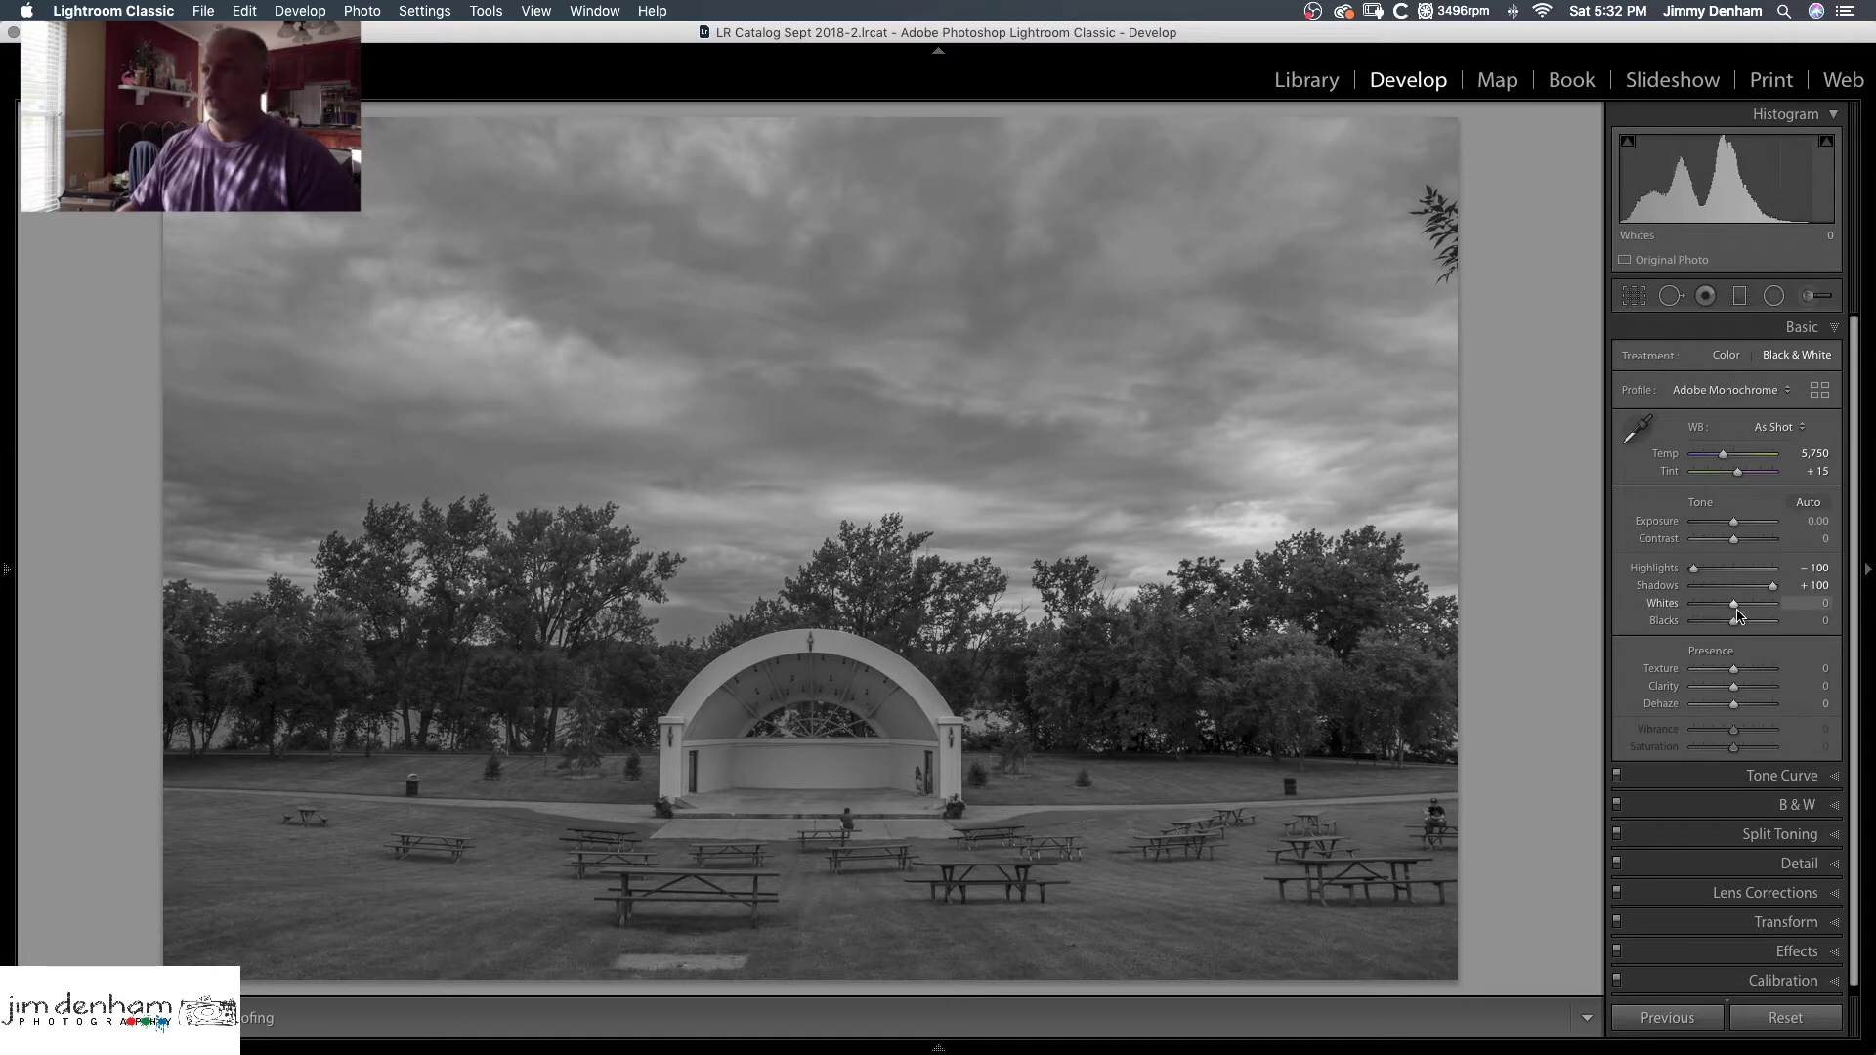
Set Whites to +50 and Blacks to −20, and compare the result with the unedited photo
key("alt")
left_click_drag(1735, 609, 1754, 607)
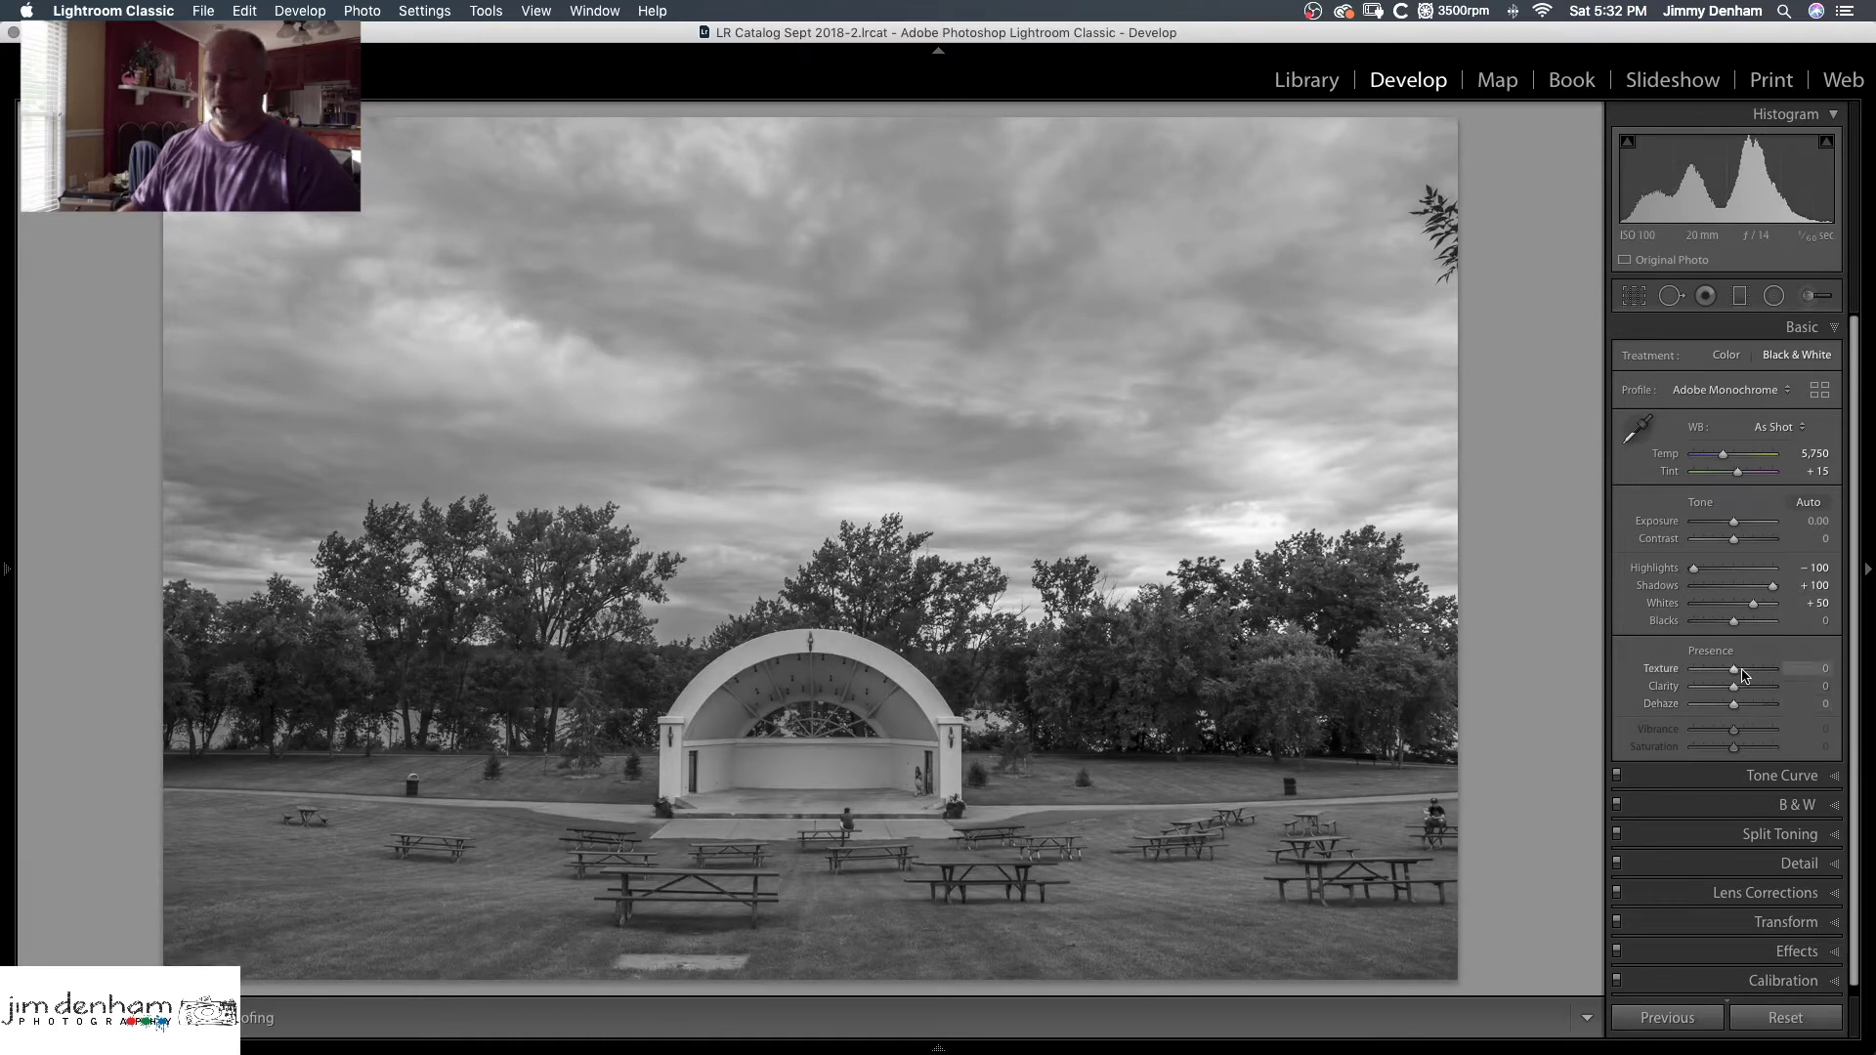
left_click_drag(1734, 625, 1725, 630)
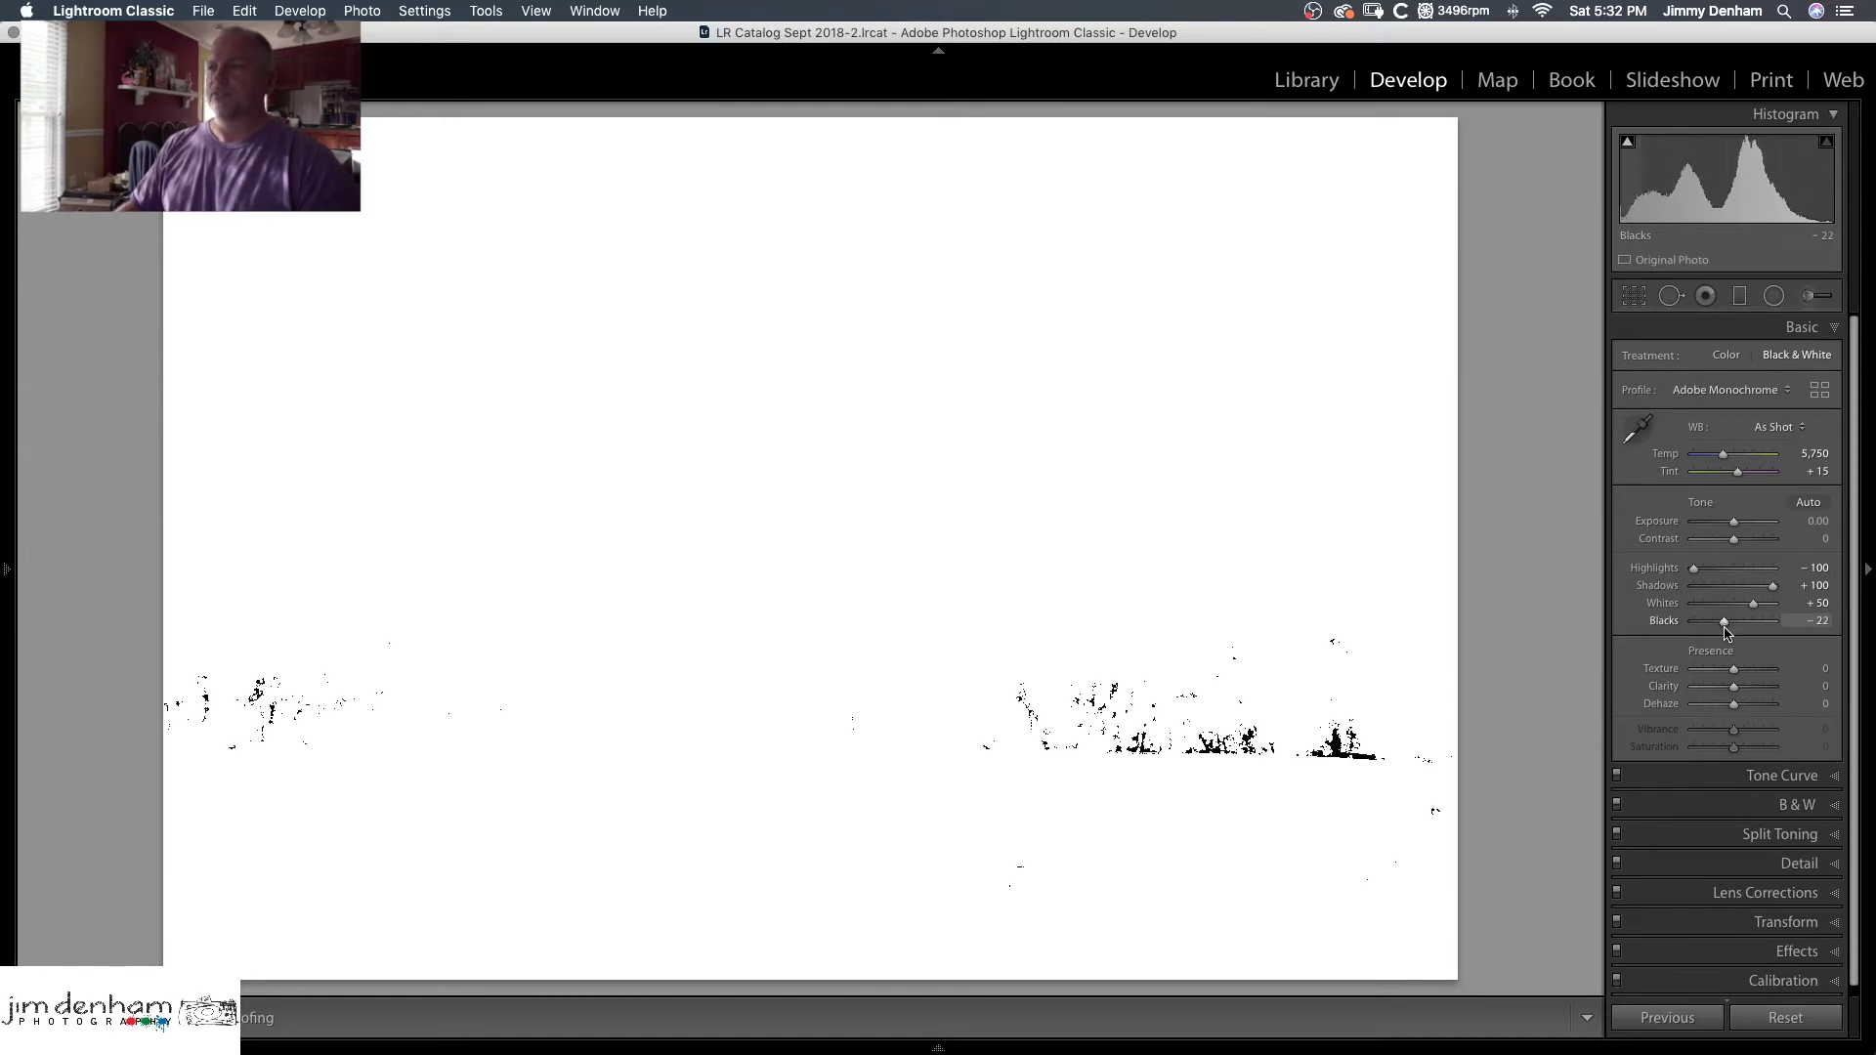
left_click_drag(1725, 633, 1724, 637)
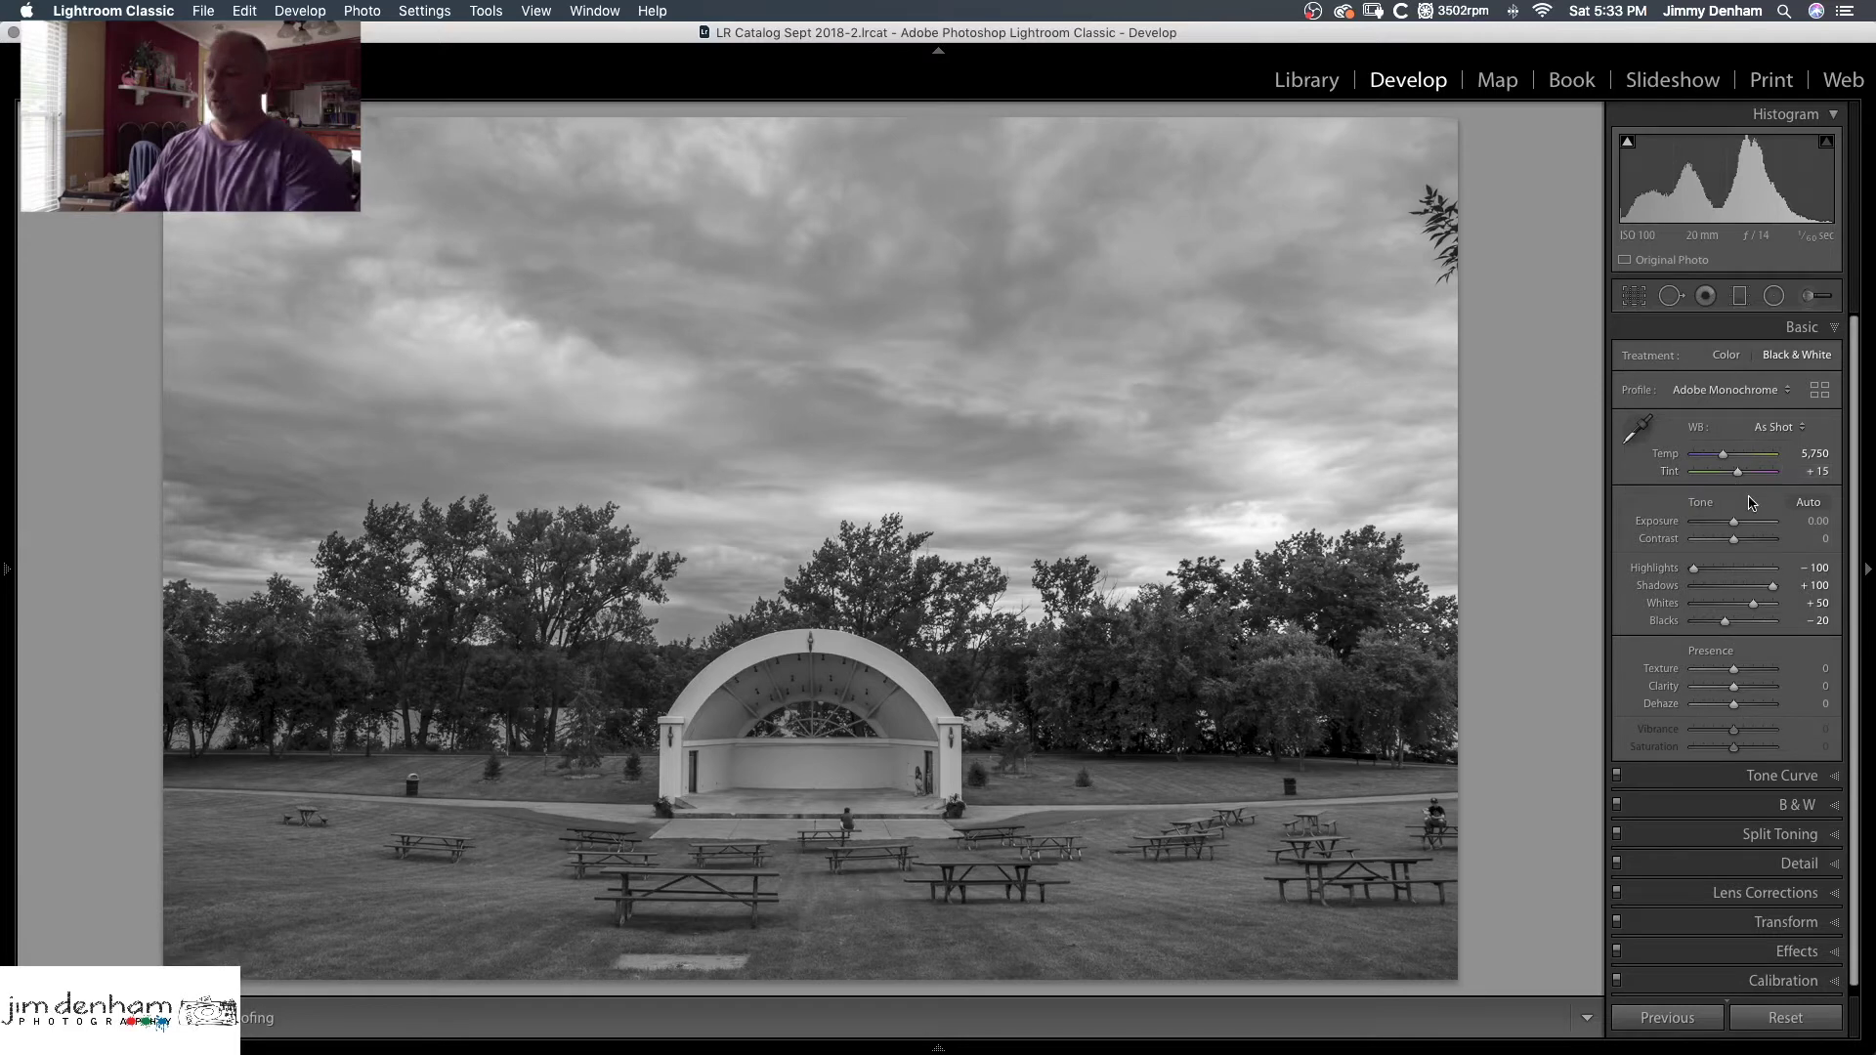
key("backslash")
key("backslash")
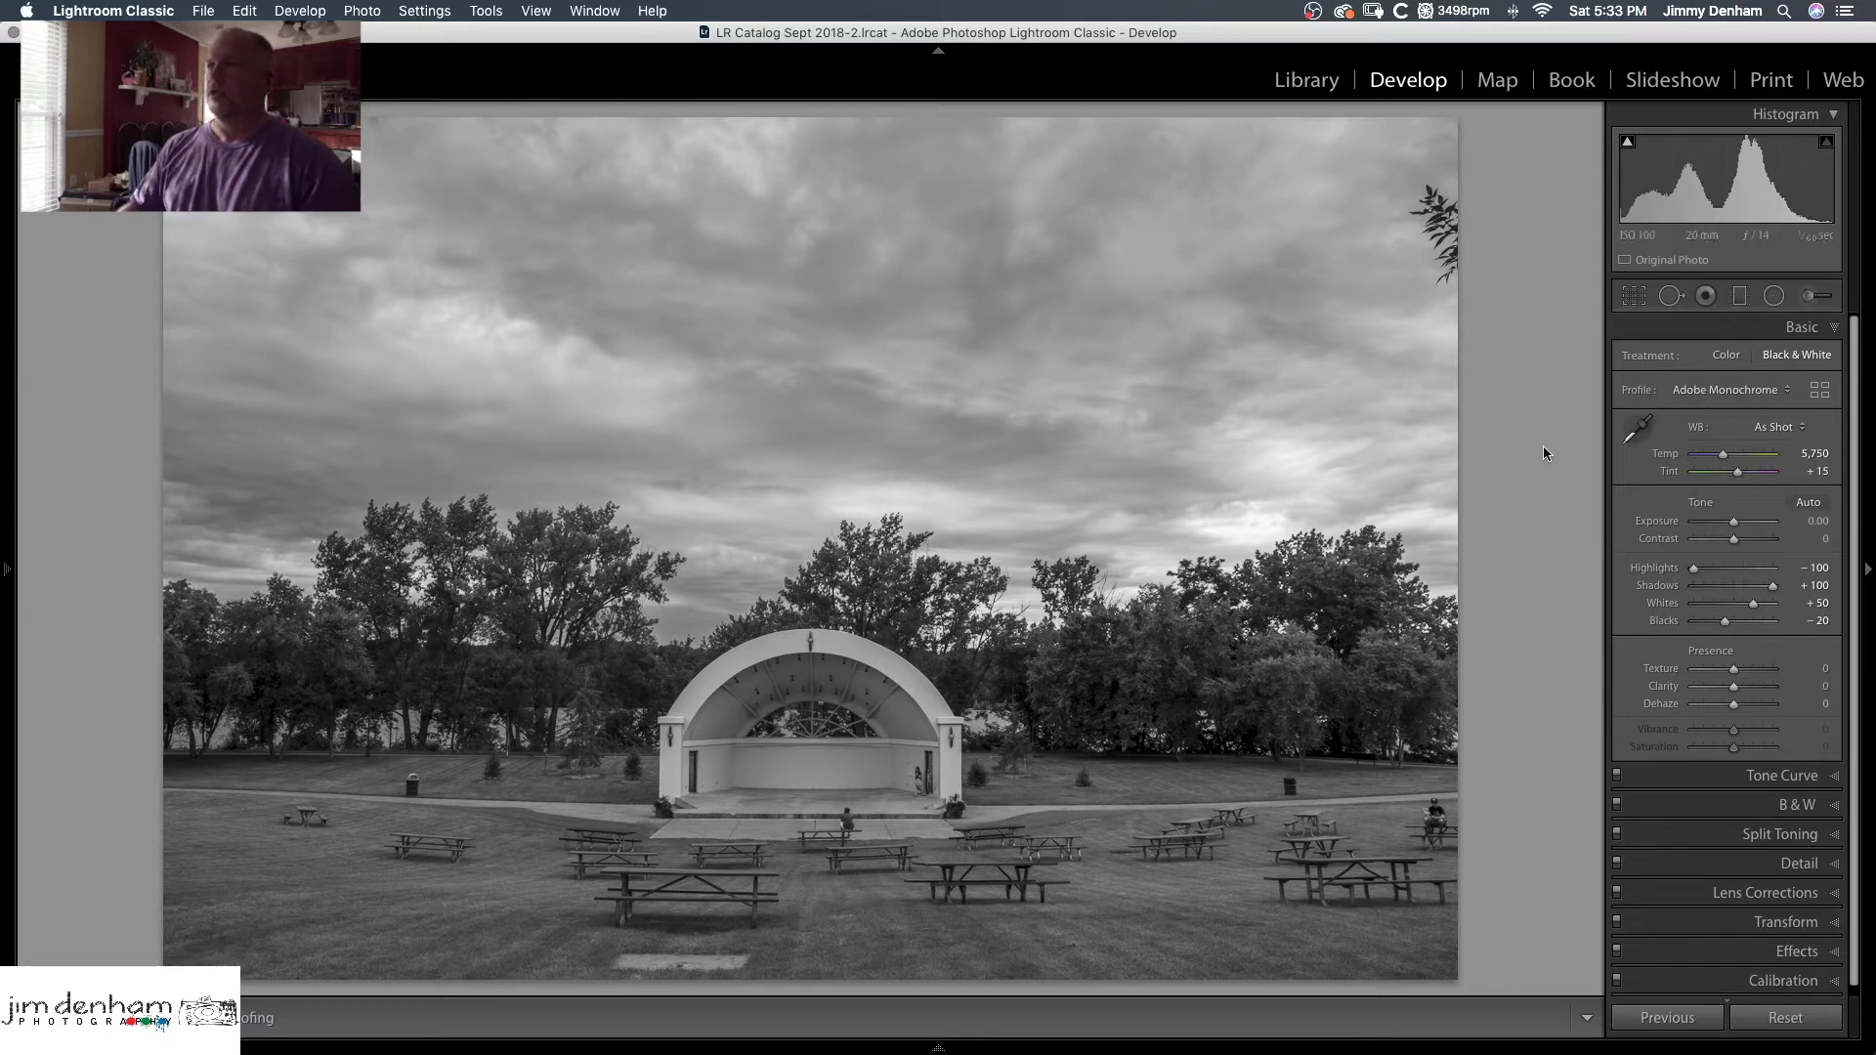
Add a graduated filter with reset settings over the sky, fading out across the bandshell arch, with Exposure −0.77
left_click(1740, 300)
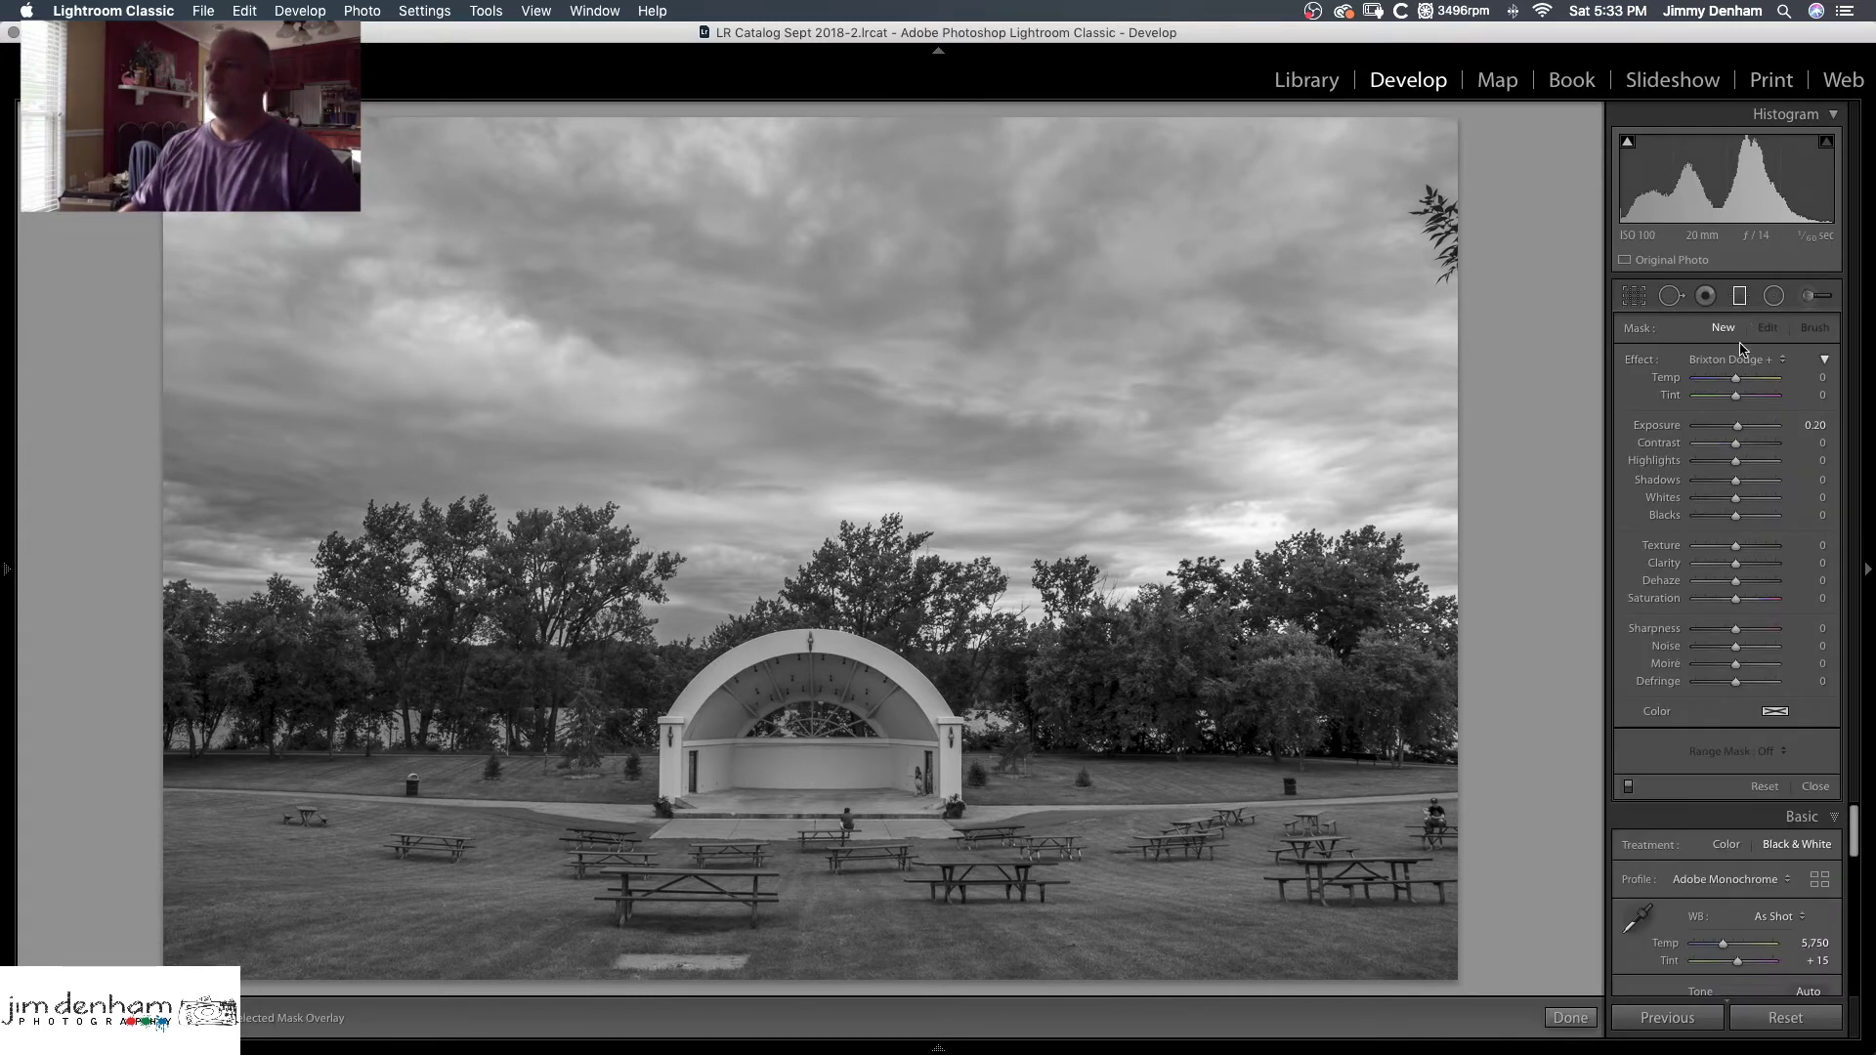
double_click(1637, 361)
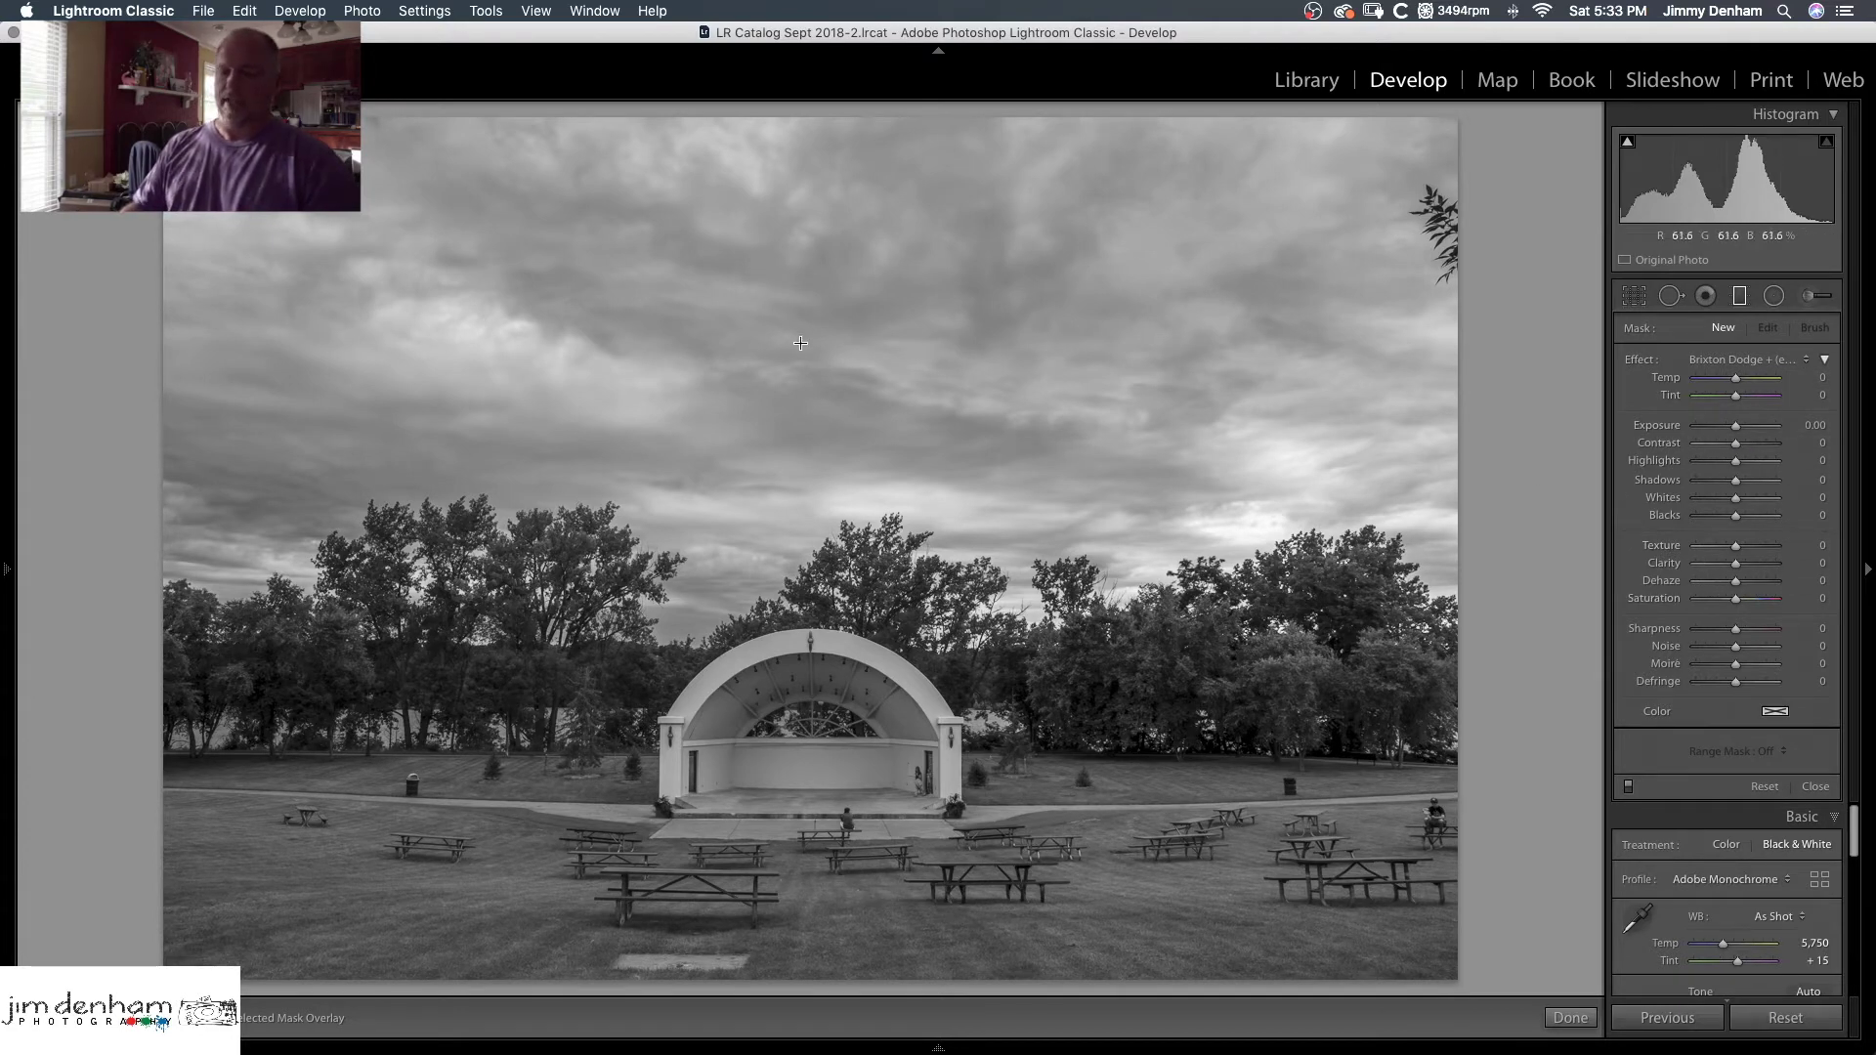
left_click_drag(812, 364, 809, 721)
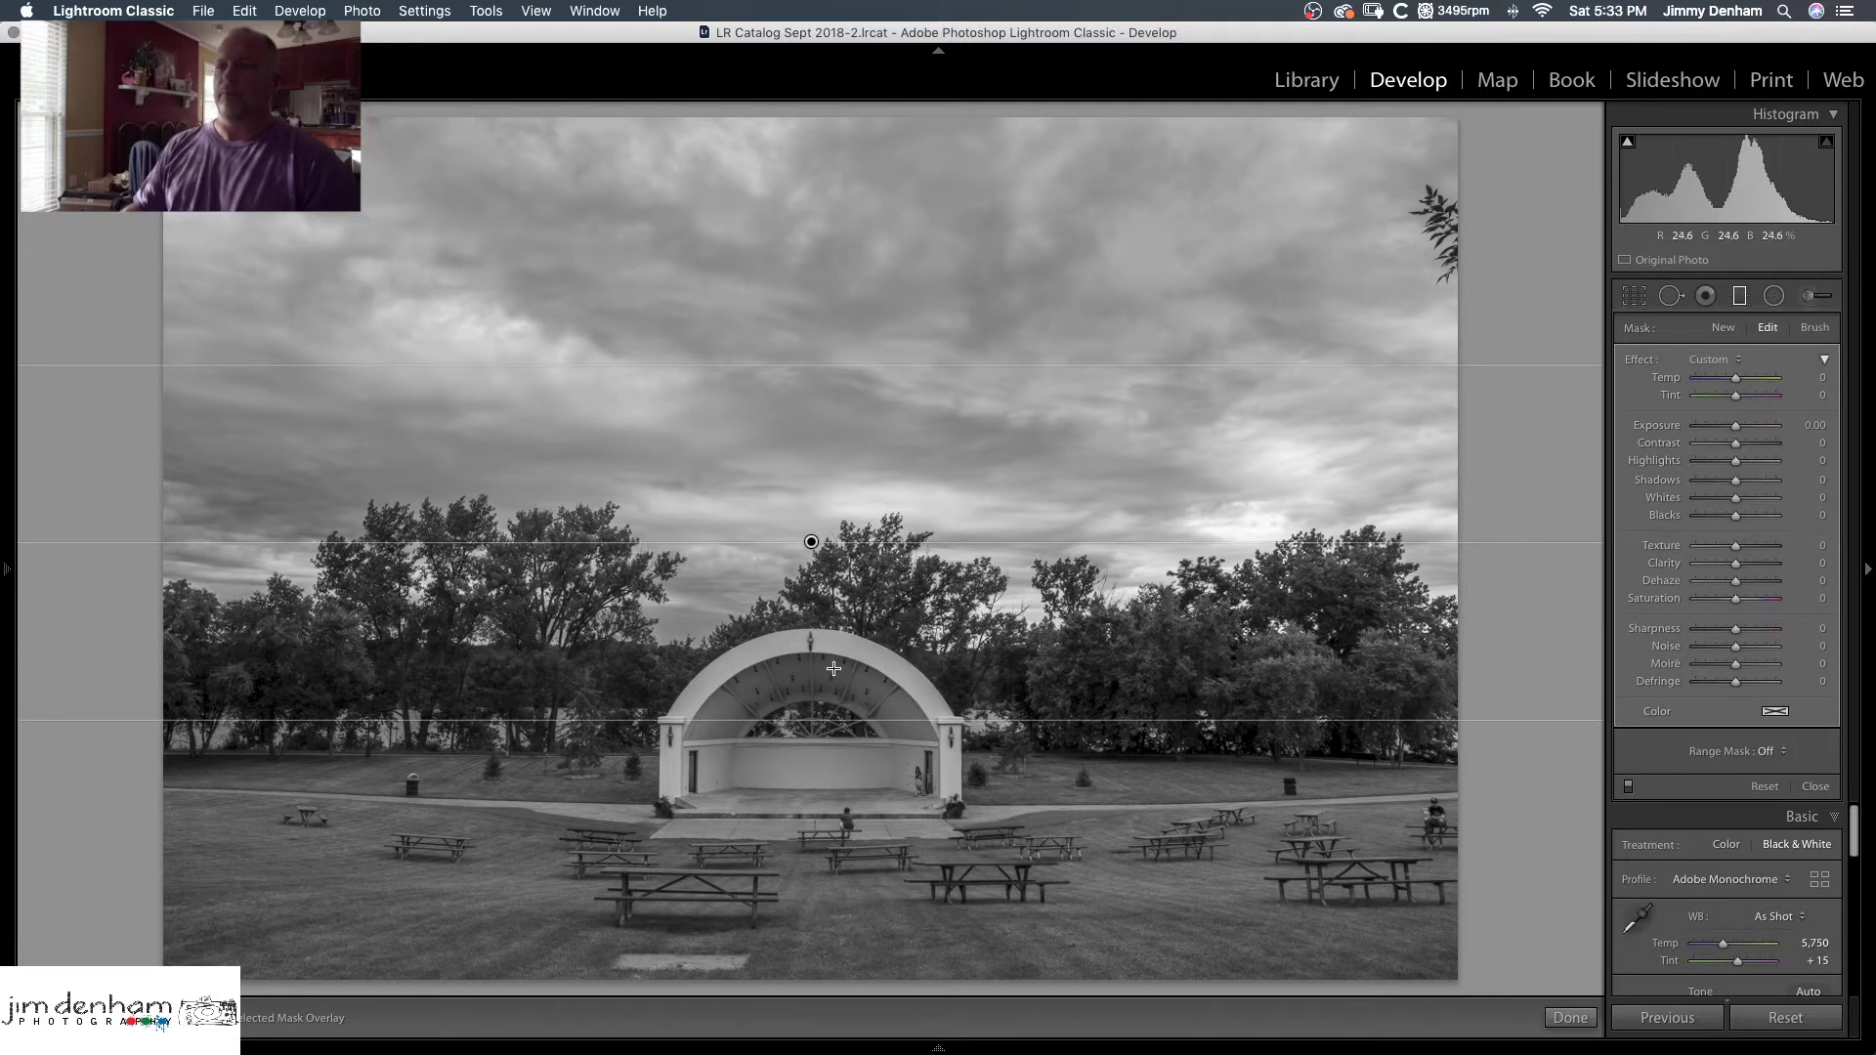
left_click_drag(829, 366, 823, 554)
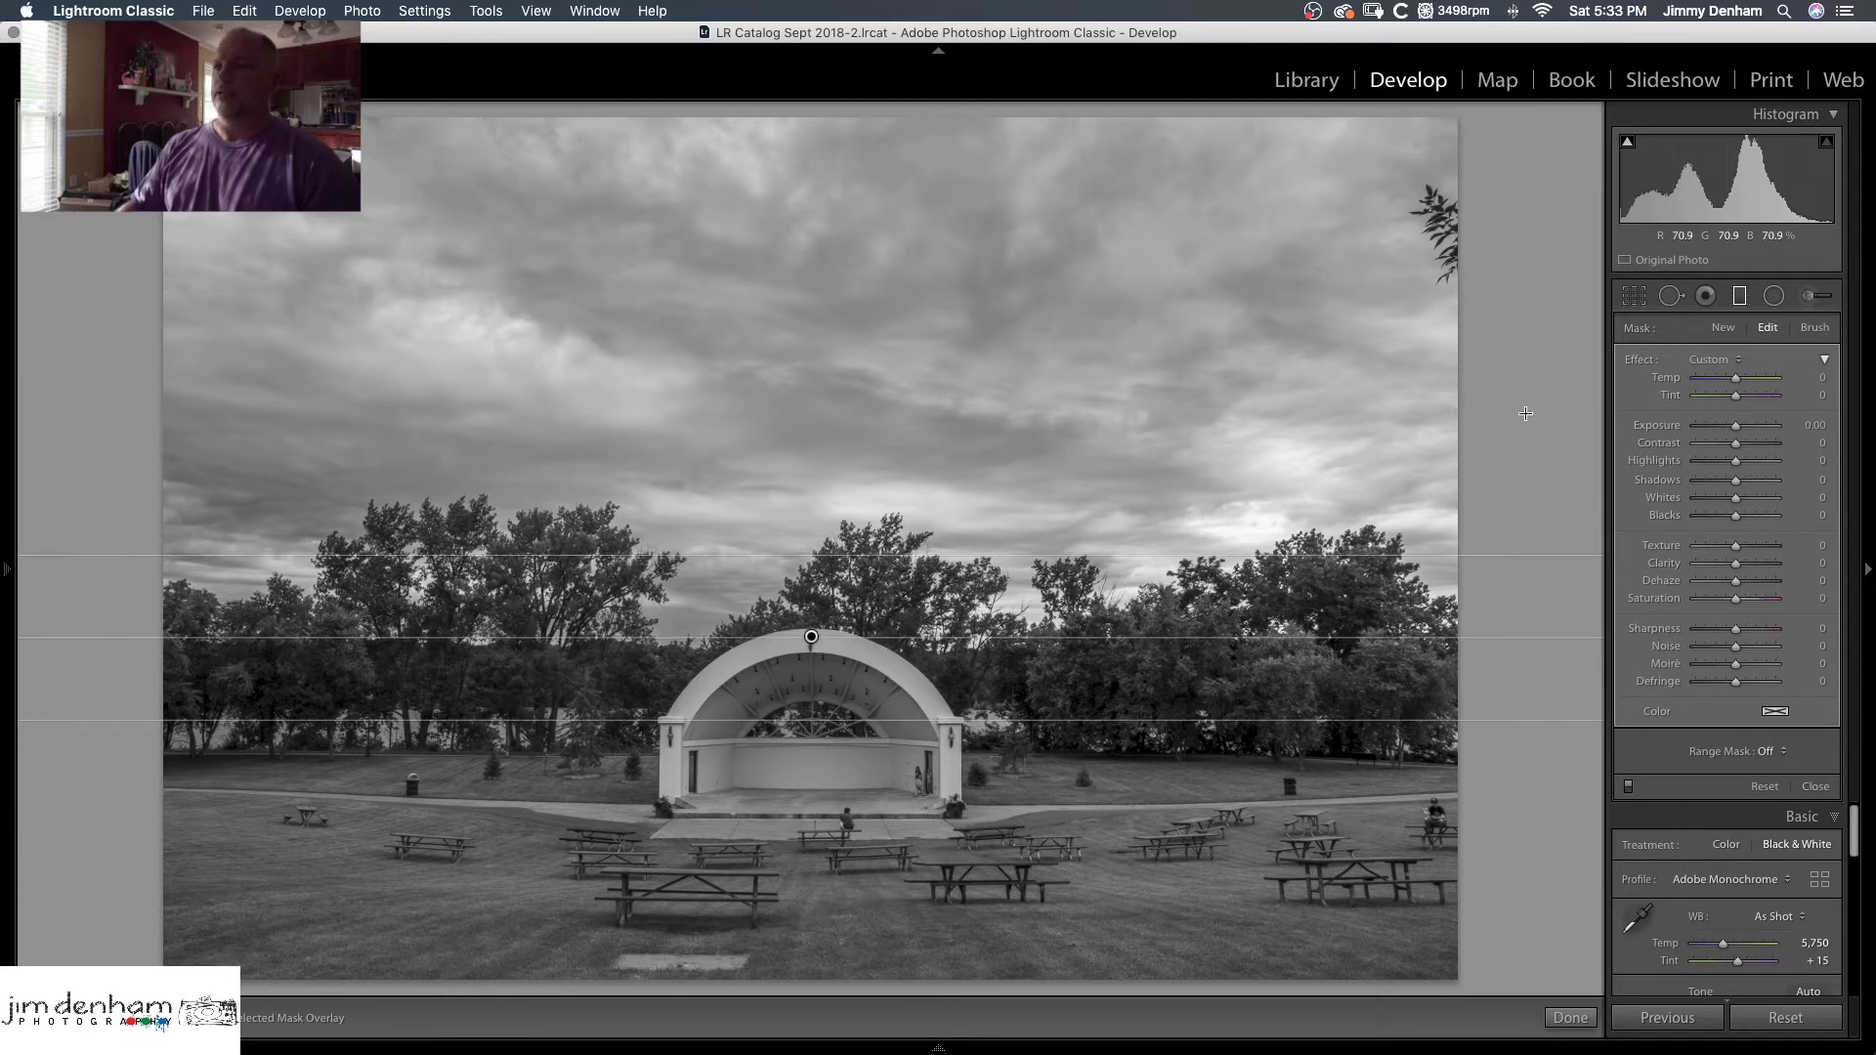
left_click_drag(1733, 430, 1726, 433)
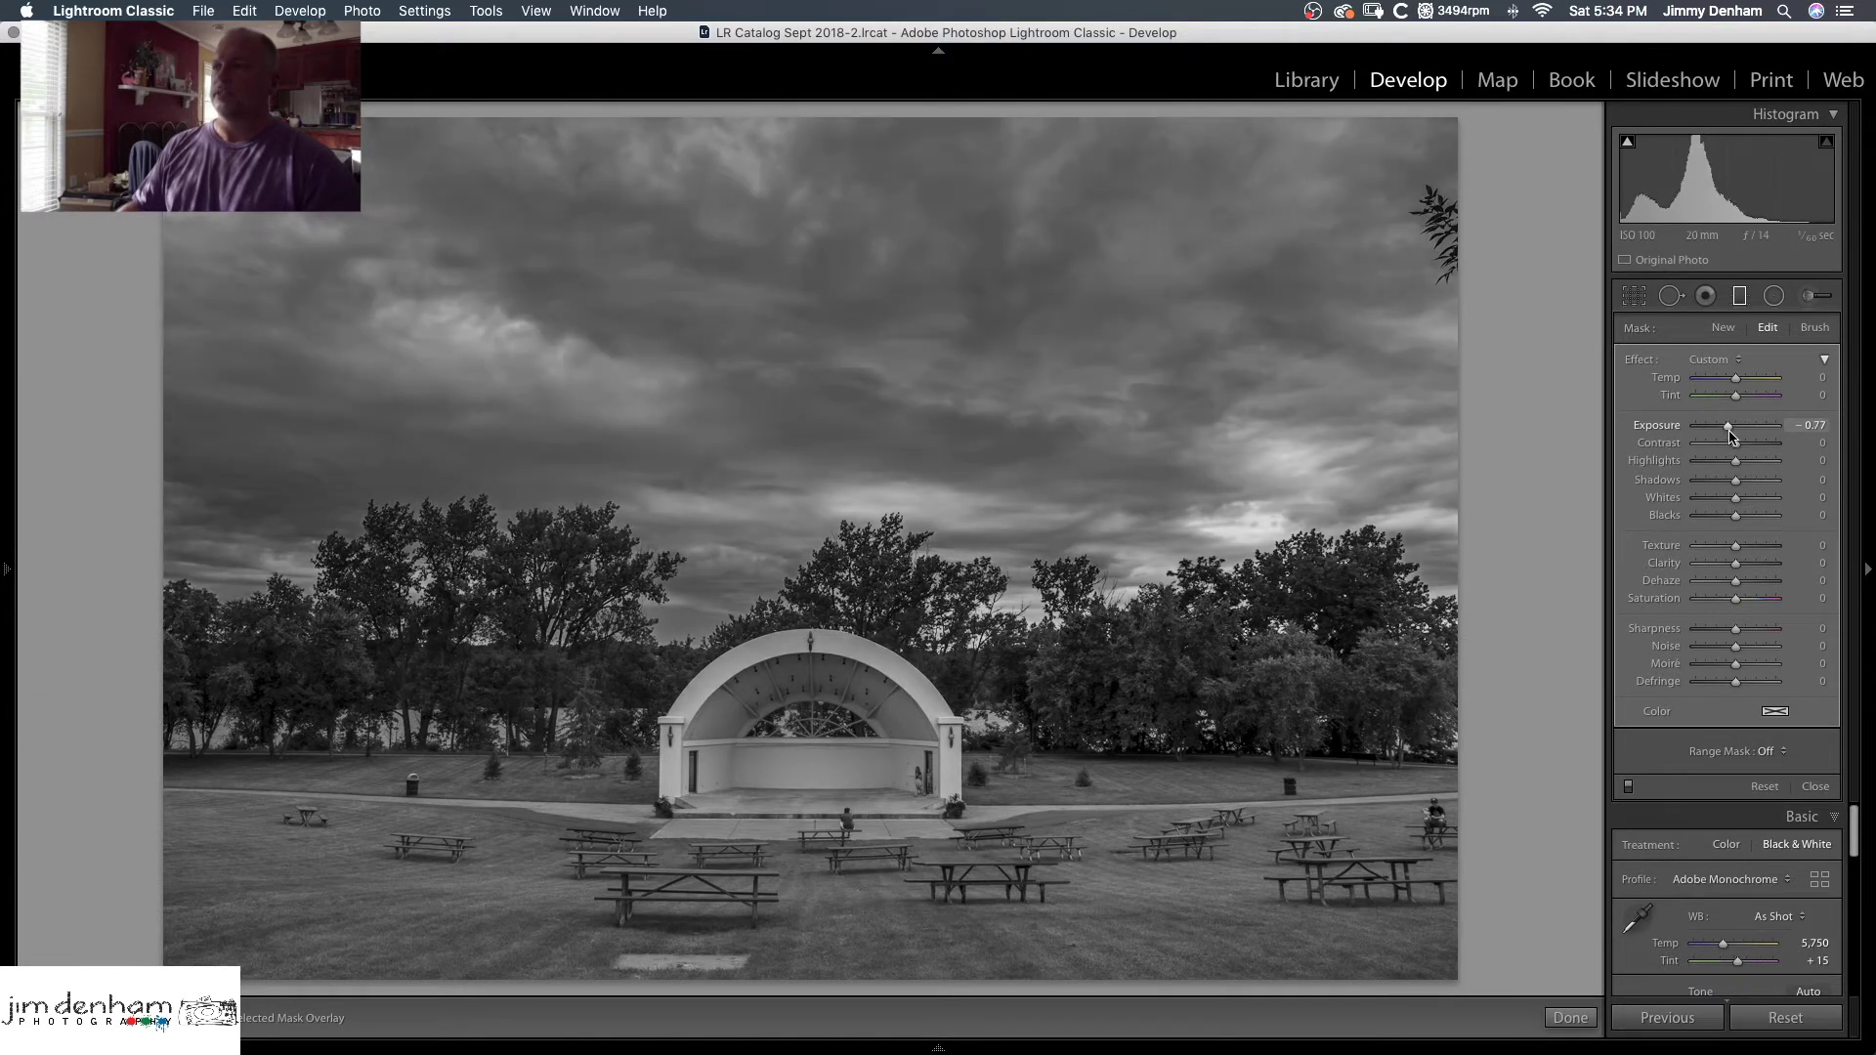
left_click_drag(1727, 430, 1724, 431)
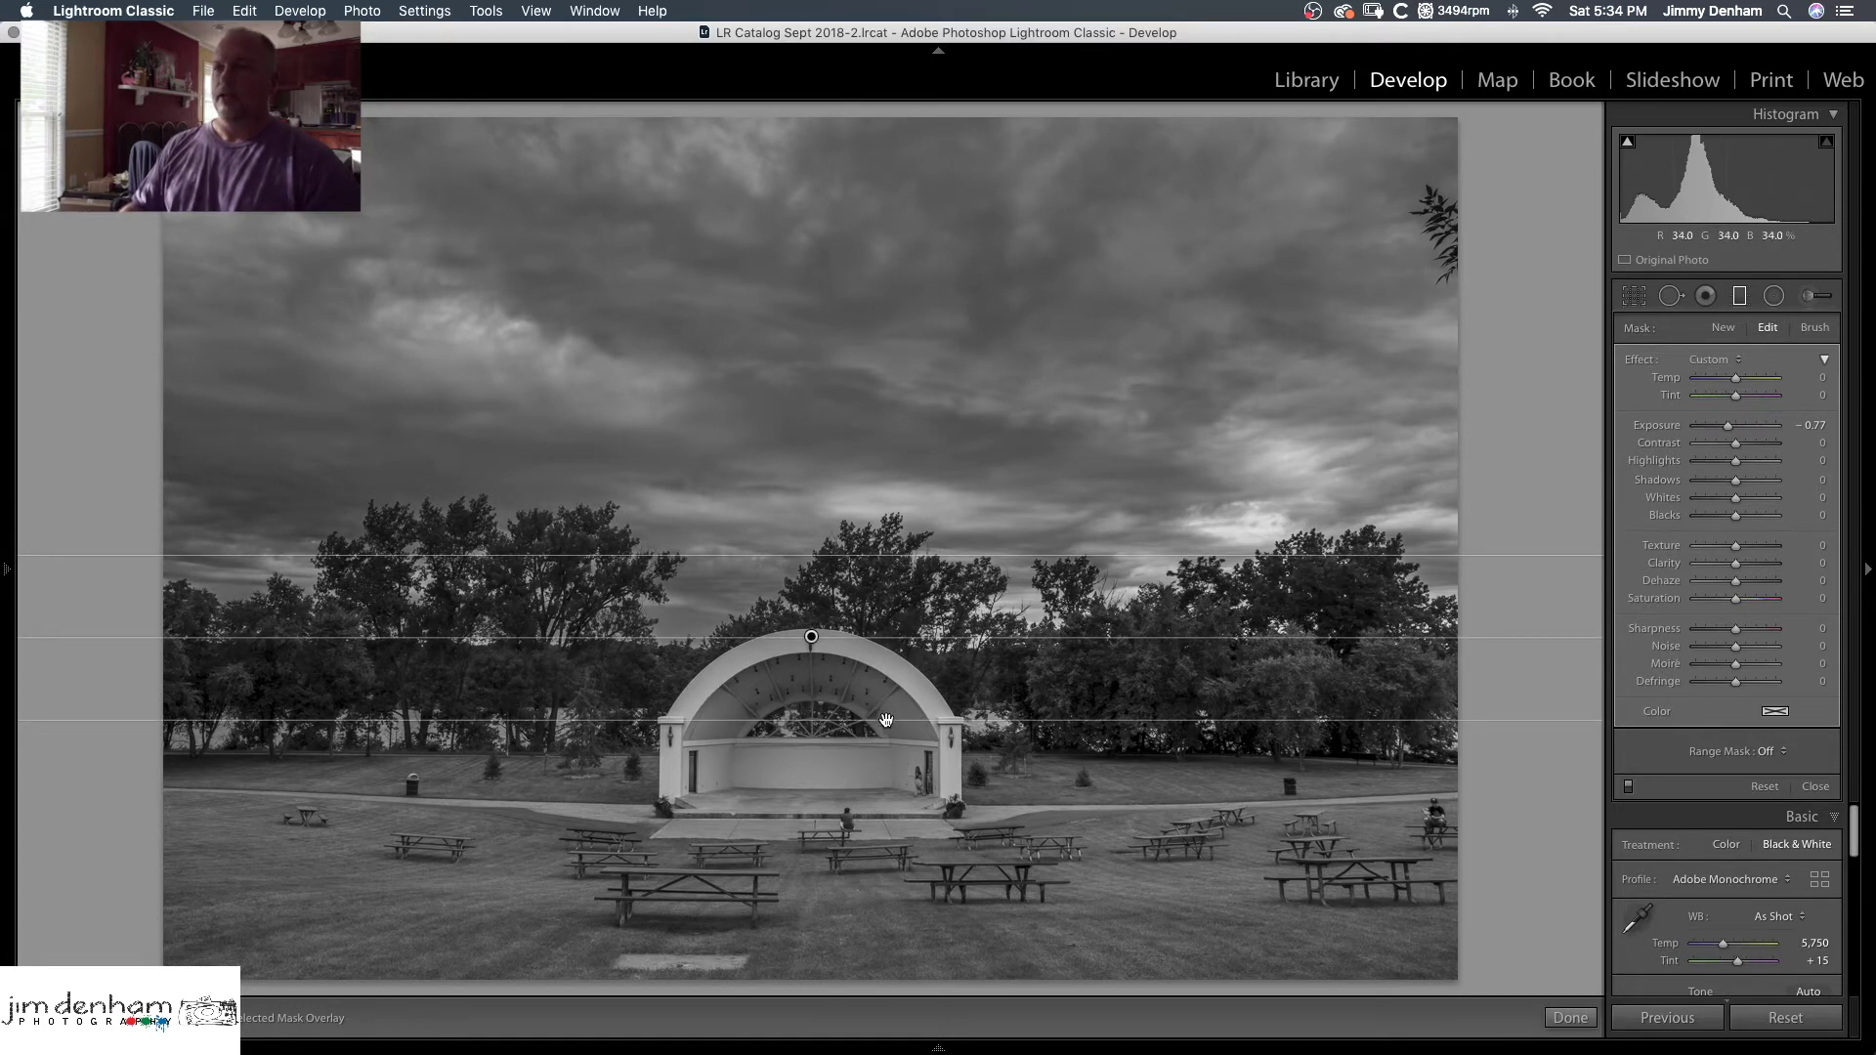
Narrow the sky gradient's transition zone around the top of the bandshell arch
left_click_drag(884, 716, 885, 712)
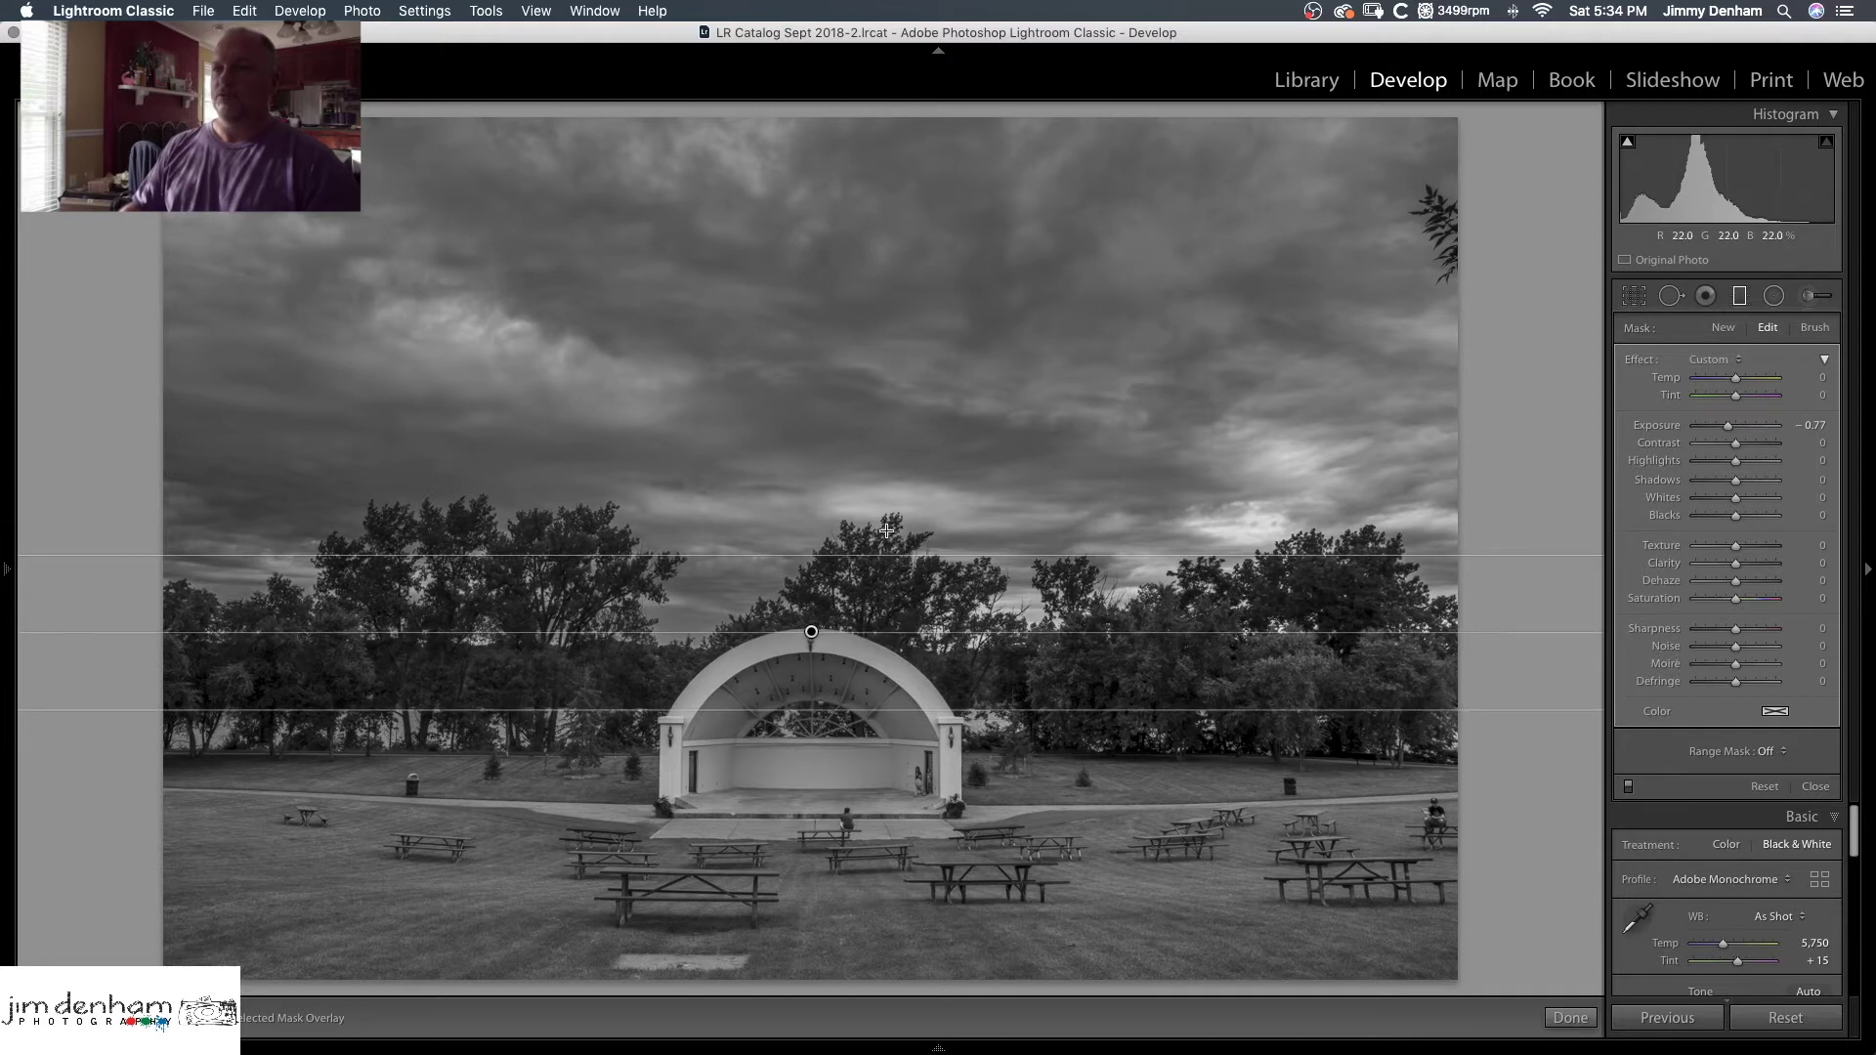
left_click_drag(880, 557, 879, 569)
left_click_drag(870, 710, 873, 701)
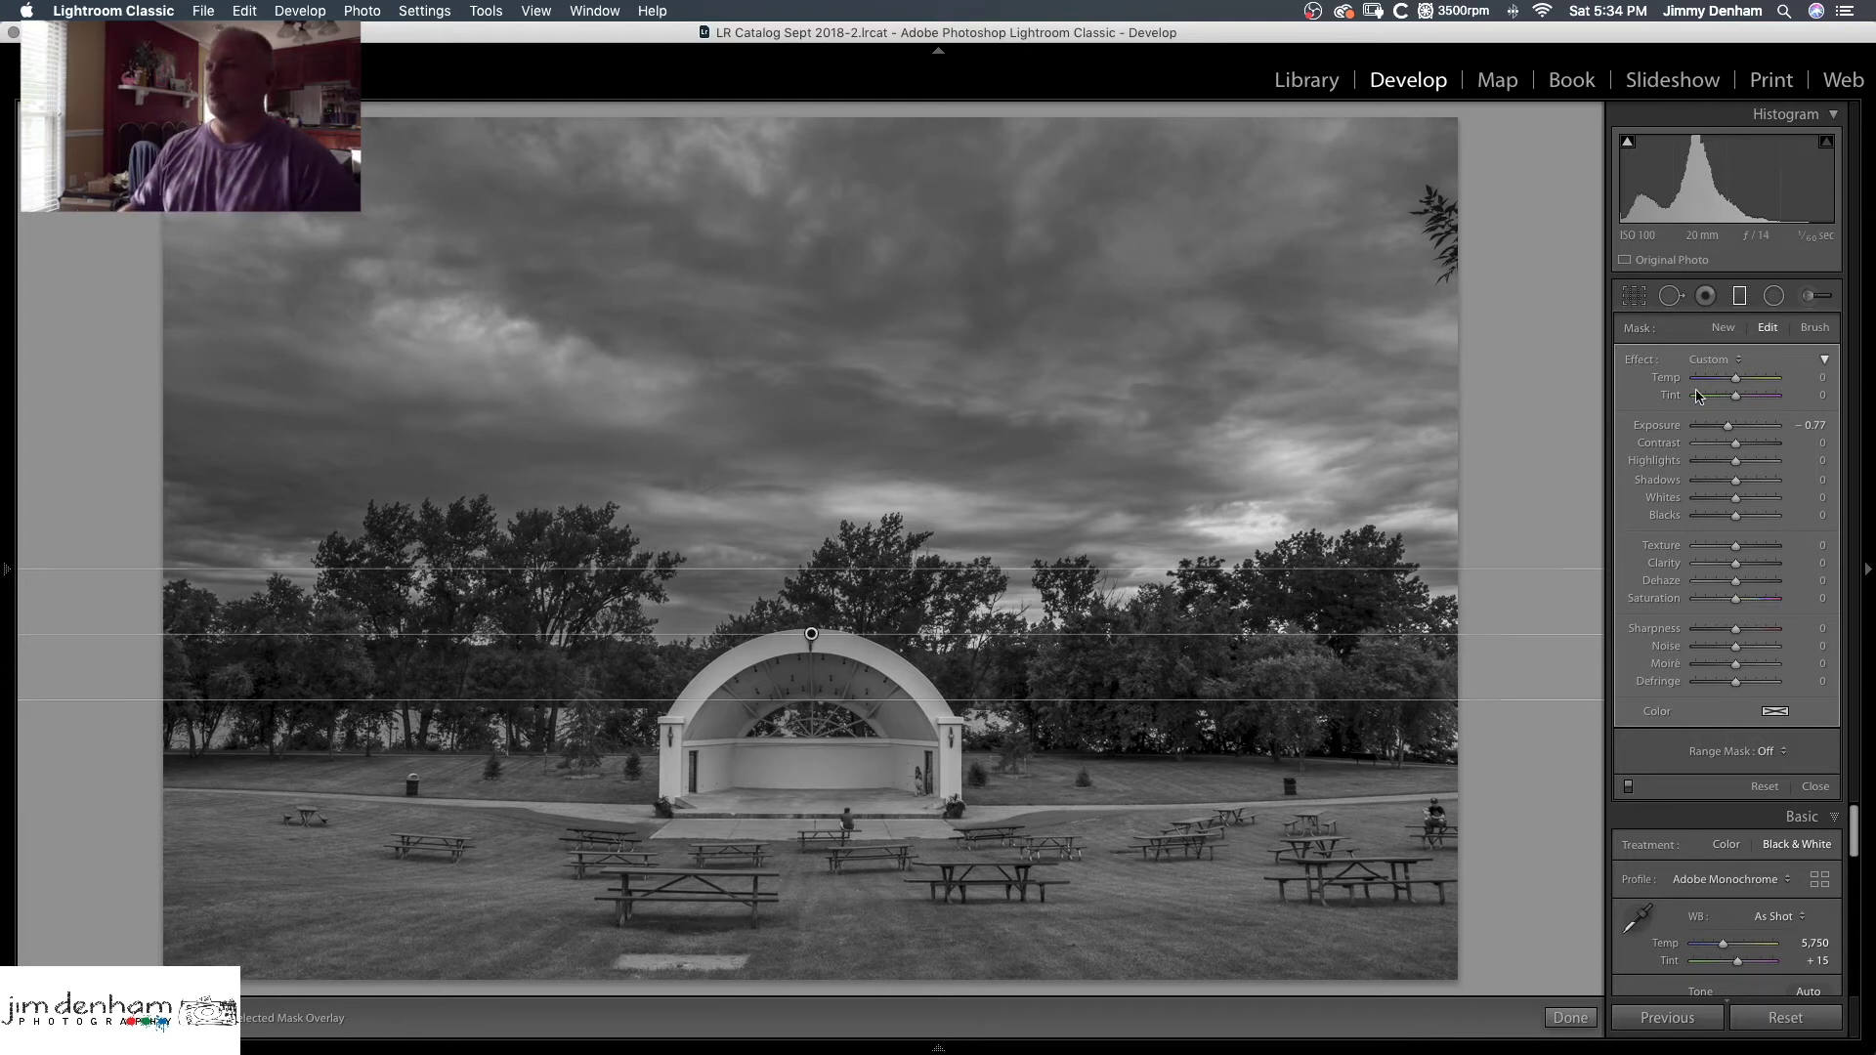
Add a second horizontal gradient across the upper sky with Exposure −0.54 and narrow its transition above the treeline
left_click(1725, 329)
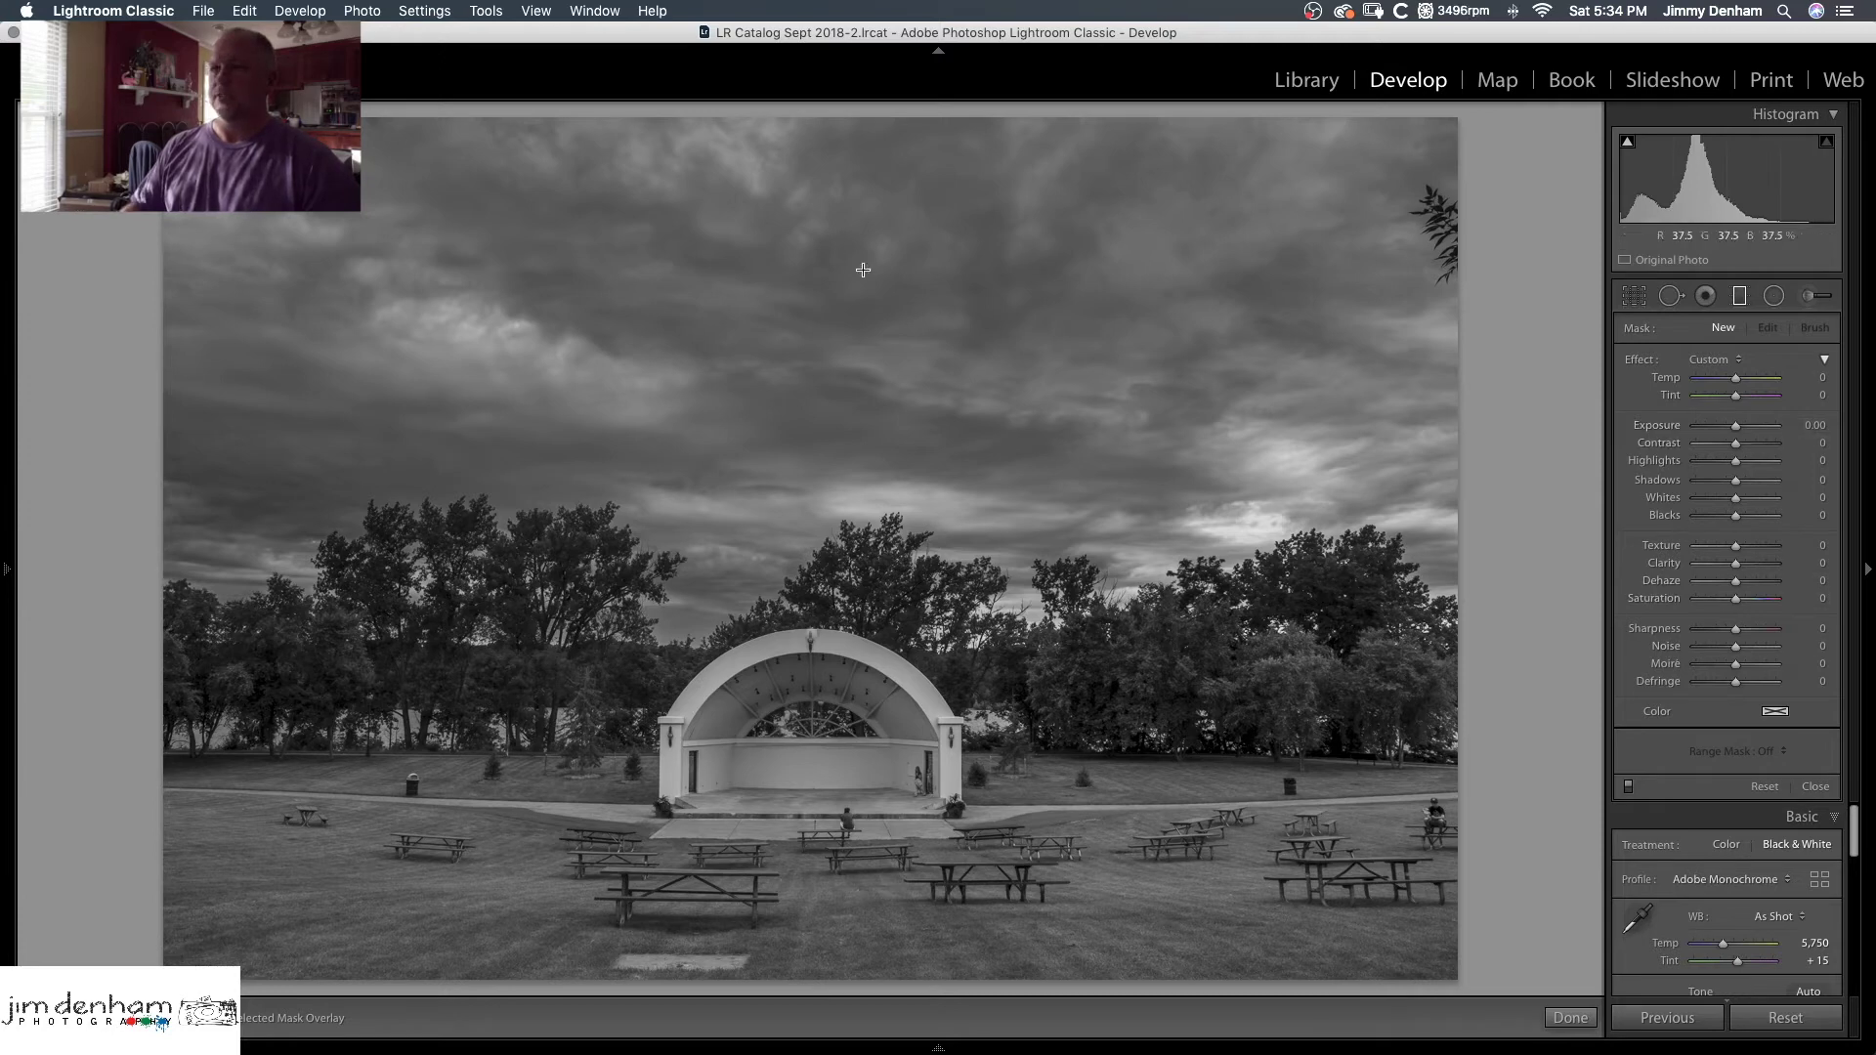
left_click_drag(781, 189, 786, 519)
left_click_drag(808, 190, 799, 283)
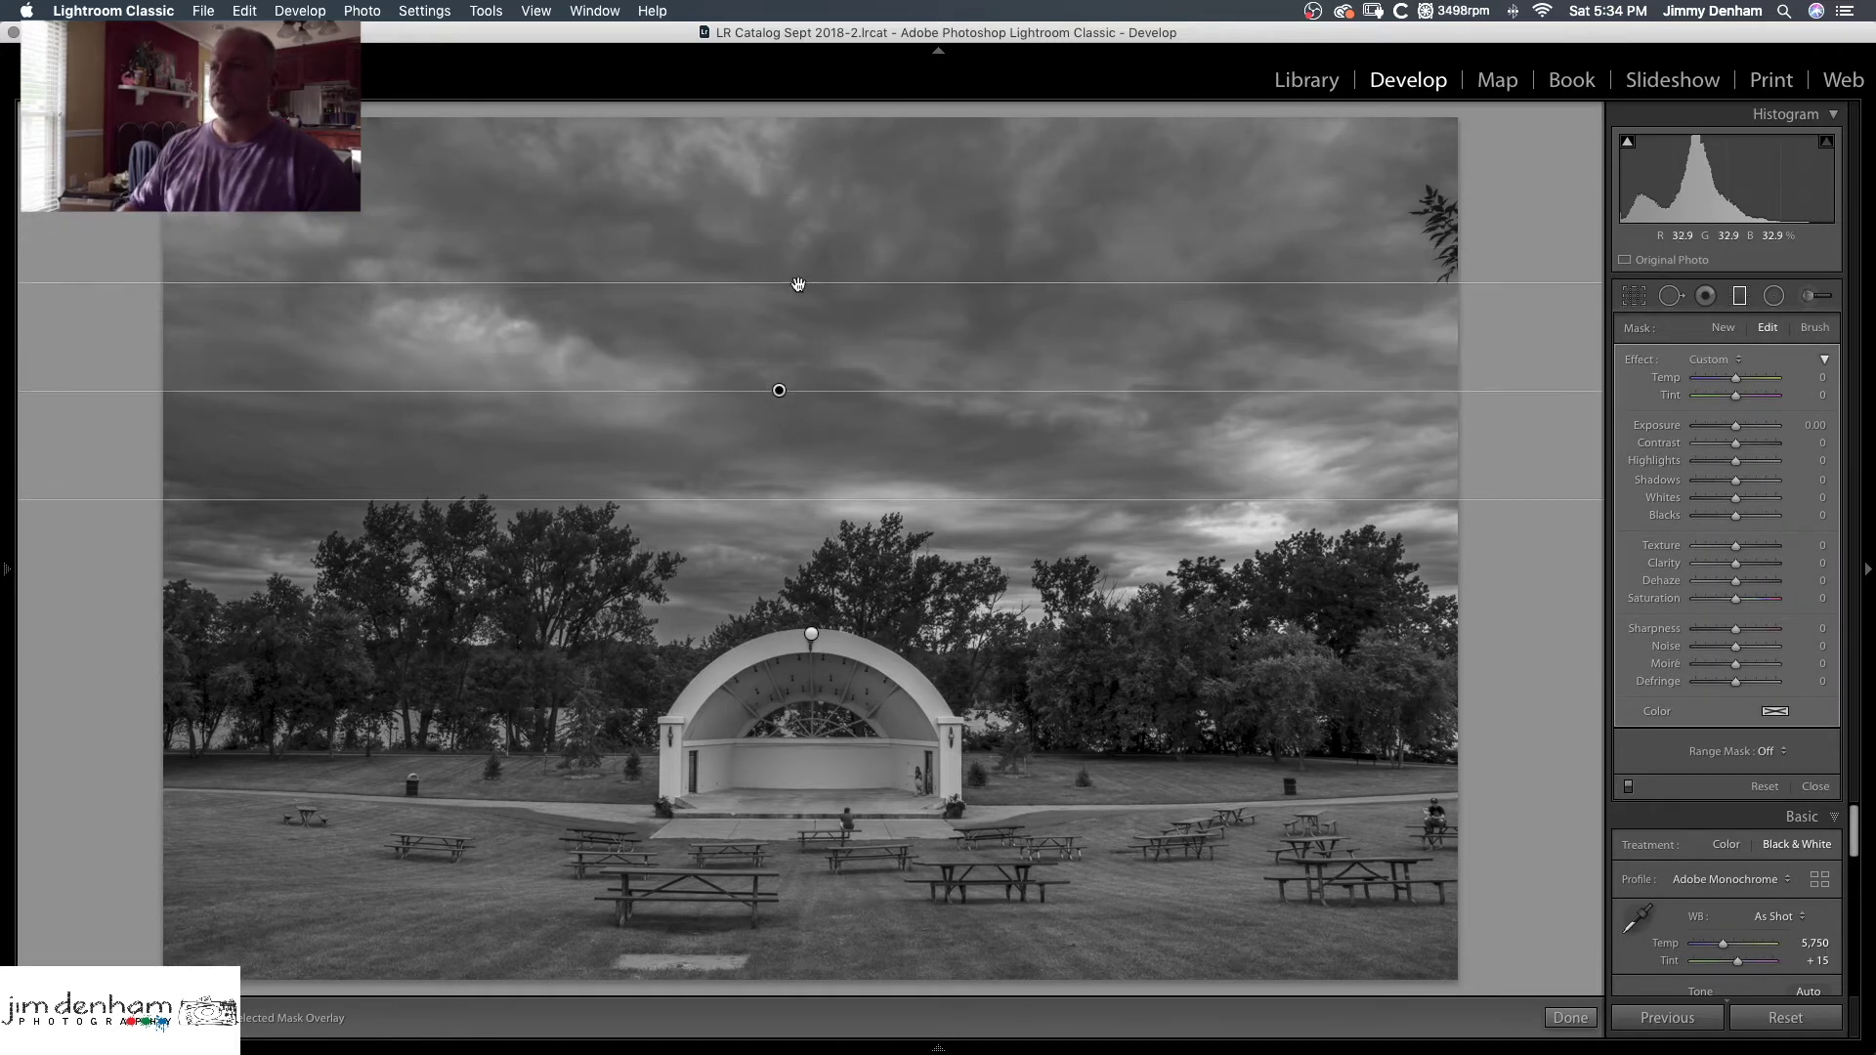
left_click_drag(1735, 433, 1728, 439)
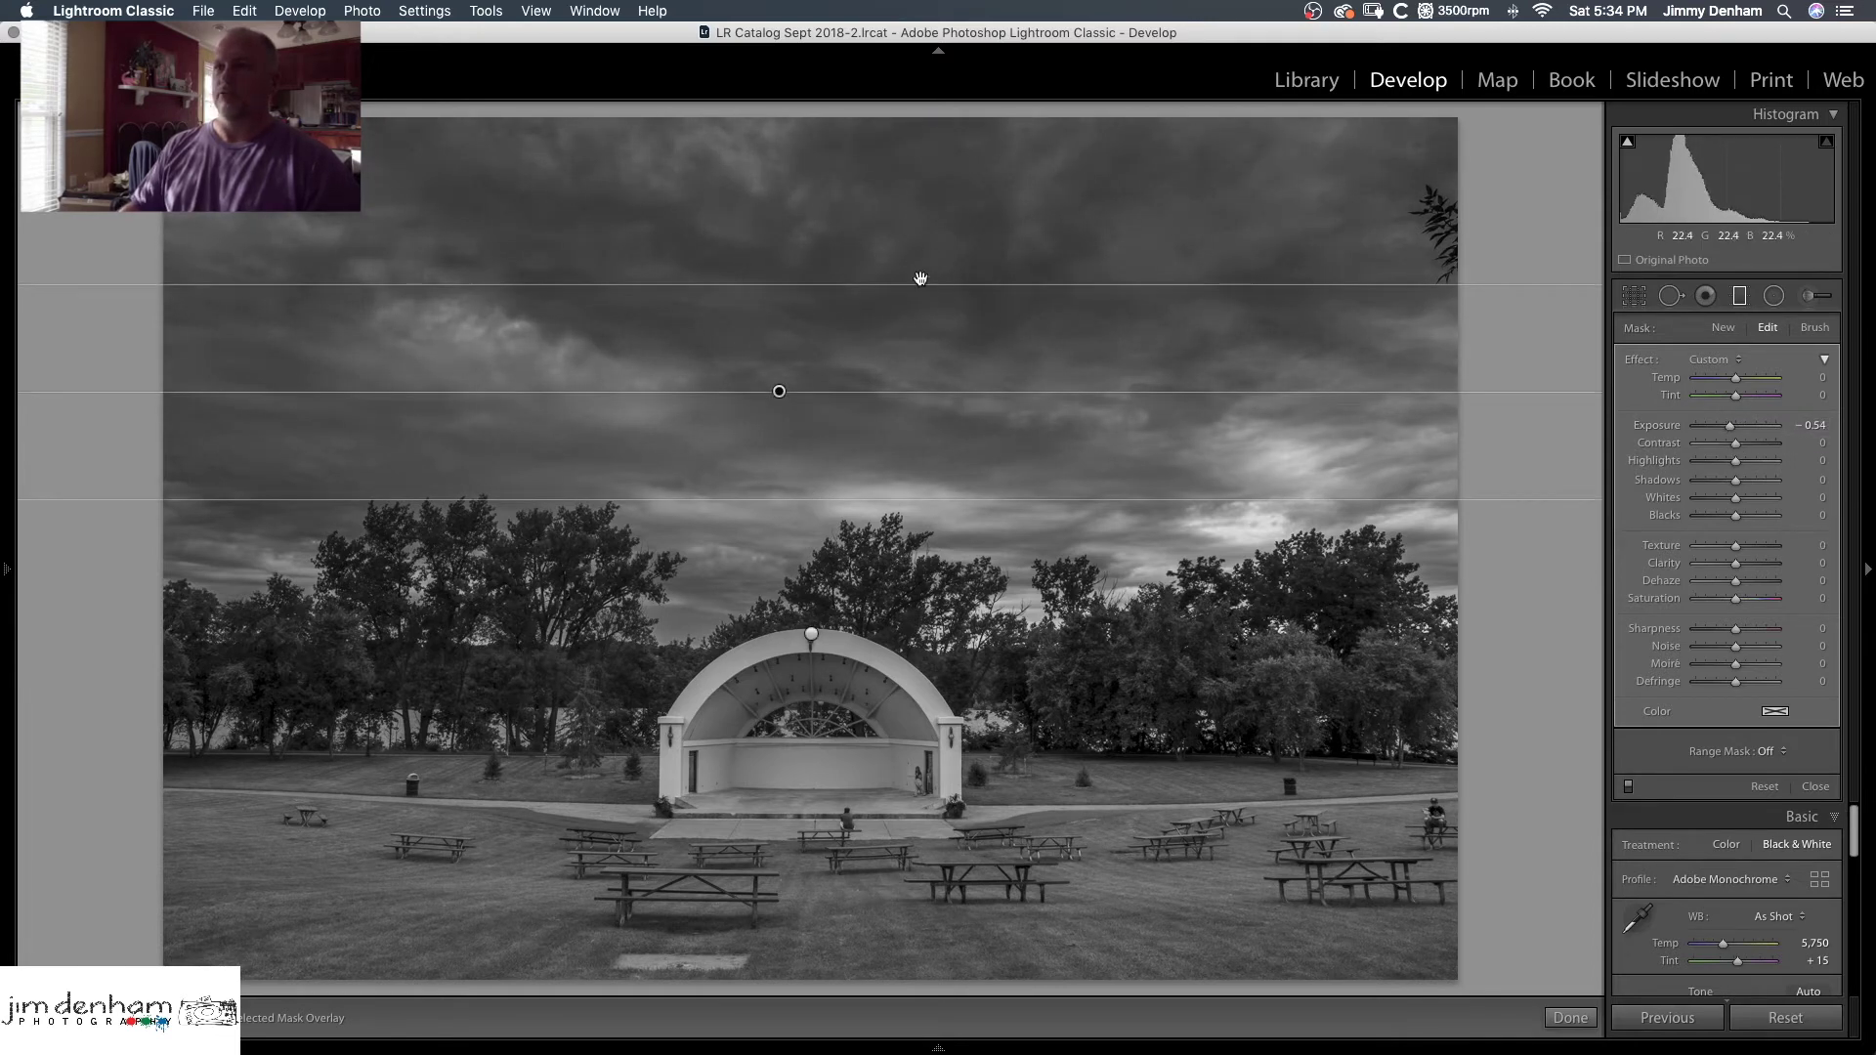
left_click_drag(908, 281, 917, 351)
left_click_drag(842, 500, 843, 524)
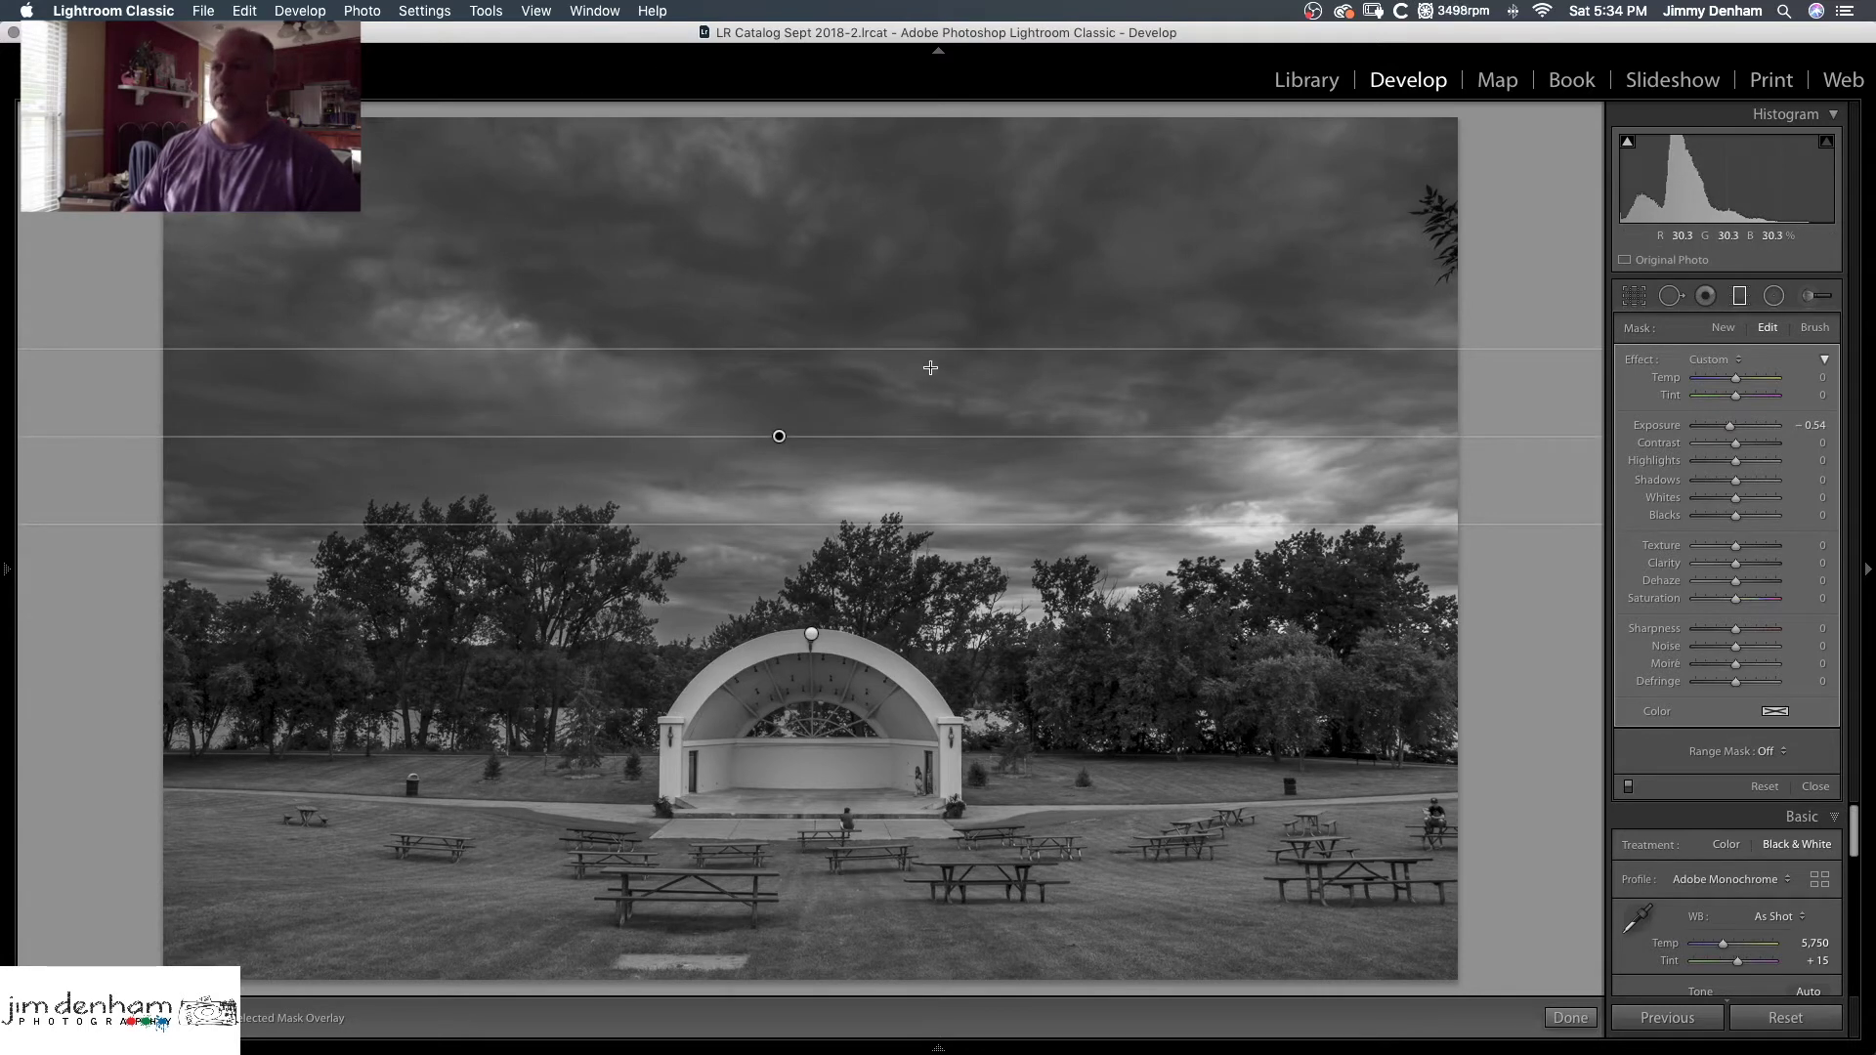
Lower the upper edge of the gradient at the arch slightly and compare the photo with the graduated filters off and on
left_click(811, 634)
left_click_drag(854, 567, 854, 585)
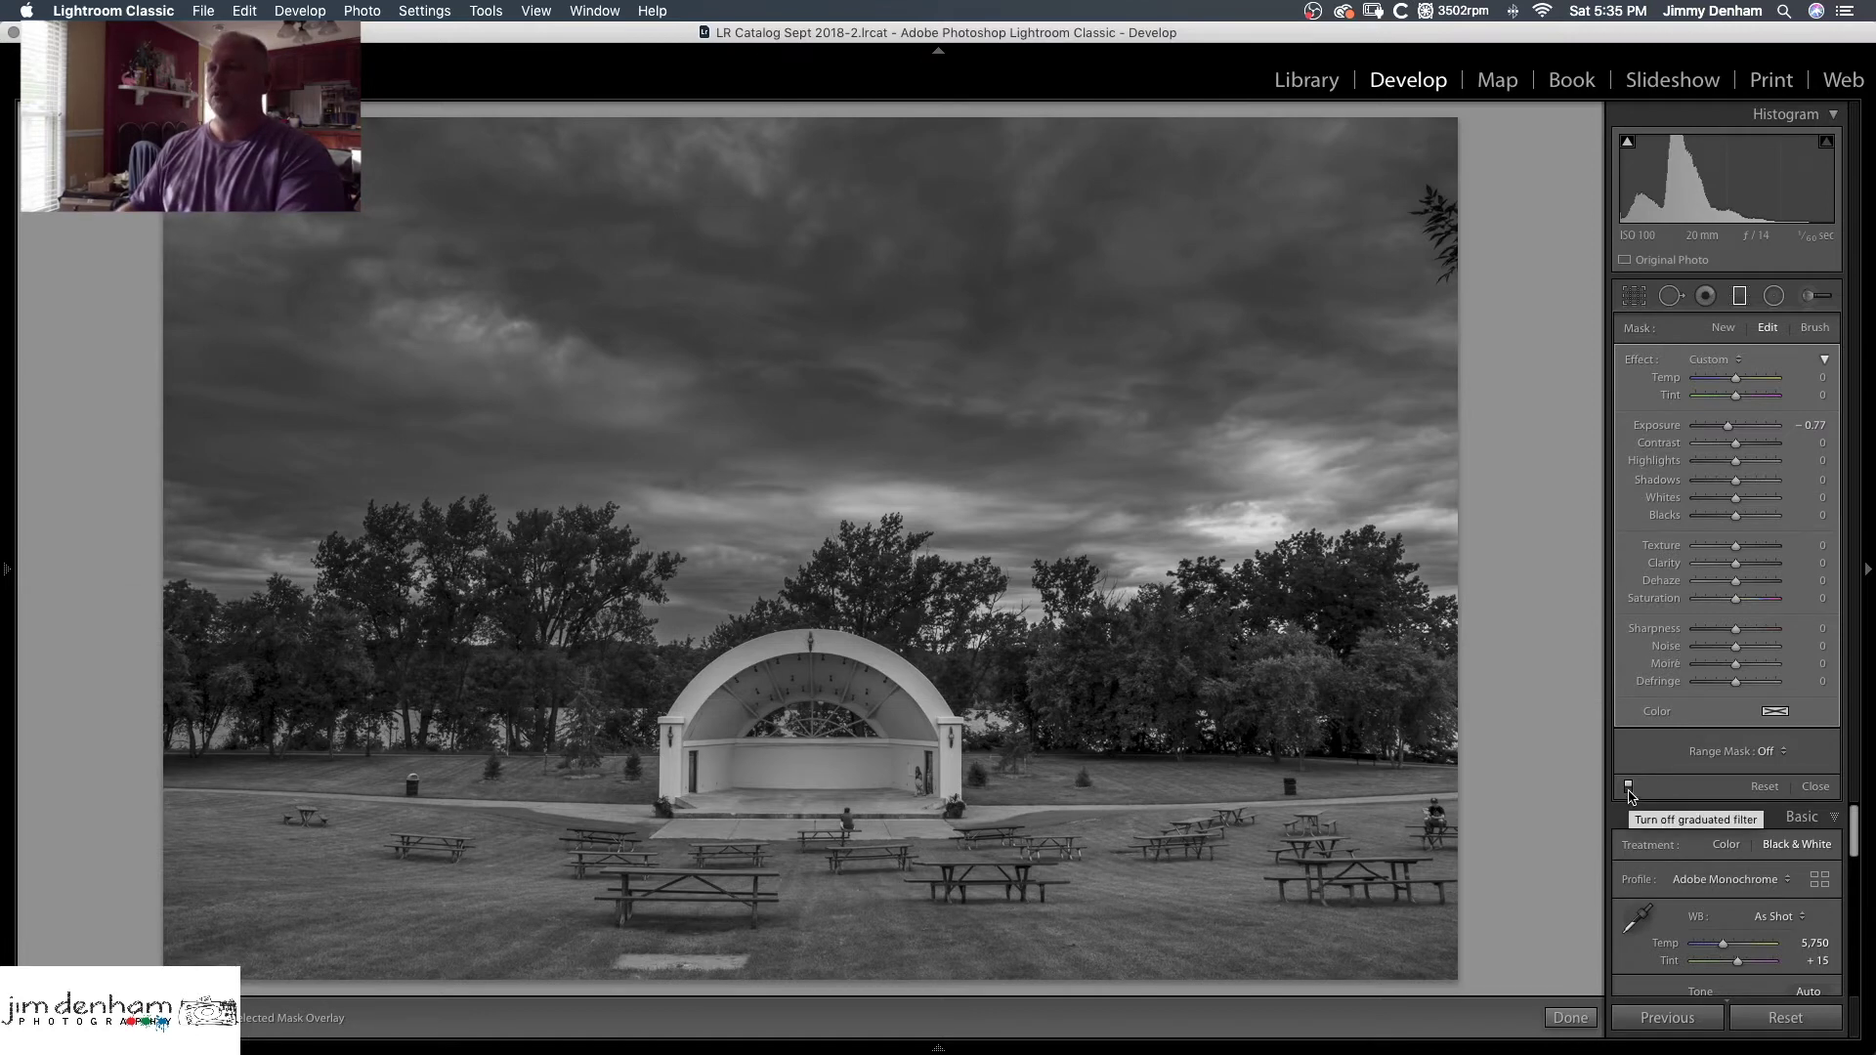
left_click(1628, 787)
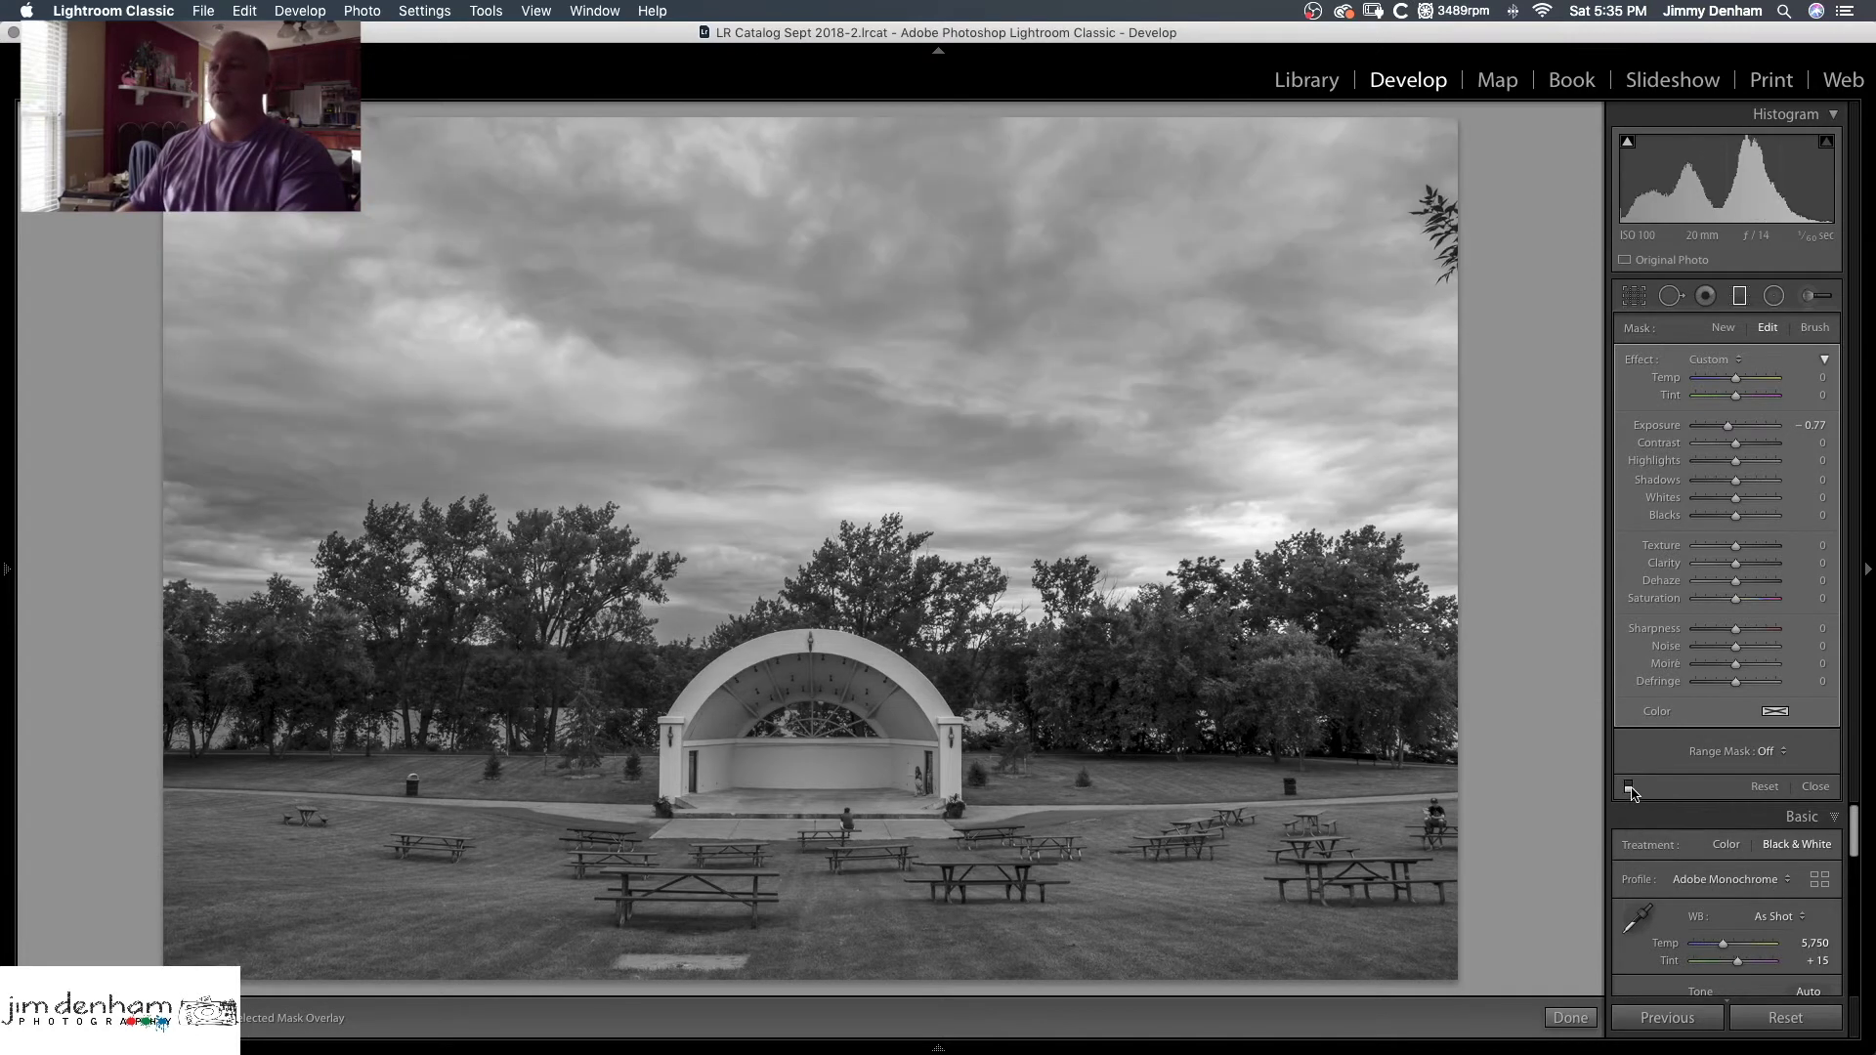
left_click(1629, 787)
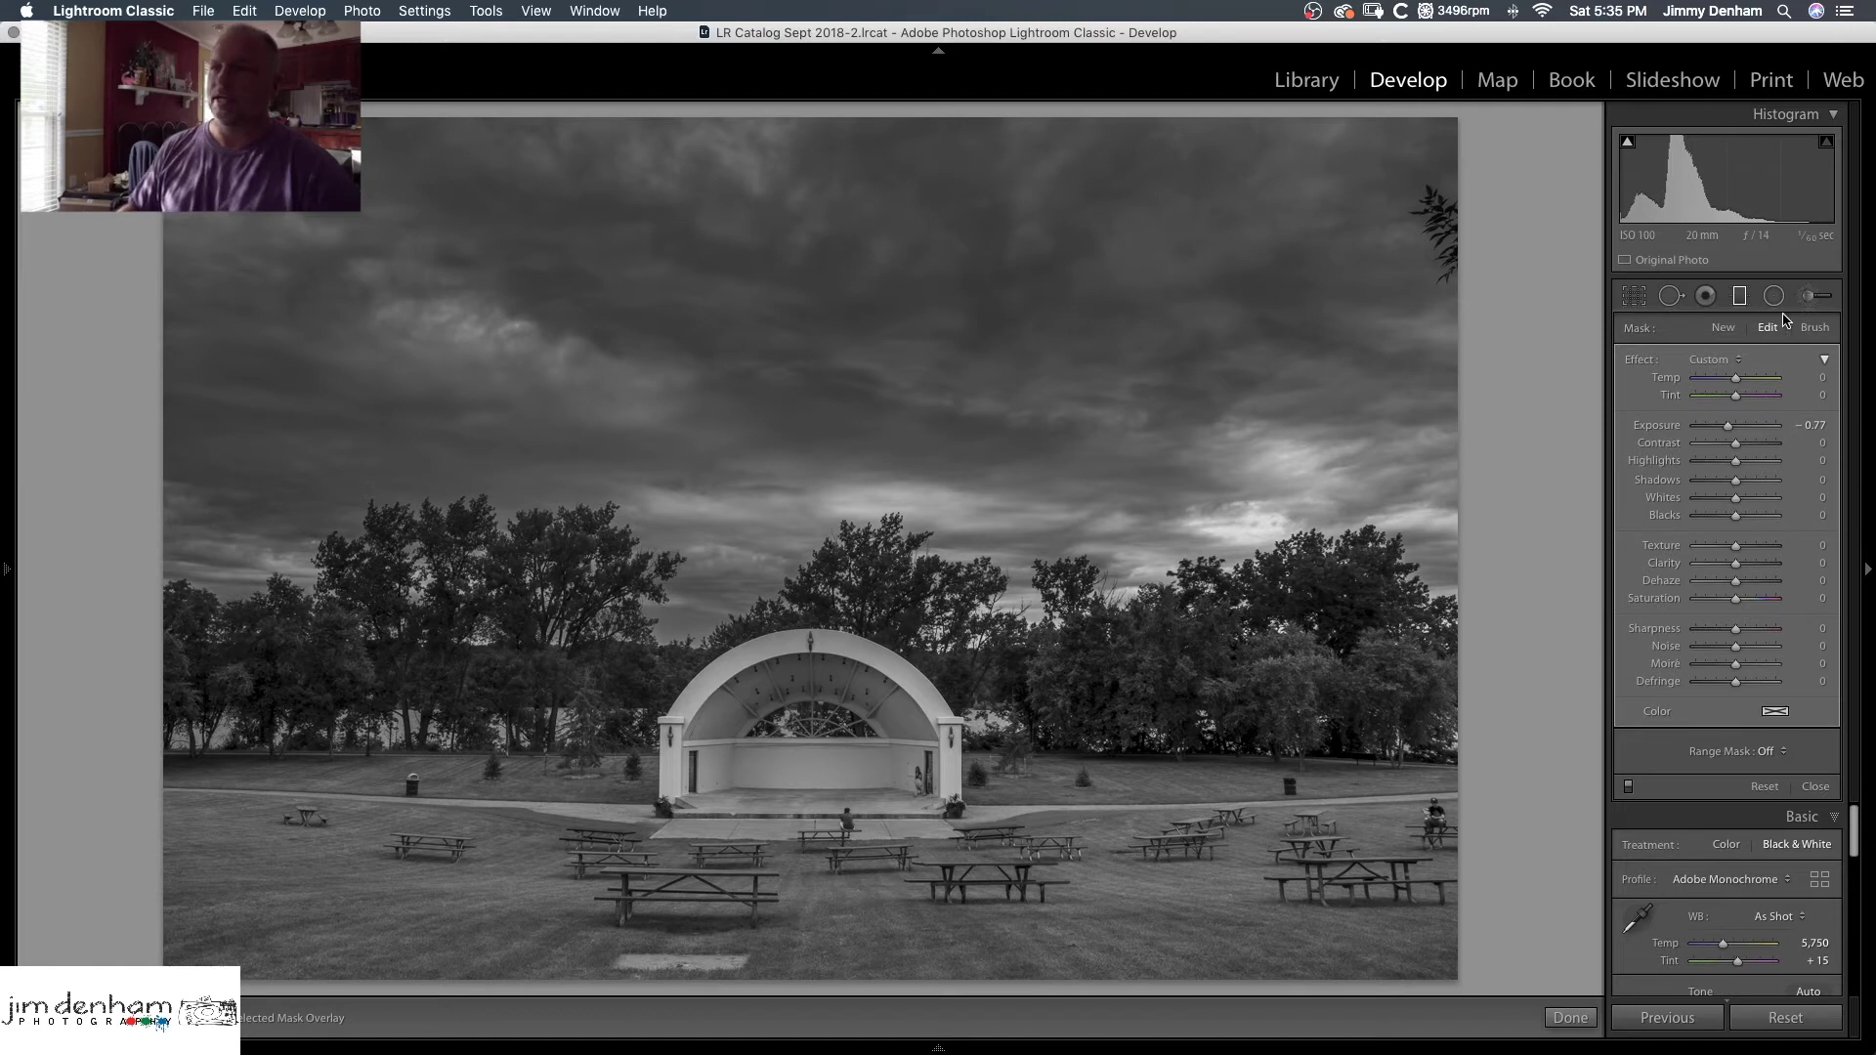
Add a diagonal gradient from the right side of the sky down toward the bandshell, with Exposure −0.45
left_click(1722, 328)
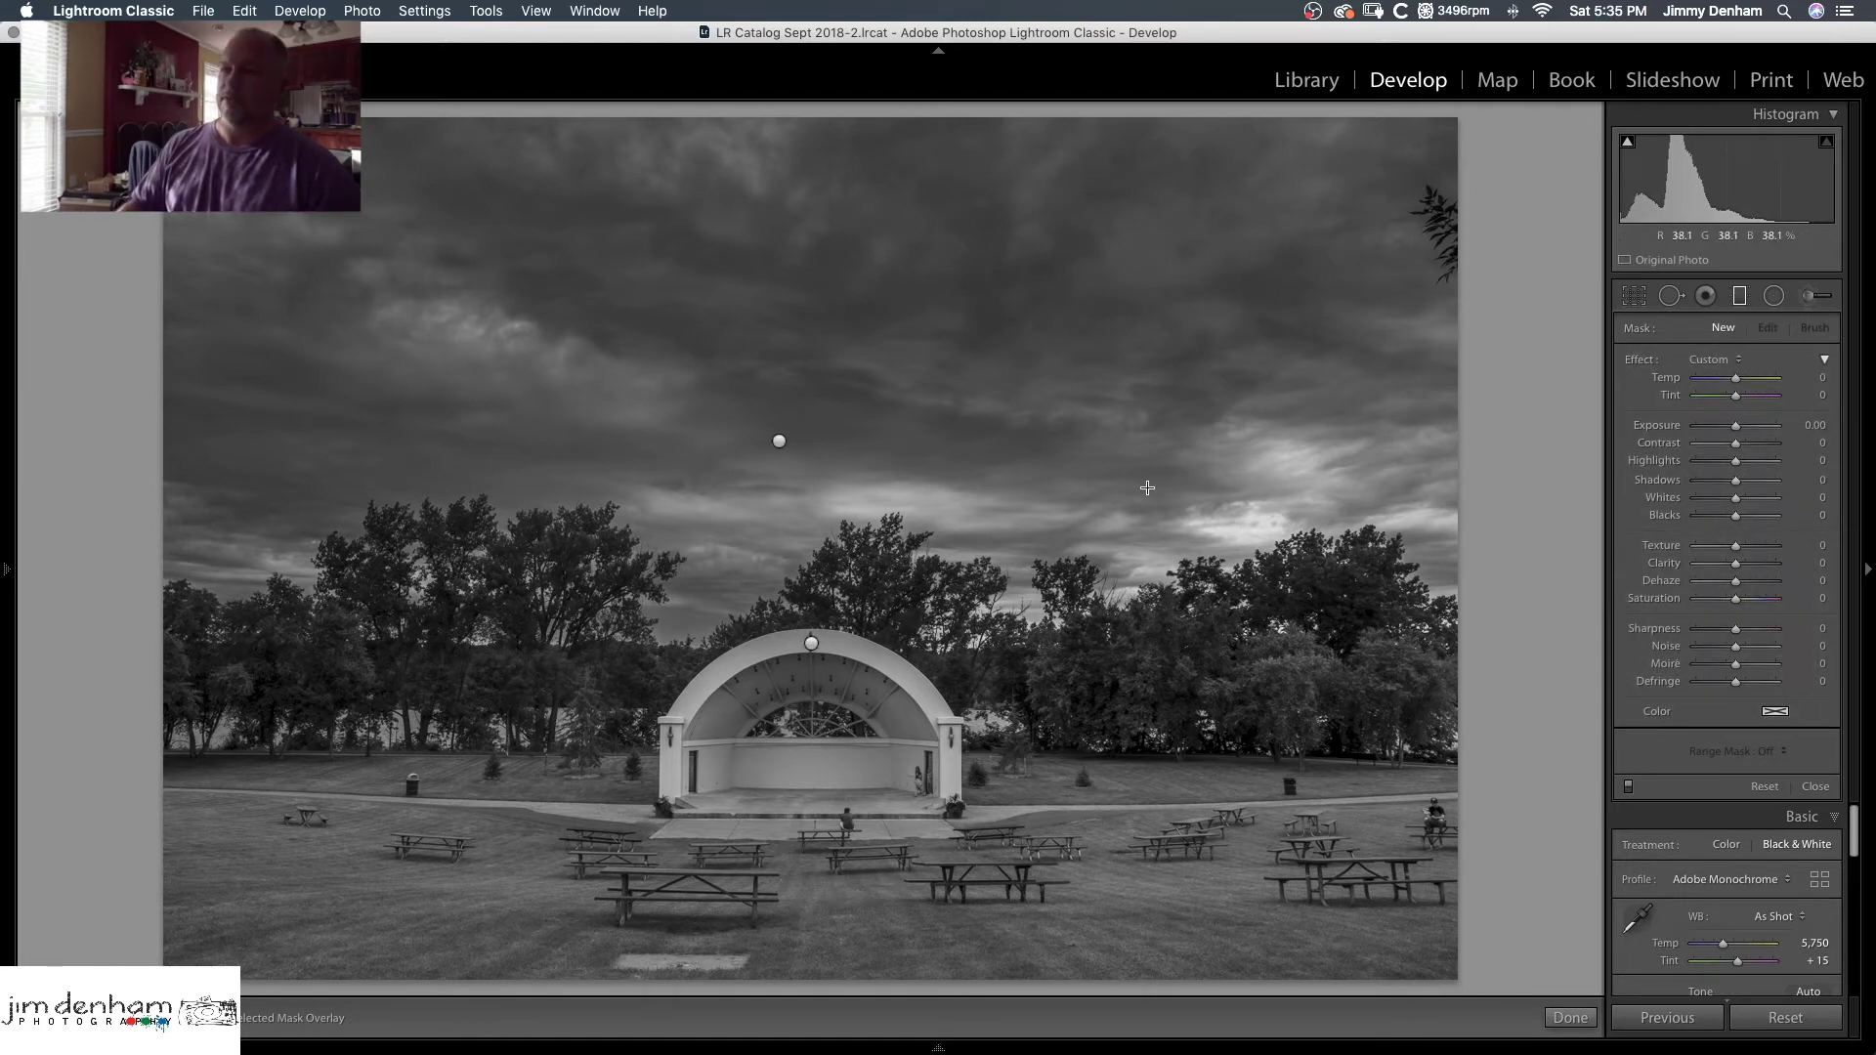
left_click_drag(1121, 505, 838, 627)
left_click_drag(1736, 426, 1729, 439)
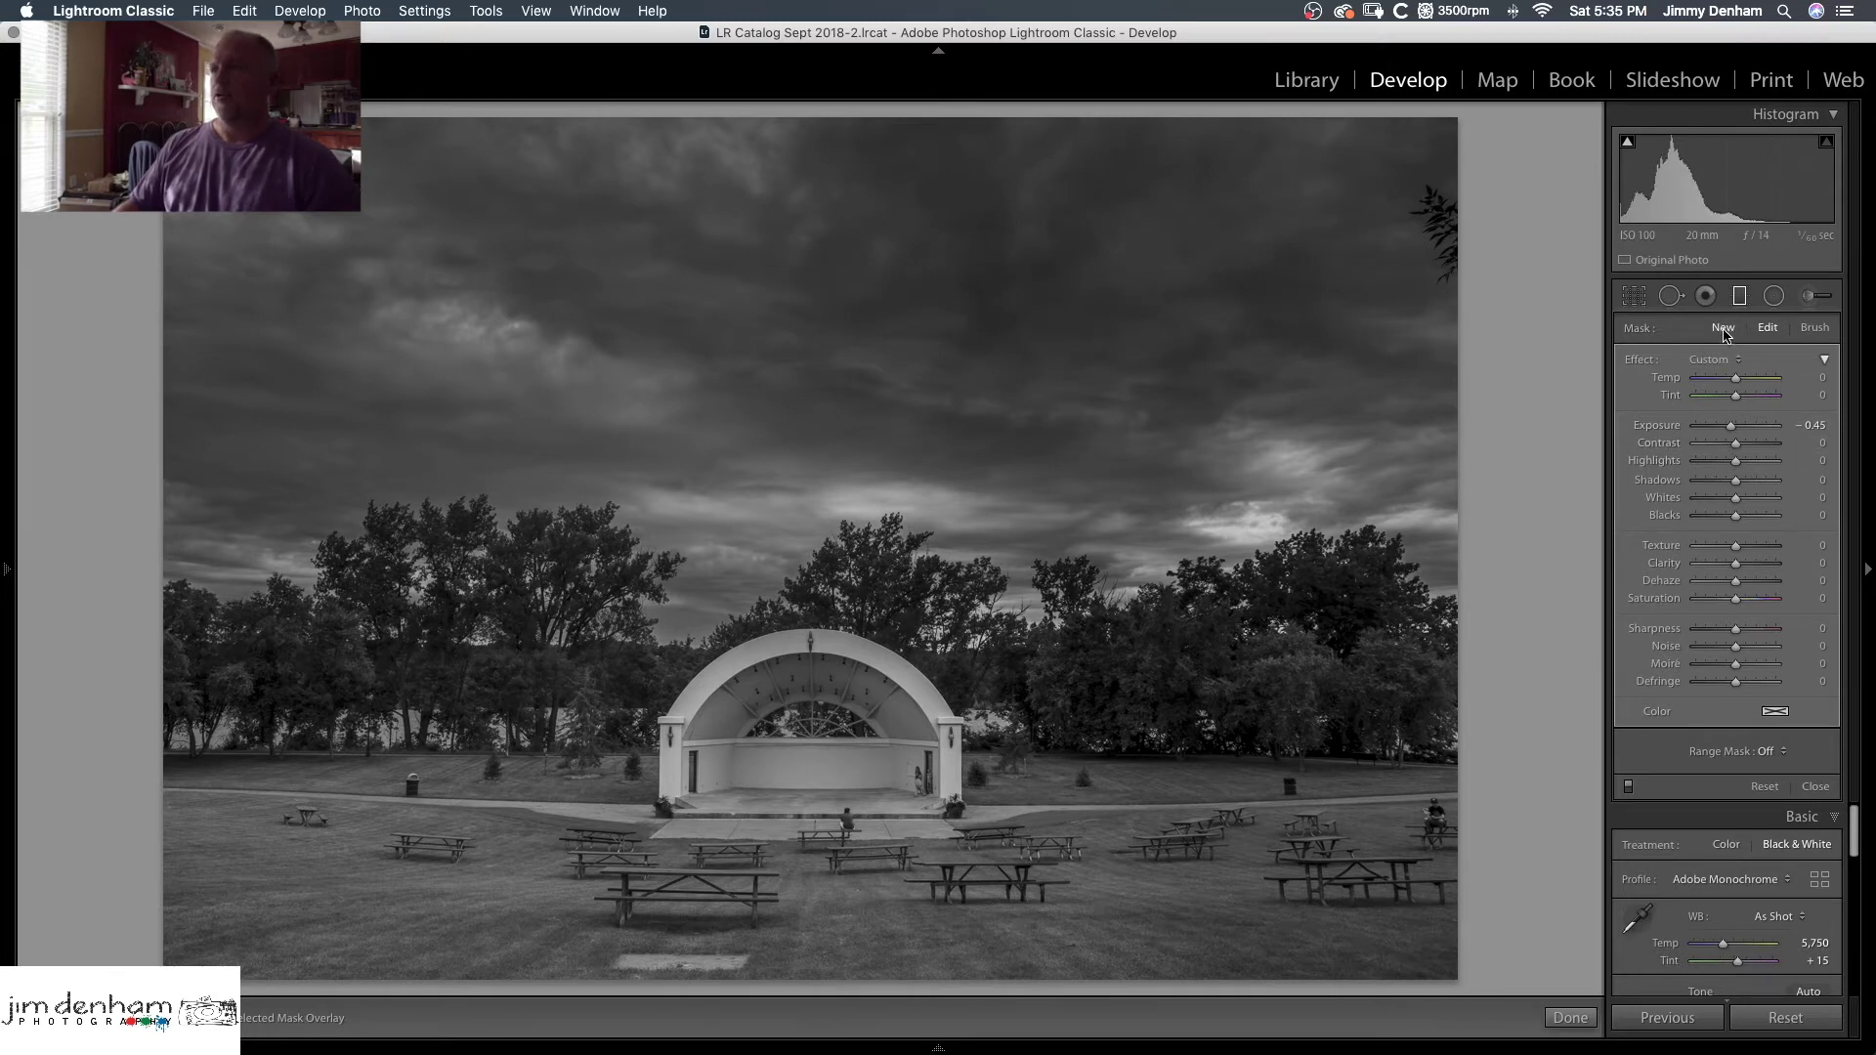
Add a diagonal gradient with Exposure −0.45 from the sky at the photo's left toward the bandshell and narrow its transition
left_click_drag(454, 419, 791, 631)
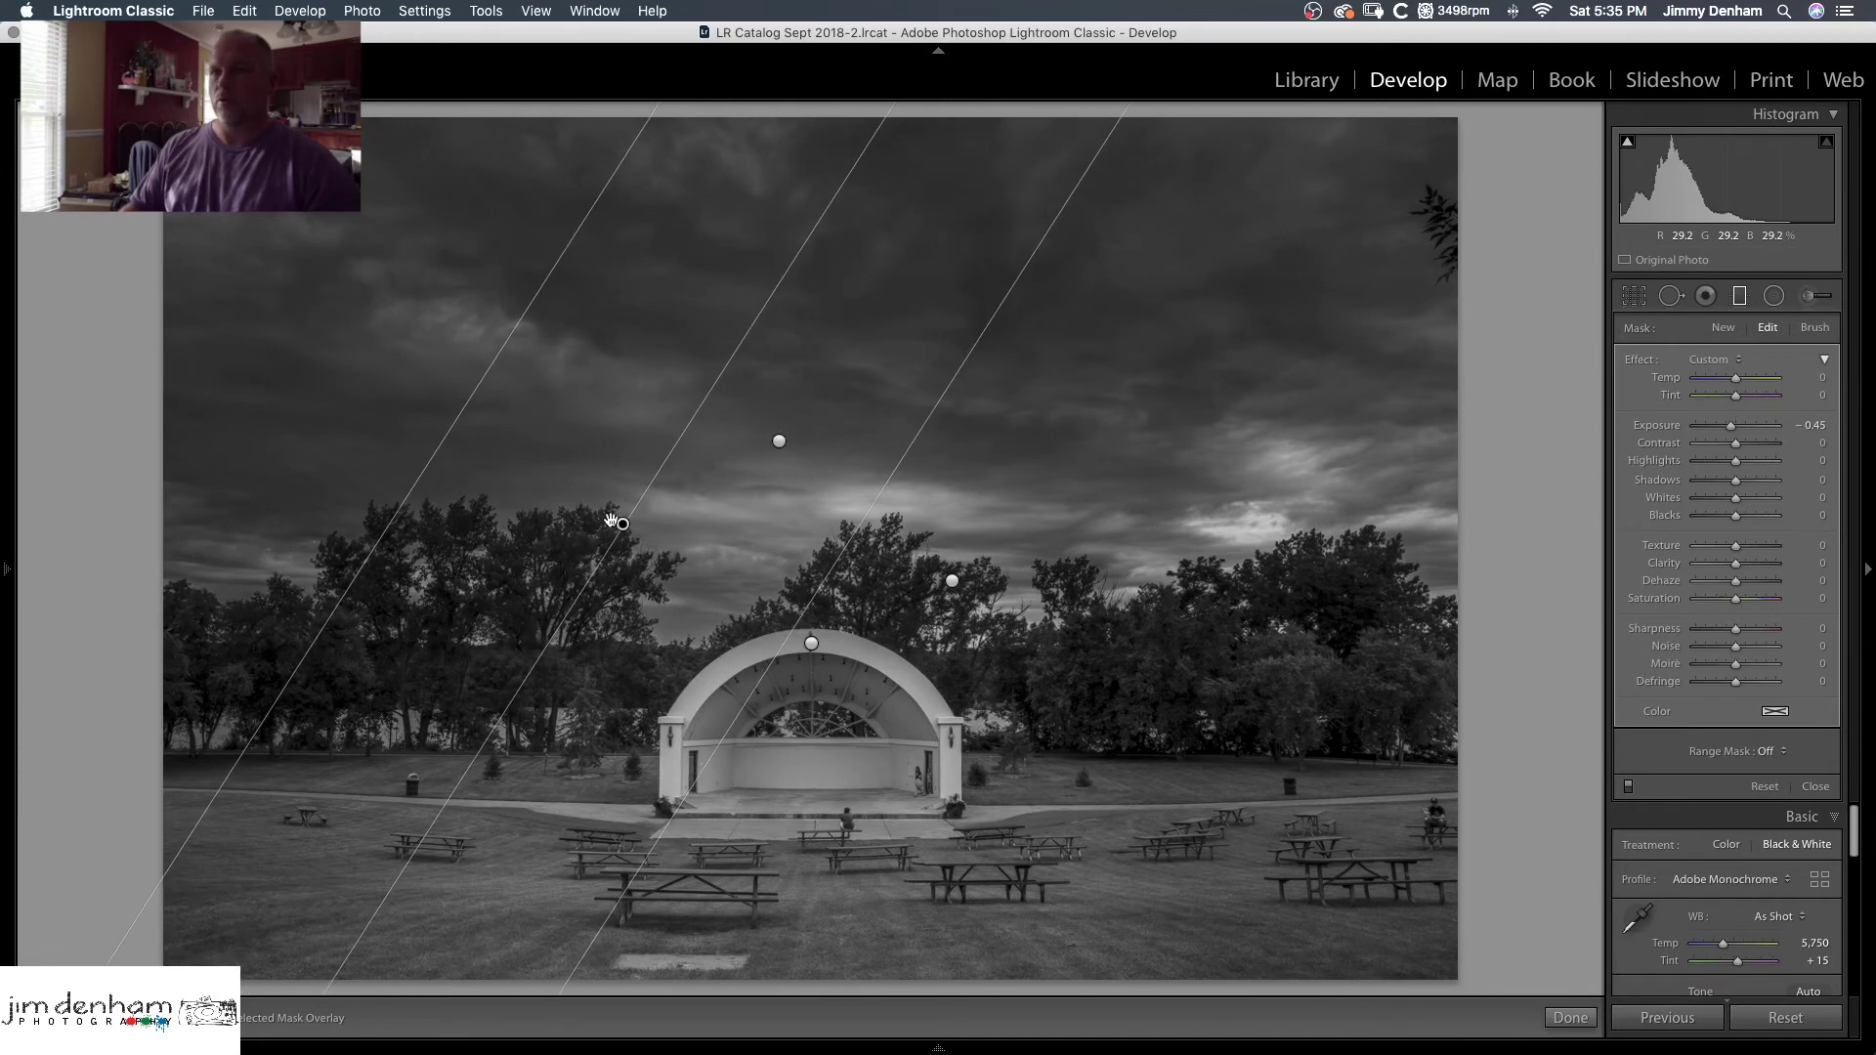
left_click_drag(465, 404, 504, 422)
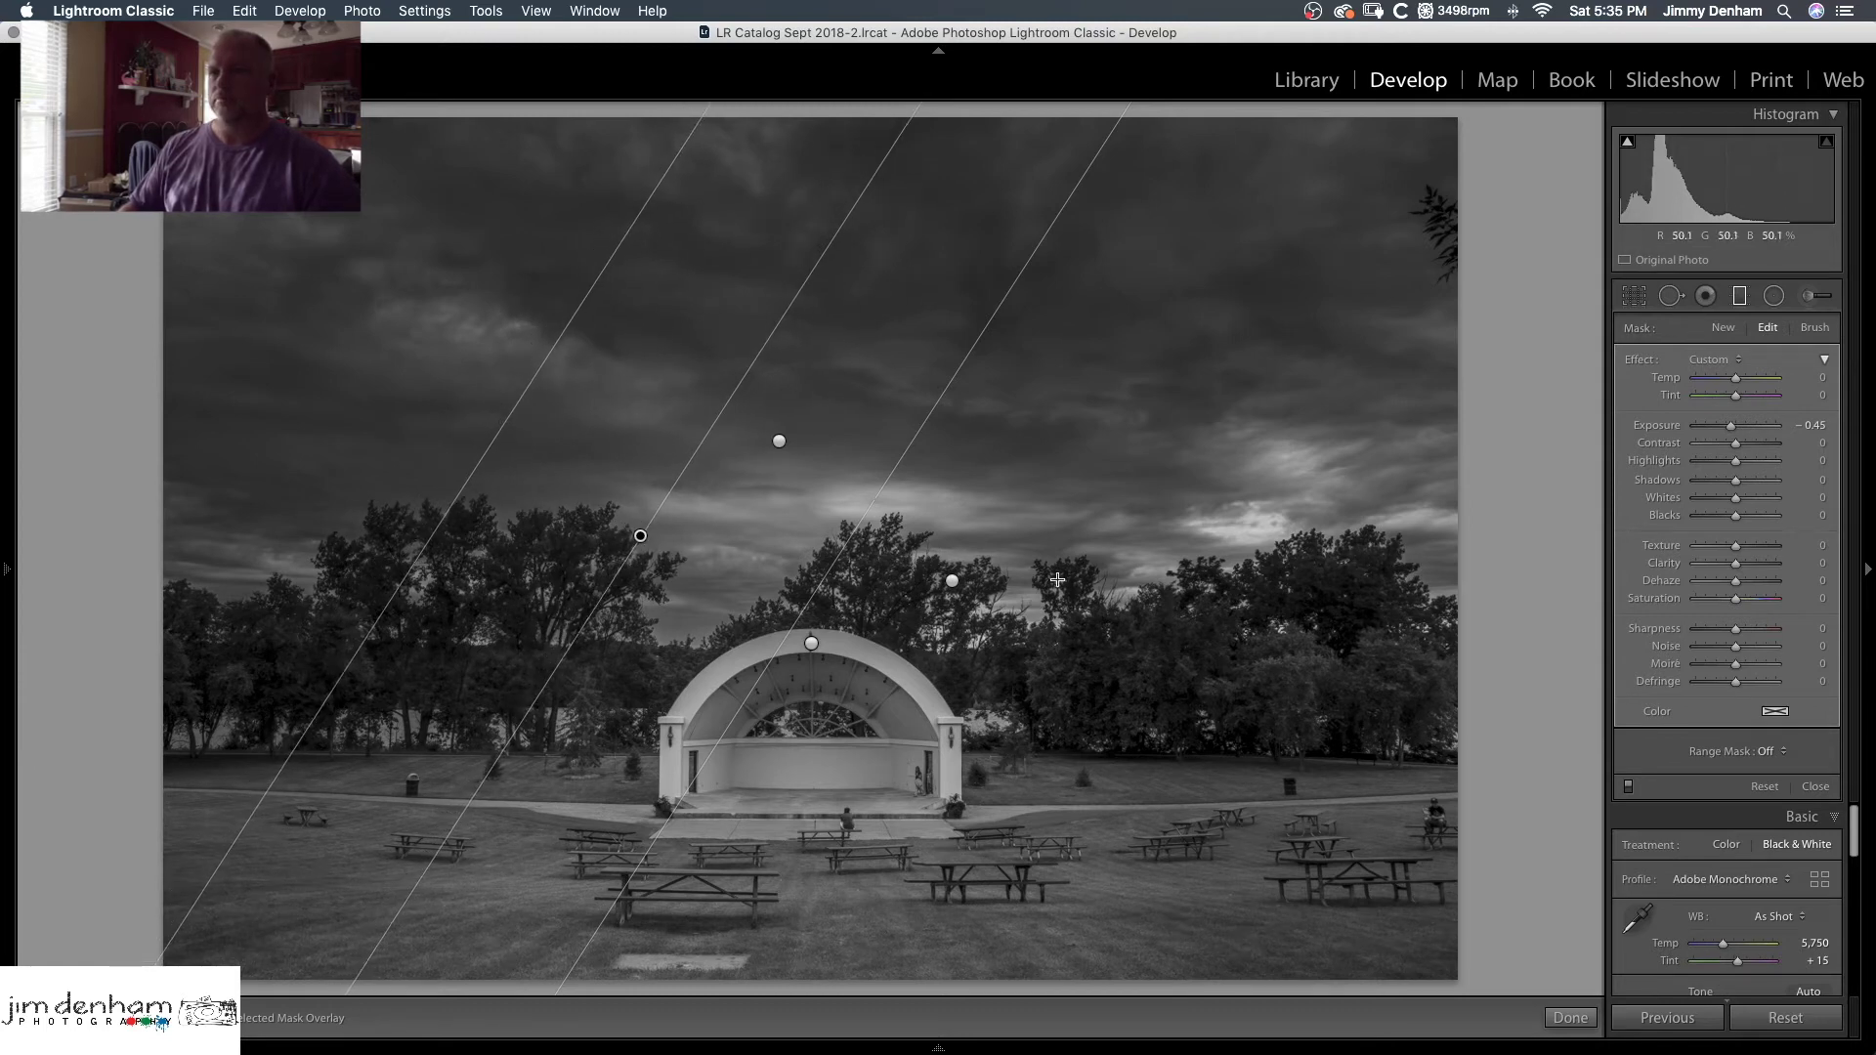
left_click_drag(950, 583, 1059, 540)
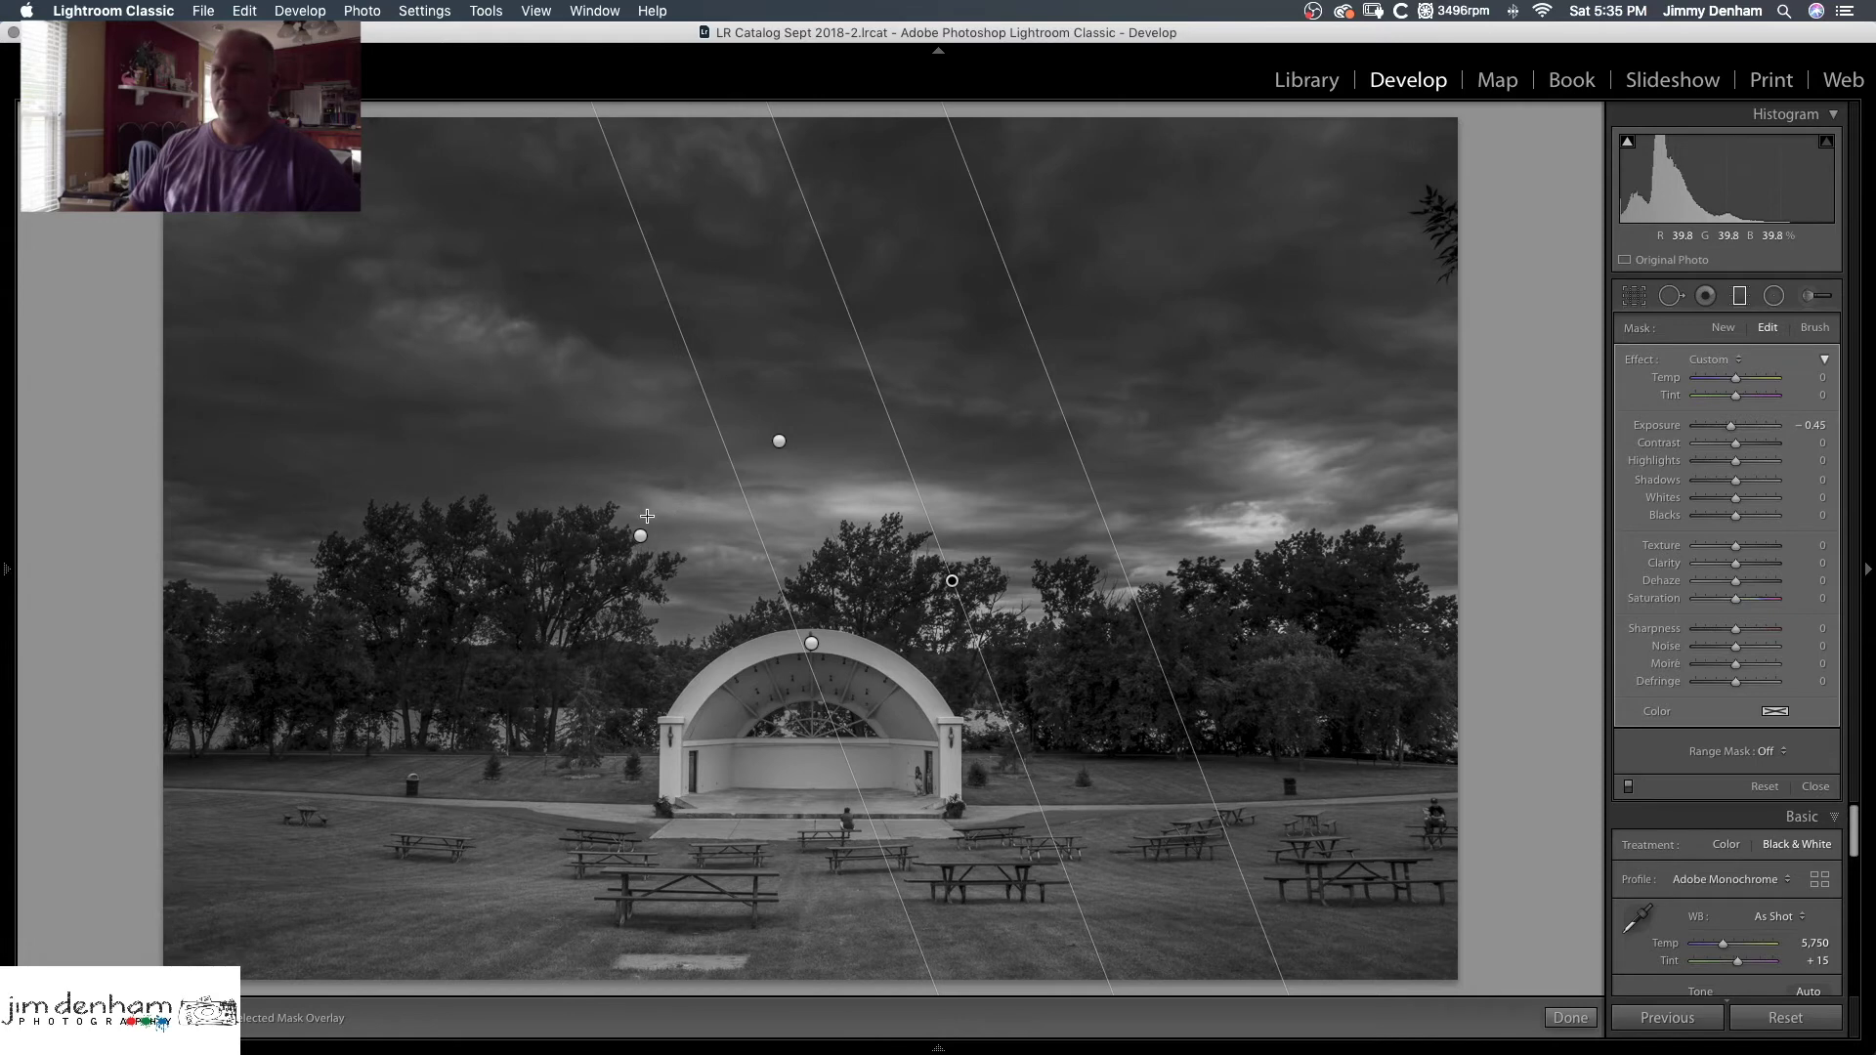
left_click(641, 533)
left_click_drag(638, 536, 661, 544)
left_click_drag(783, 687, 759, 669)
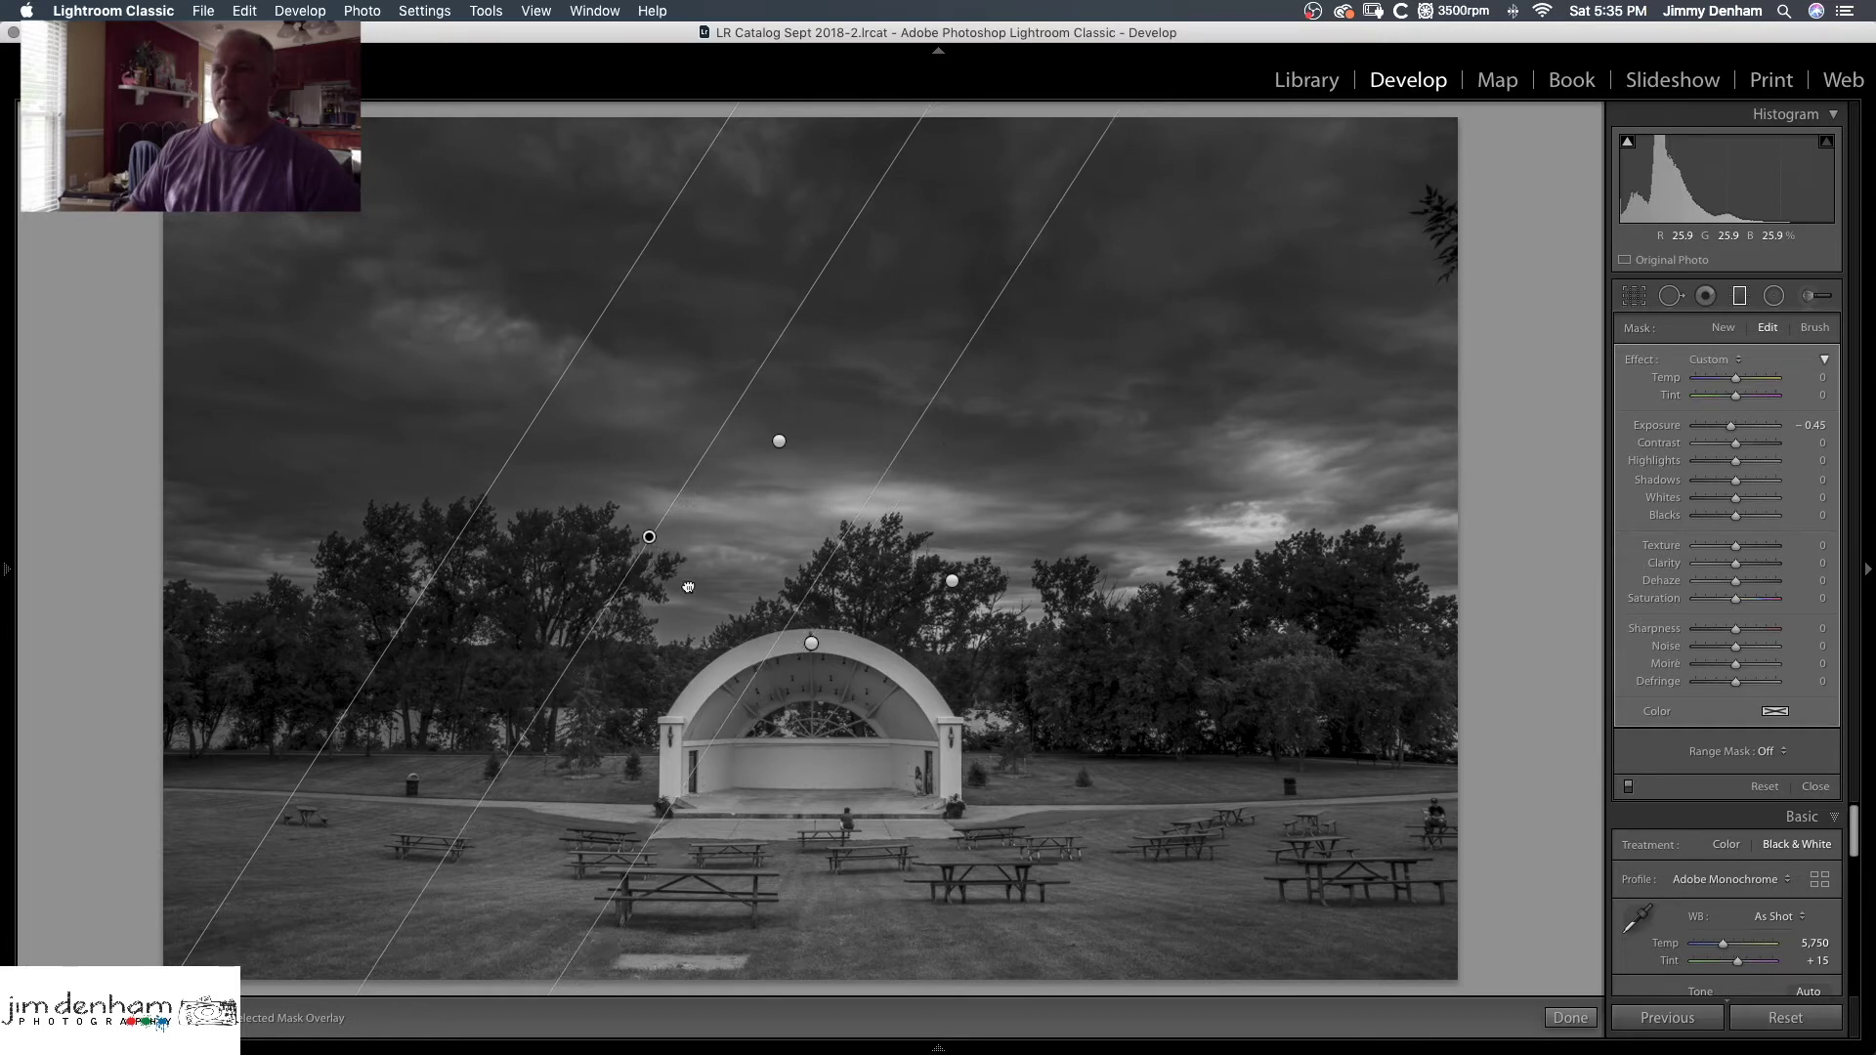
left_click_drag(508, 465, 523, 466)
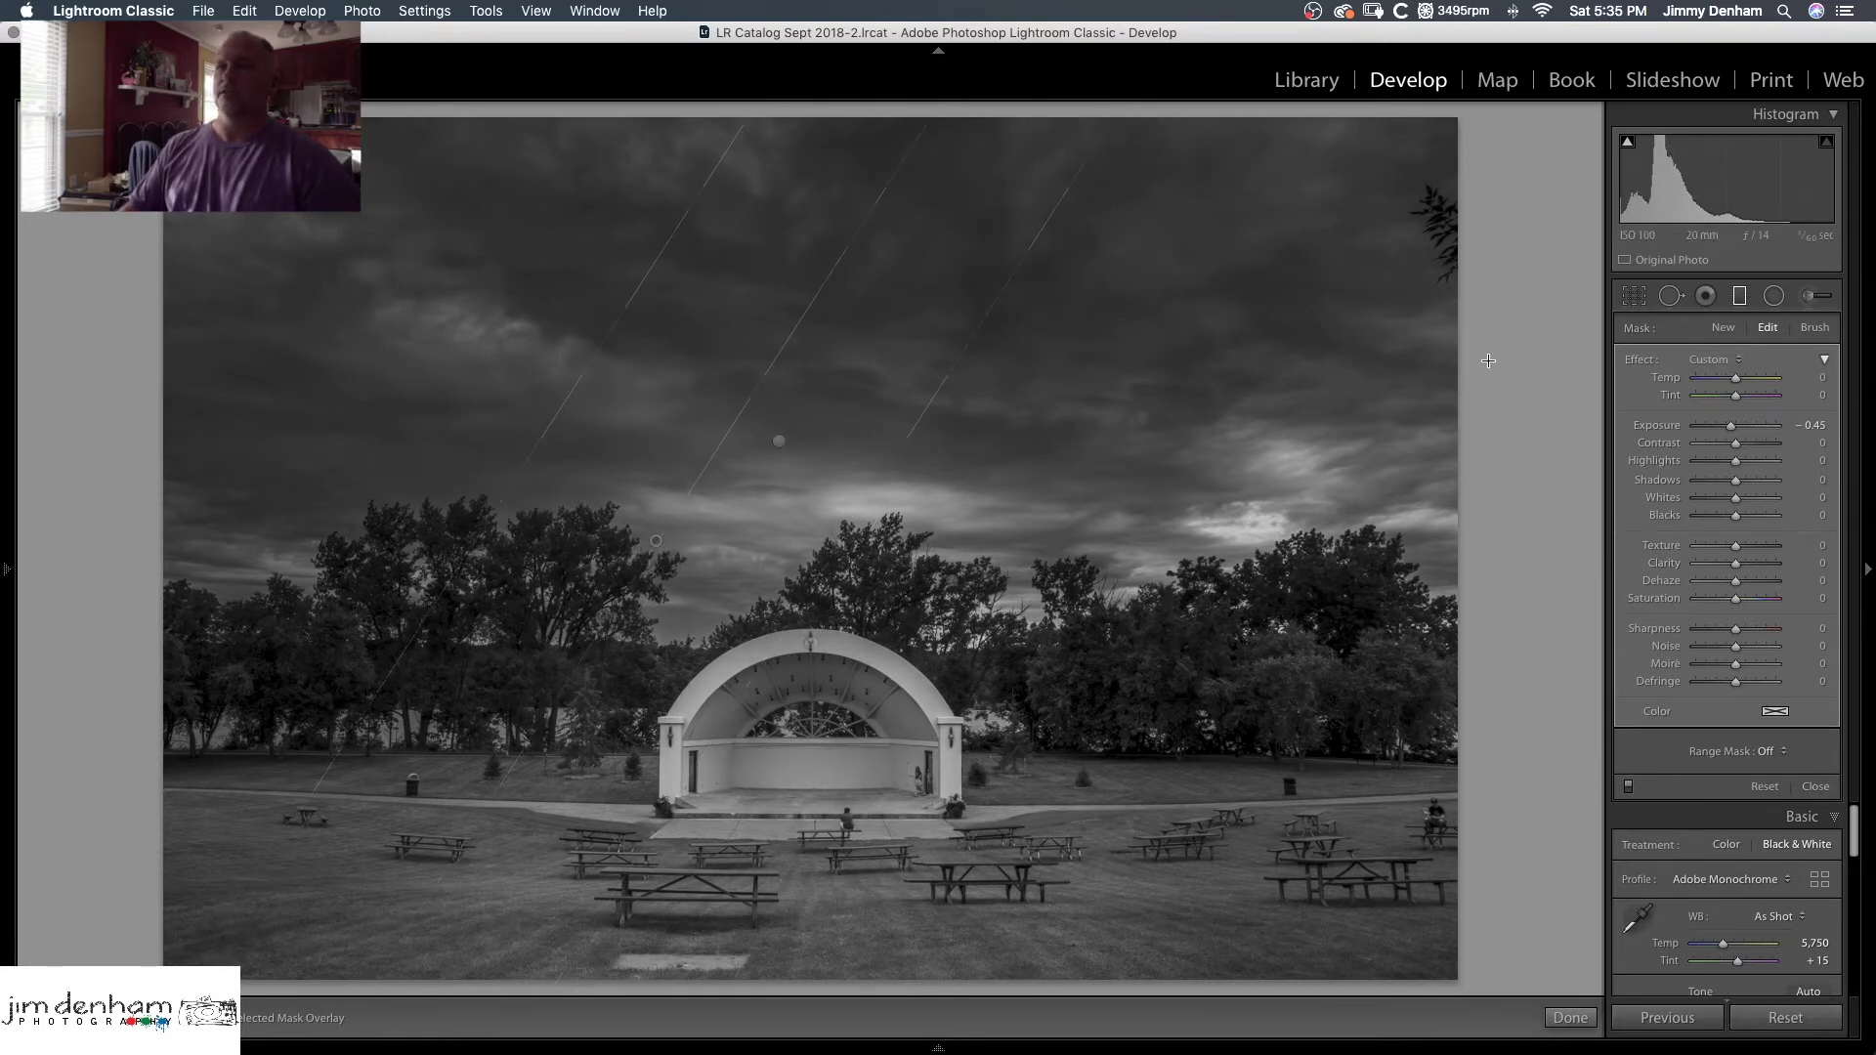
Add a horizontal gradient rising over the foreground grass to the stage front, narrow its transition, and set its Exposure to −0.73
left_click(1723, 330)
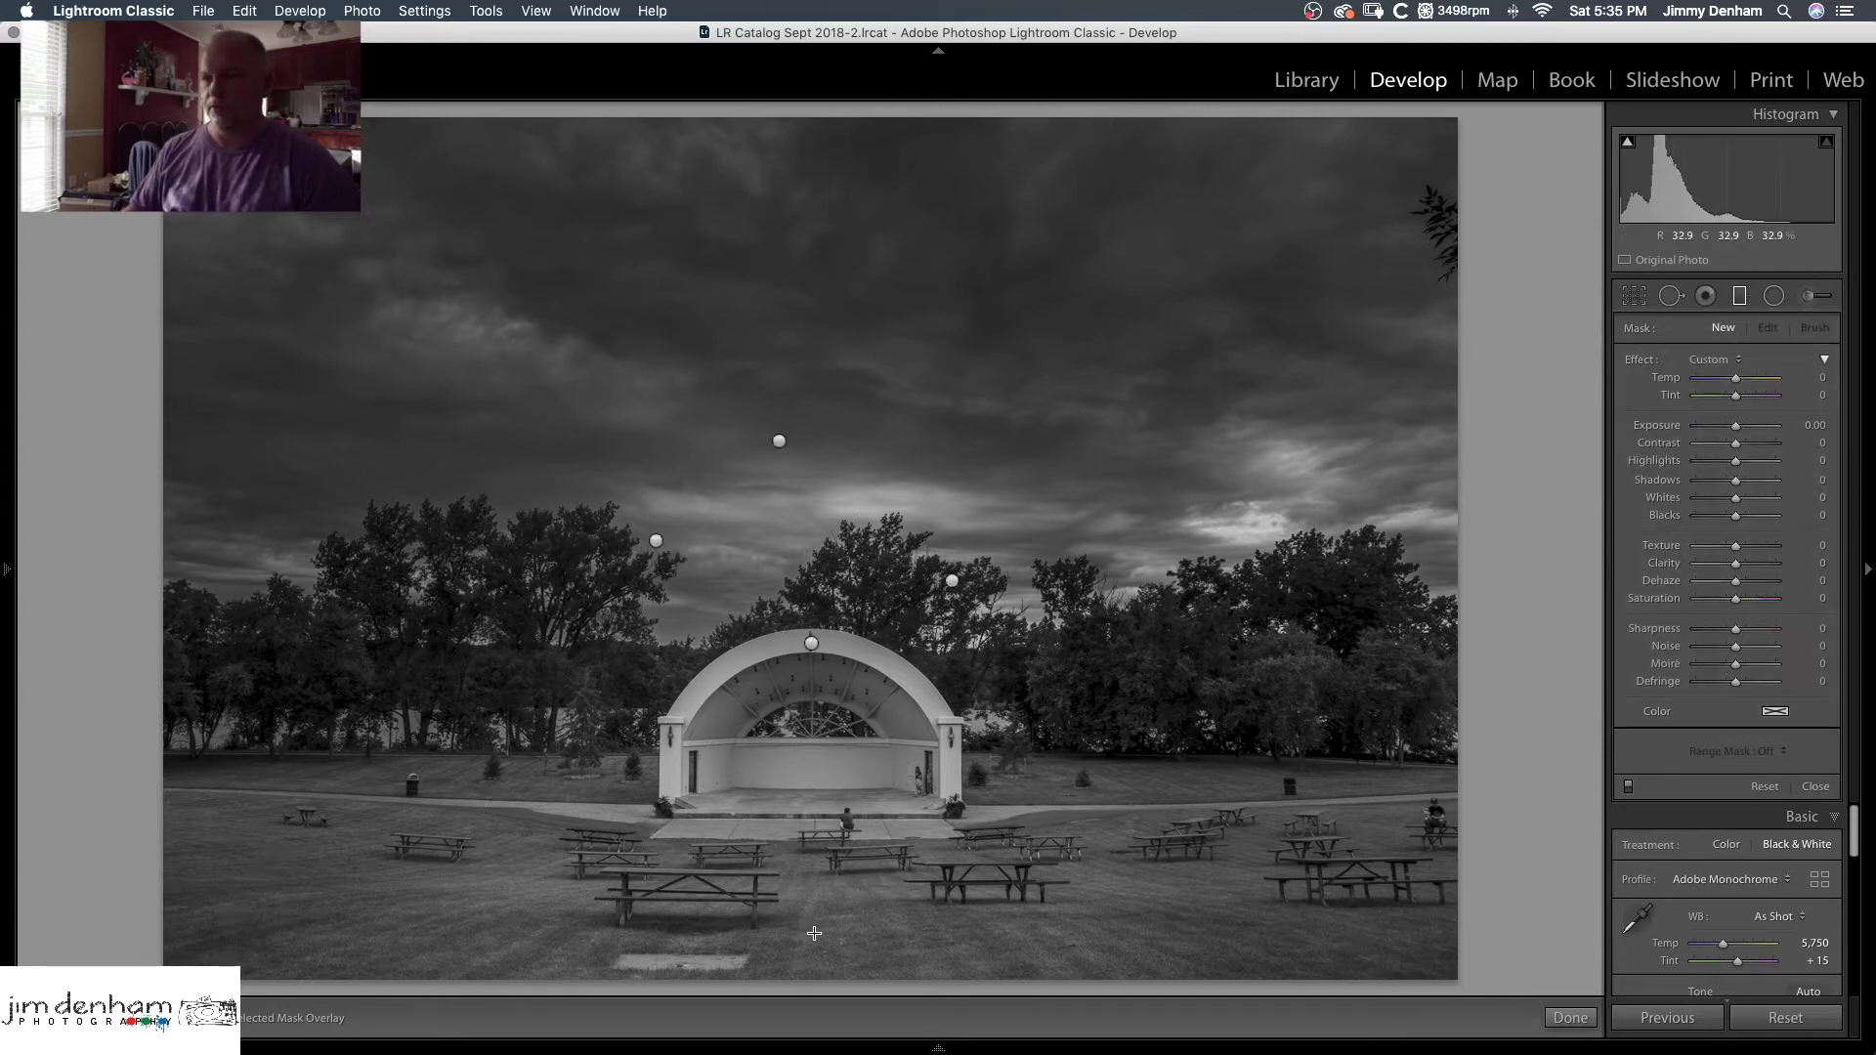
left_click_drag(812, 932, 816, 806)
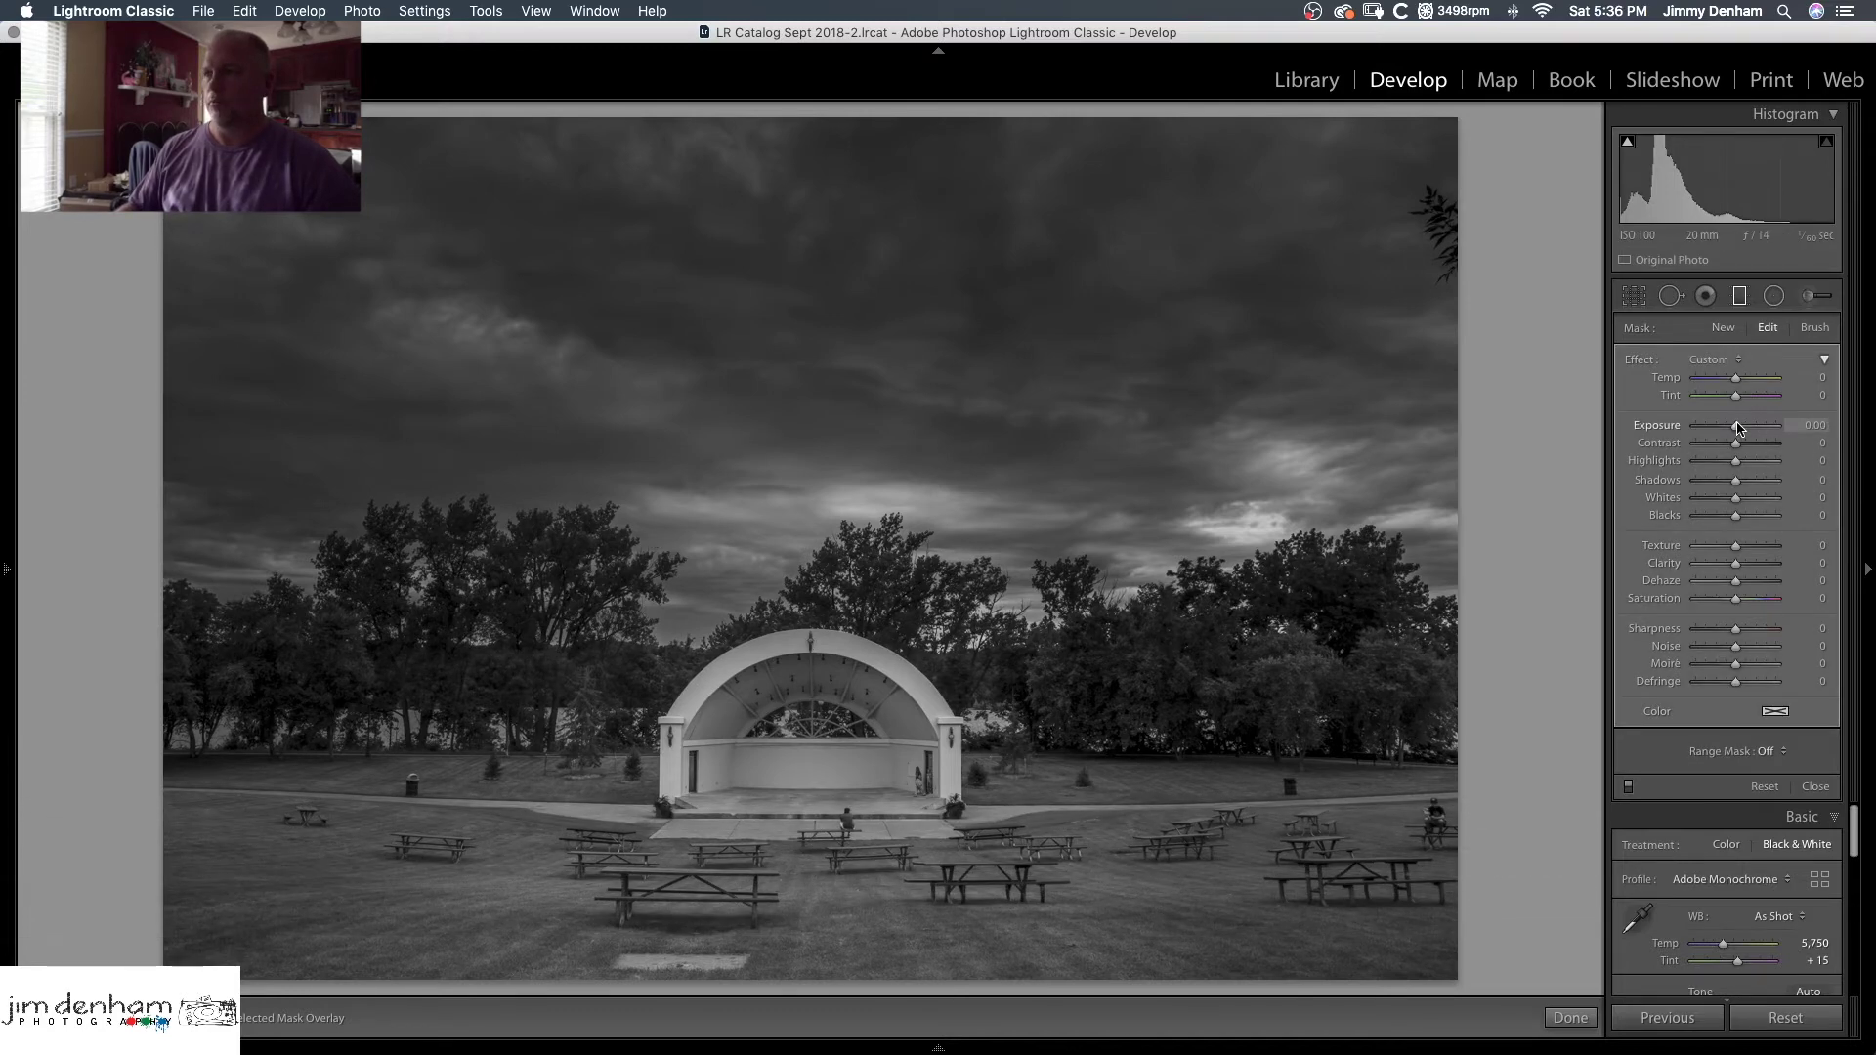
left_click_drag(1734, 427, 1732, 427)
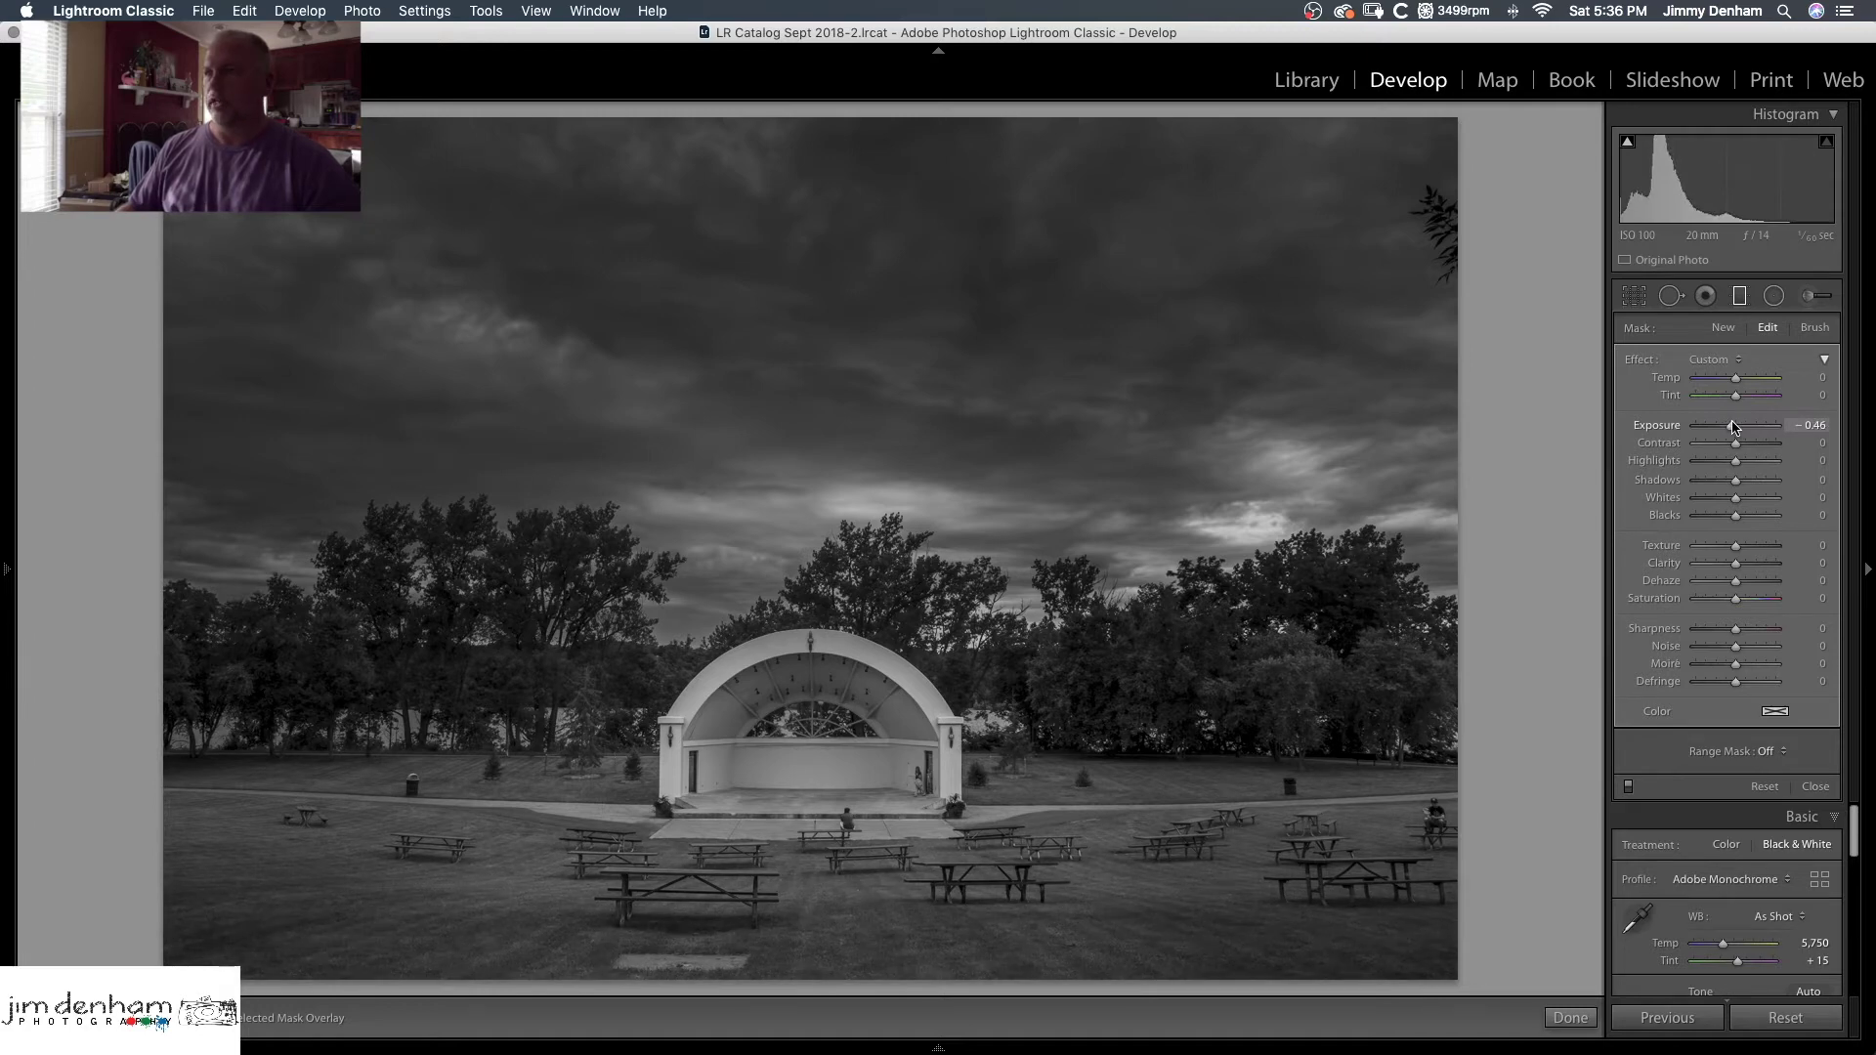
left_click_drag(1733, 427, 1734, 427)
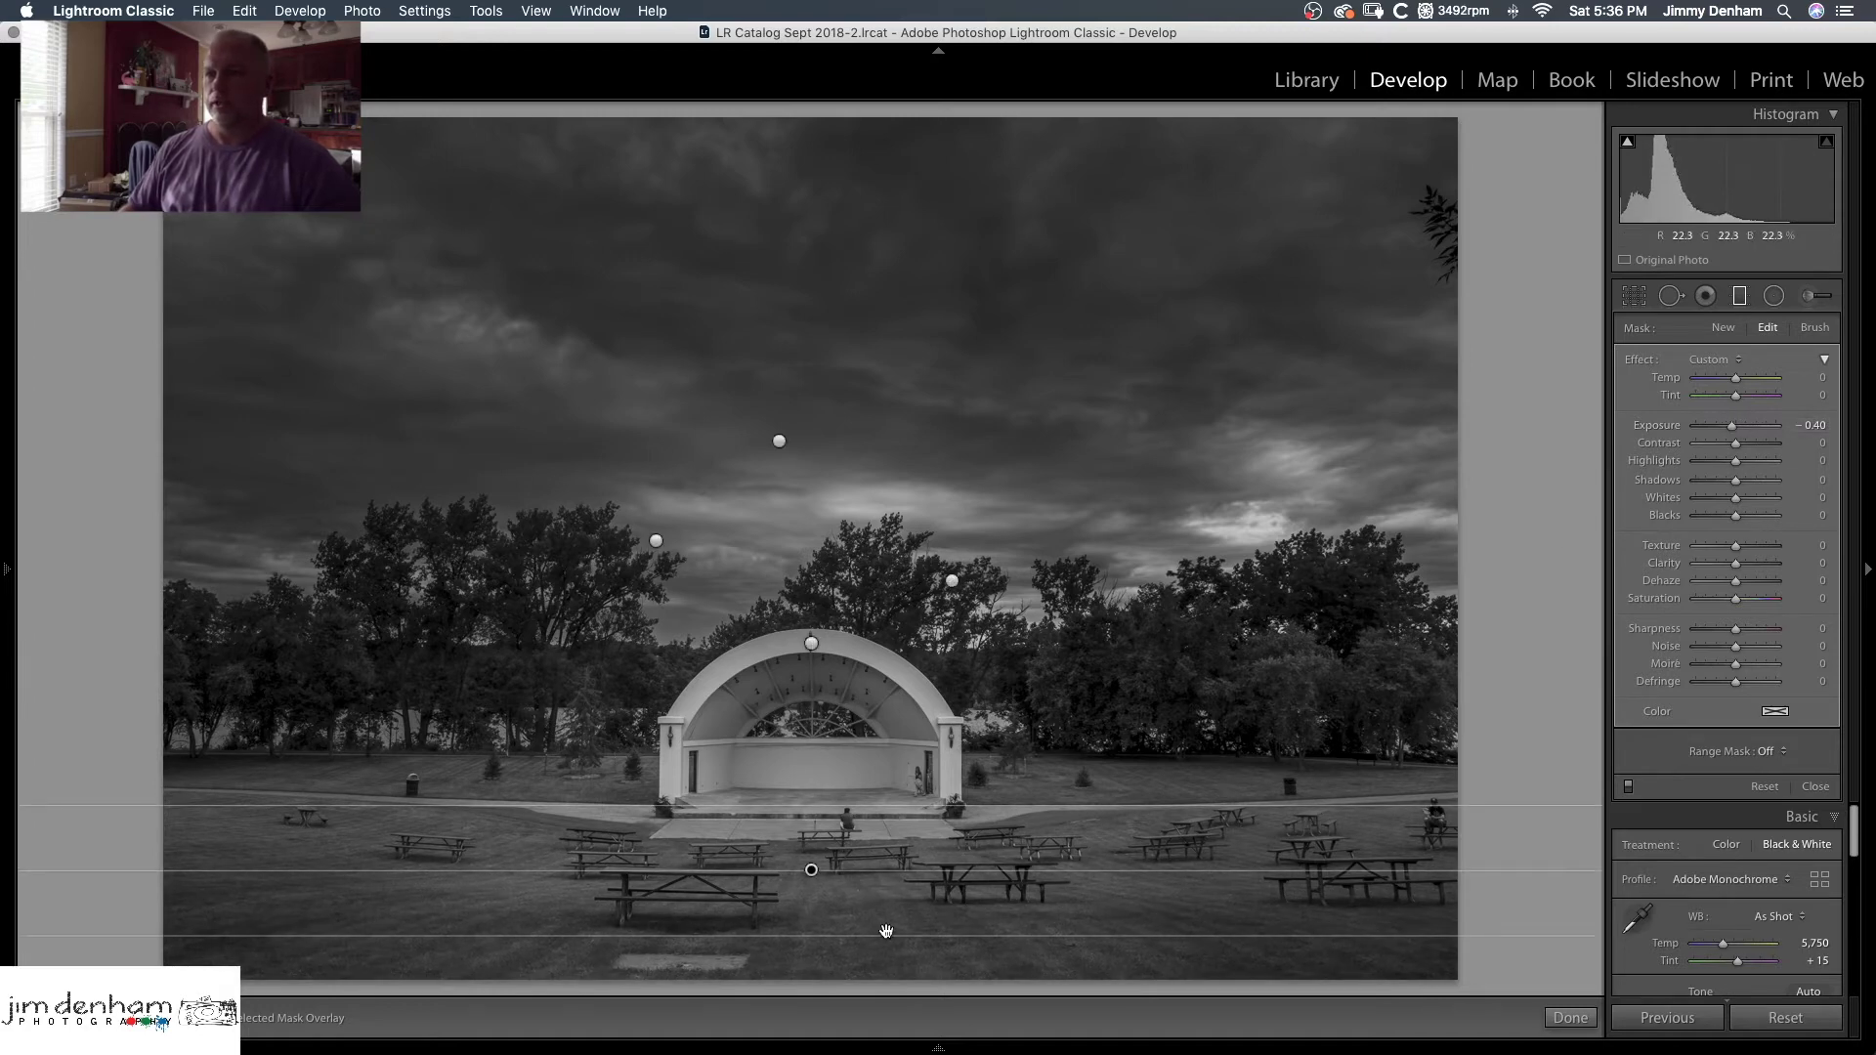
left_click_drag(887, 936, 896, 886)
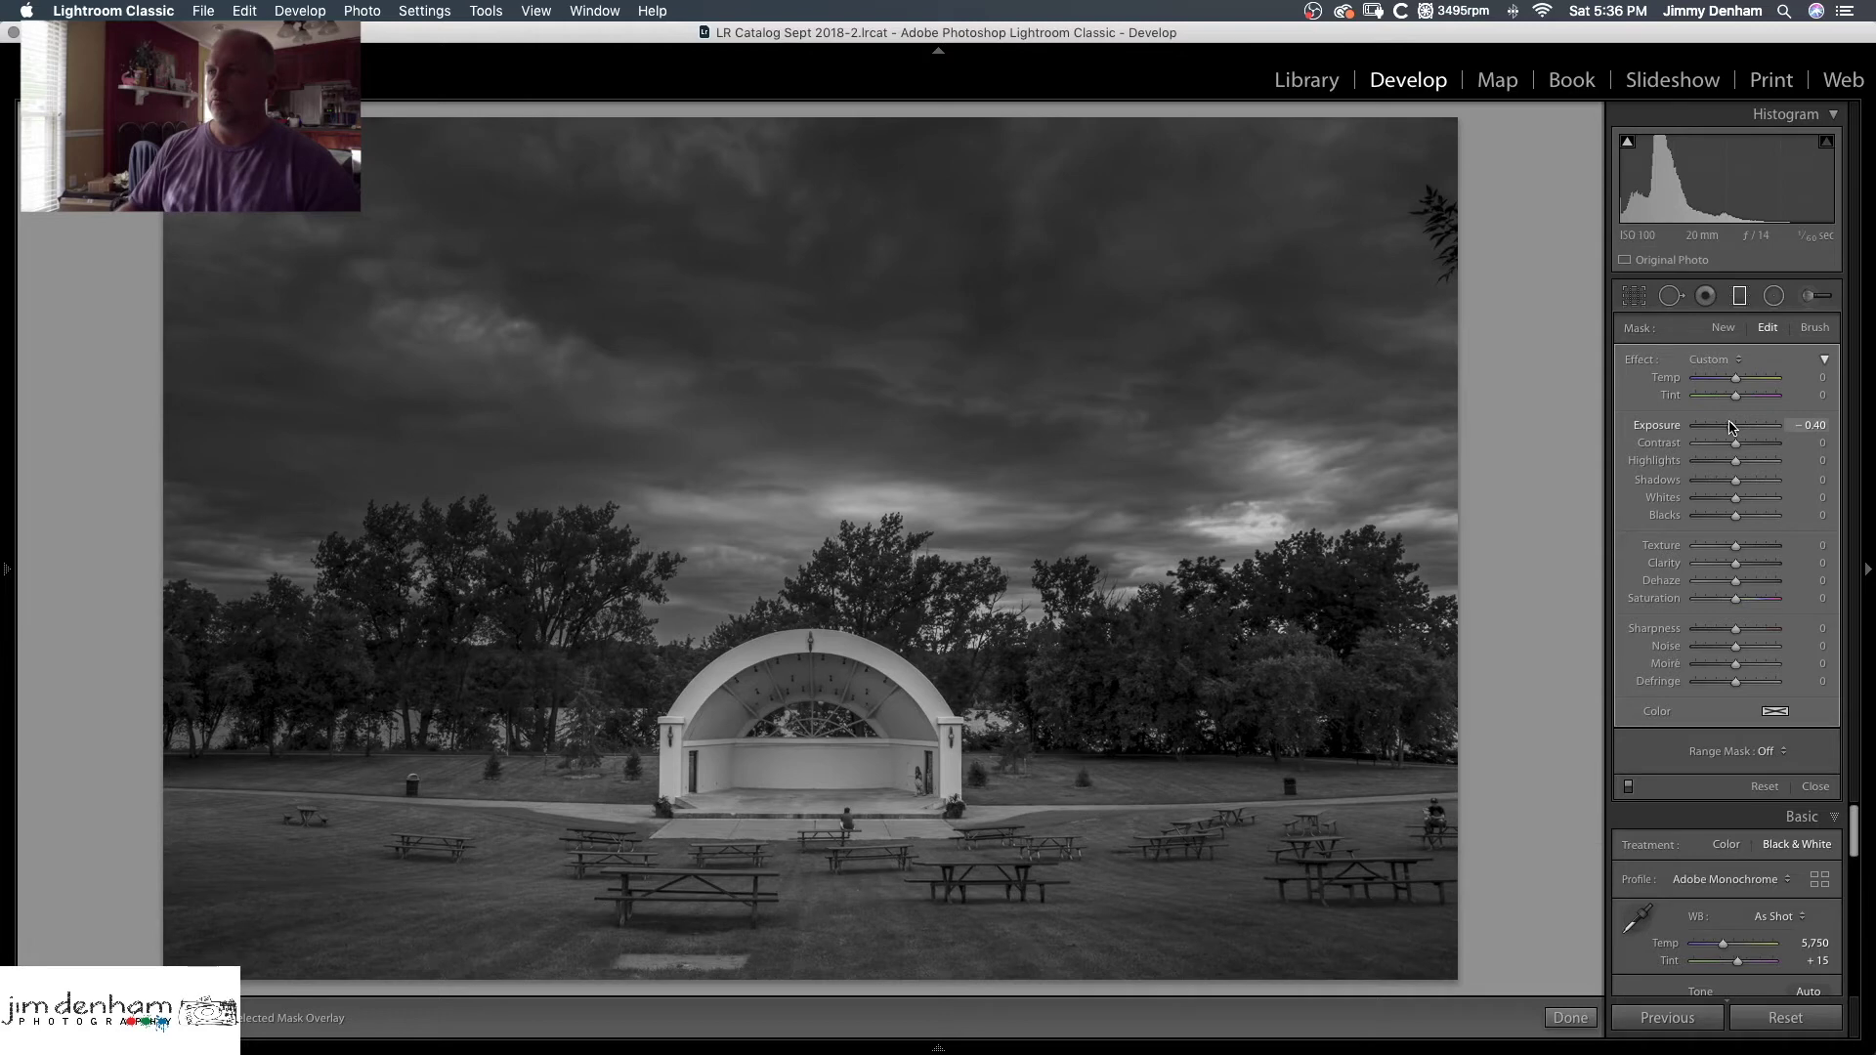
left_click_drag(1732, 428, 1728, 430)
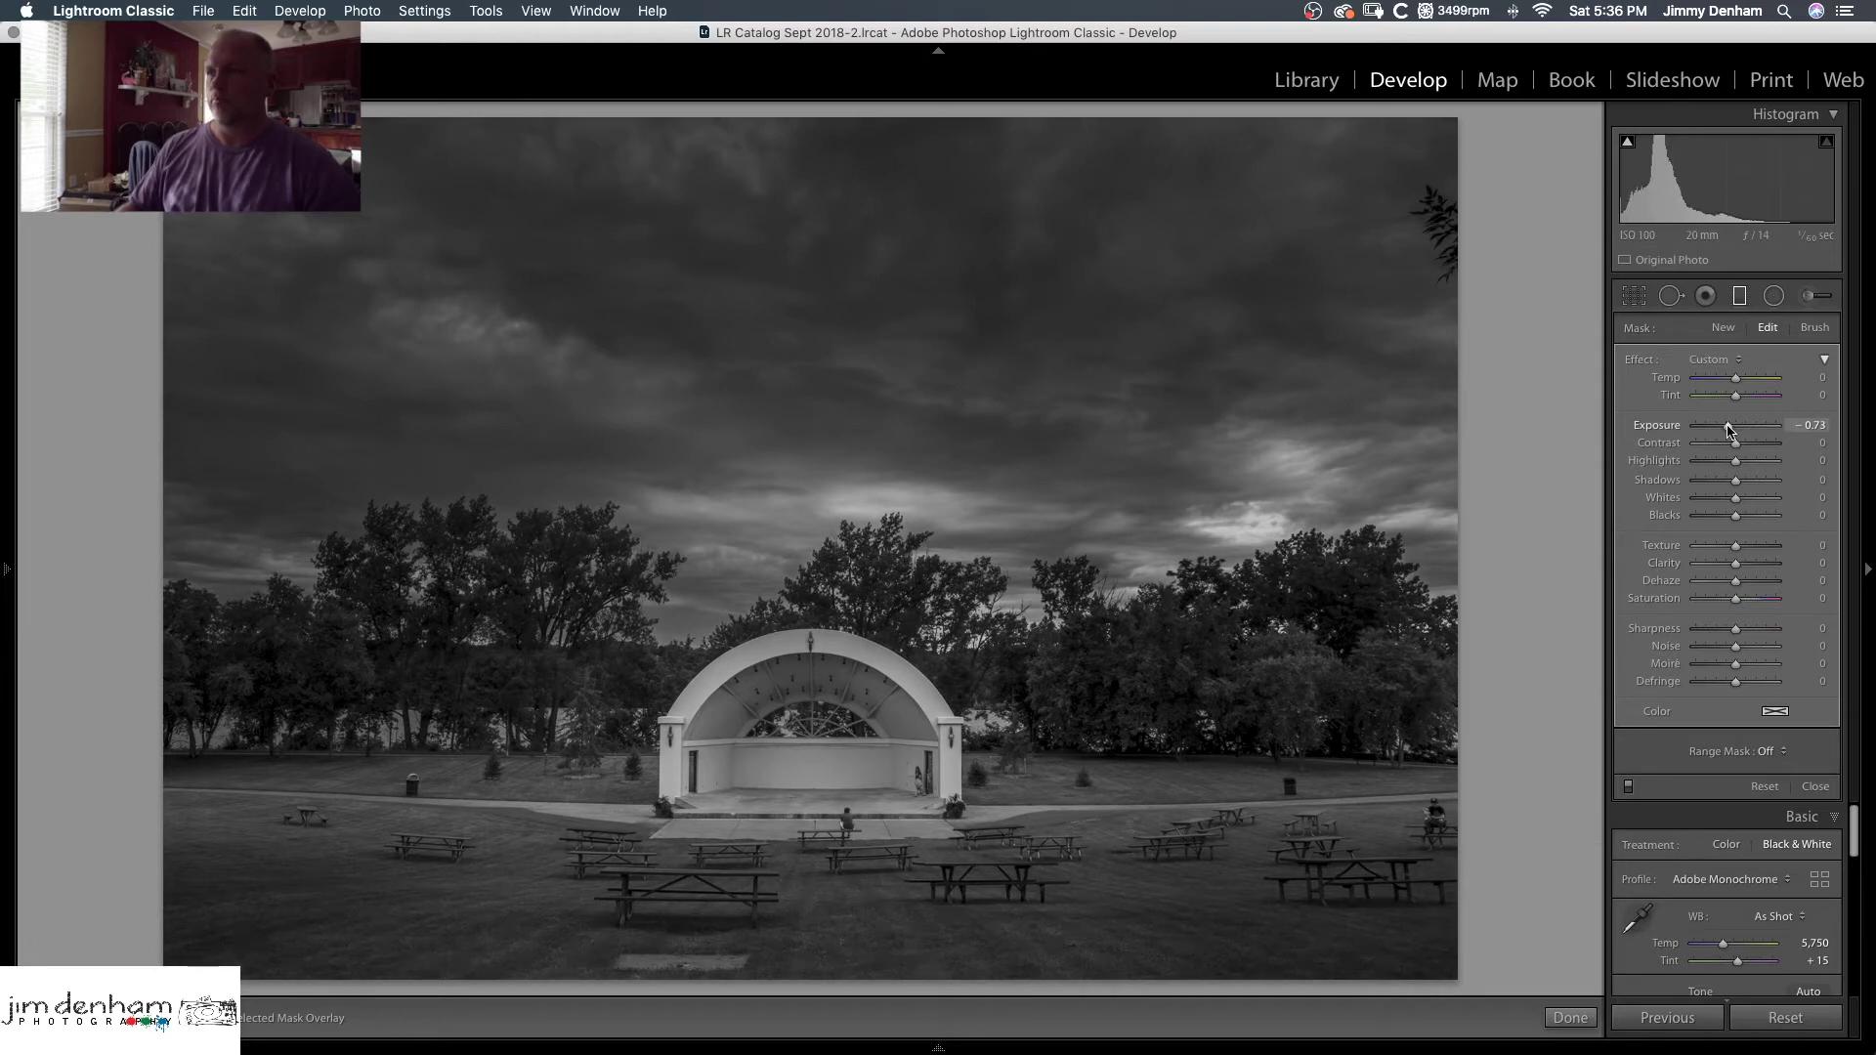
Set the foreground gradient's Exposure to −0.64, compare the photo with the graduated filters off and on, and close the filter
left_click_drag(1728, 430, 1729, 432)
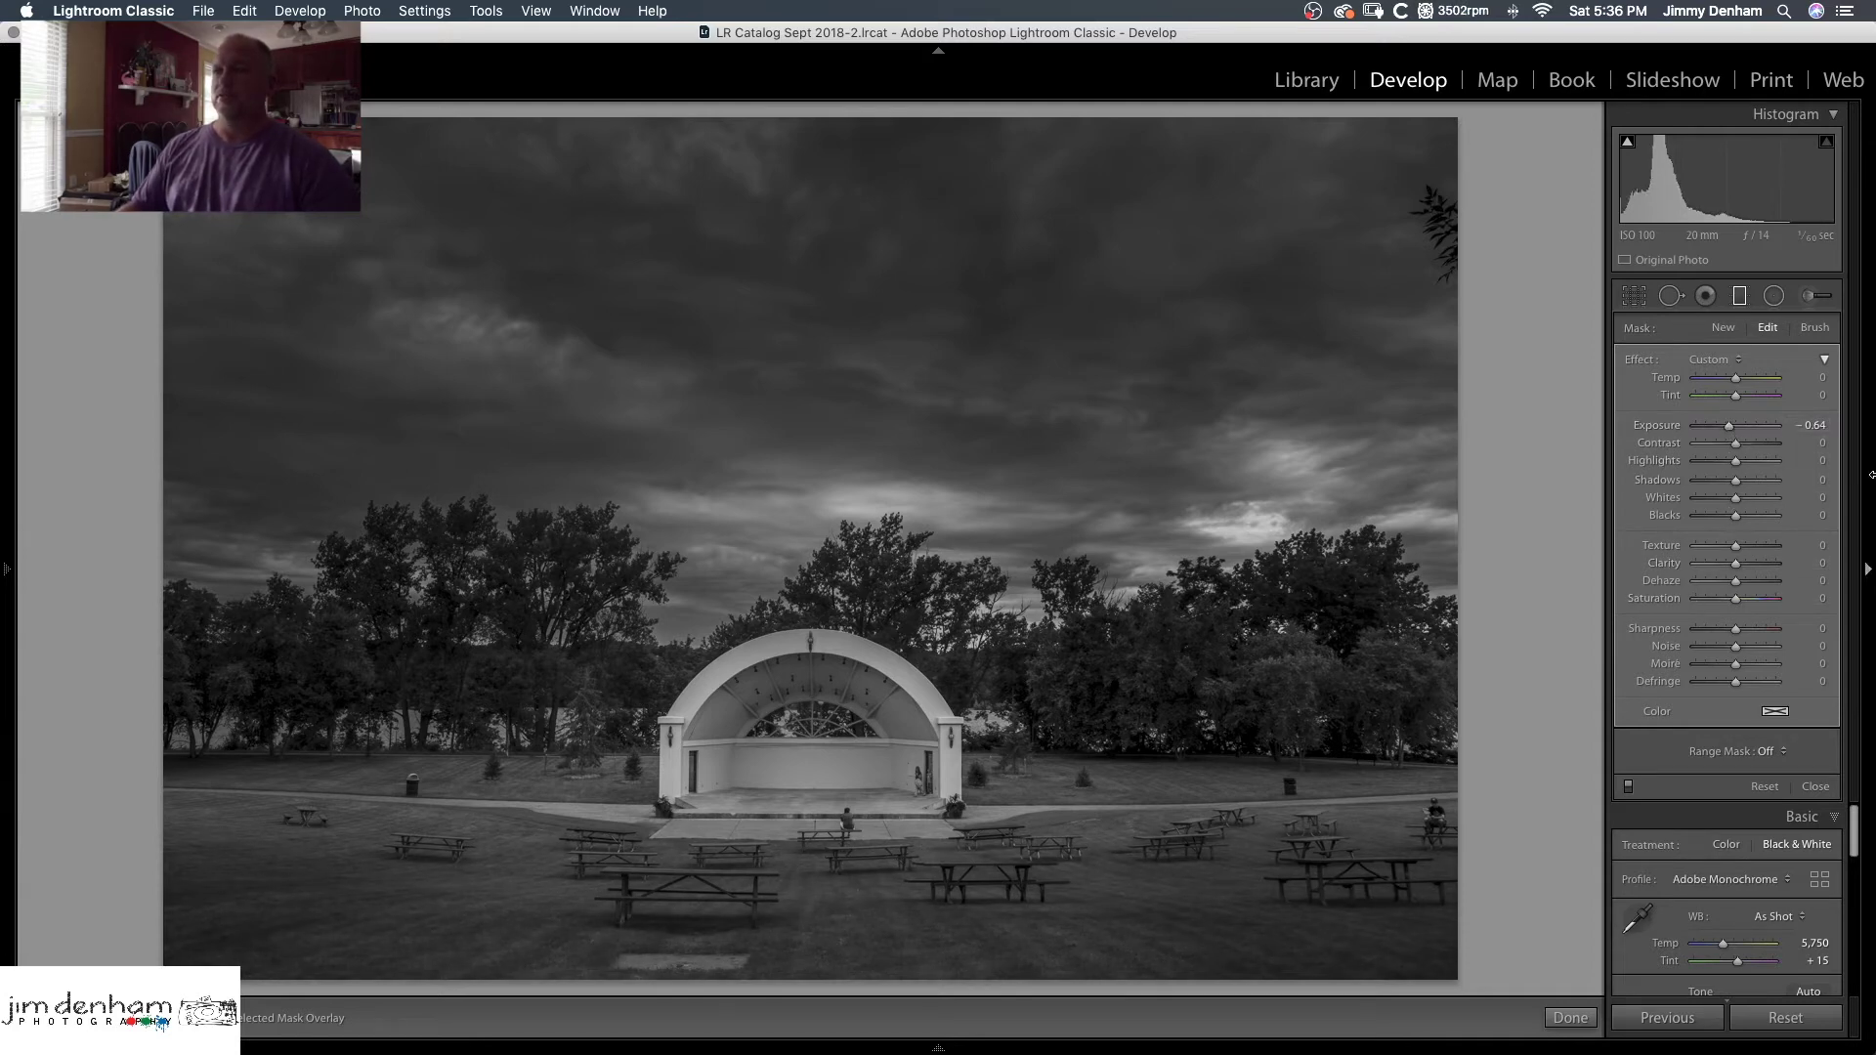
left_click(1628, 786)
left_click(1629, 786)
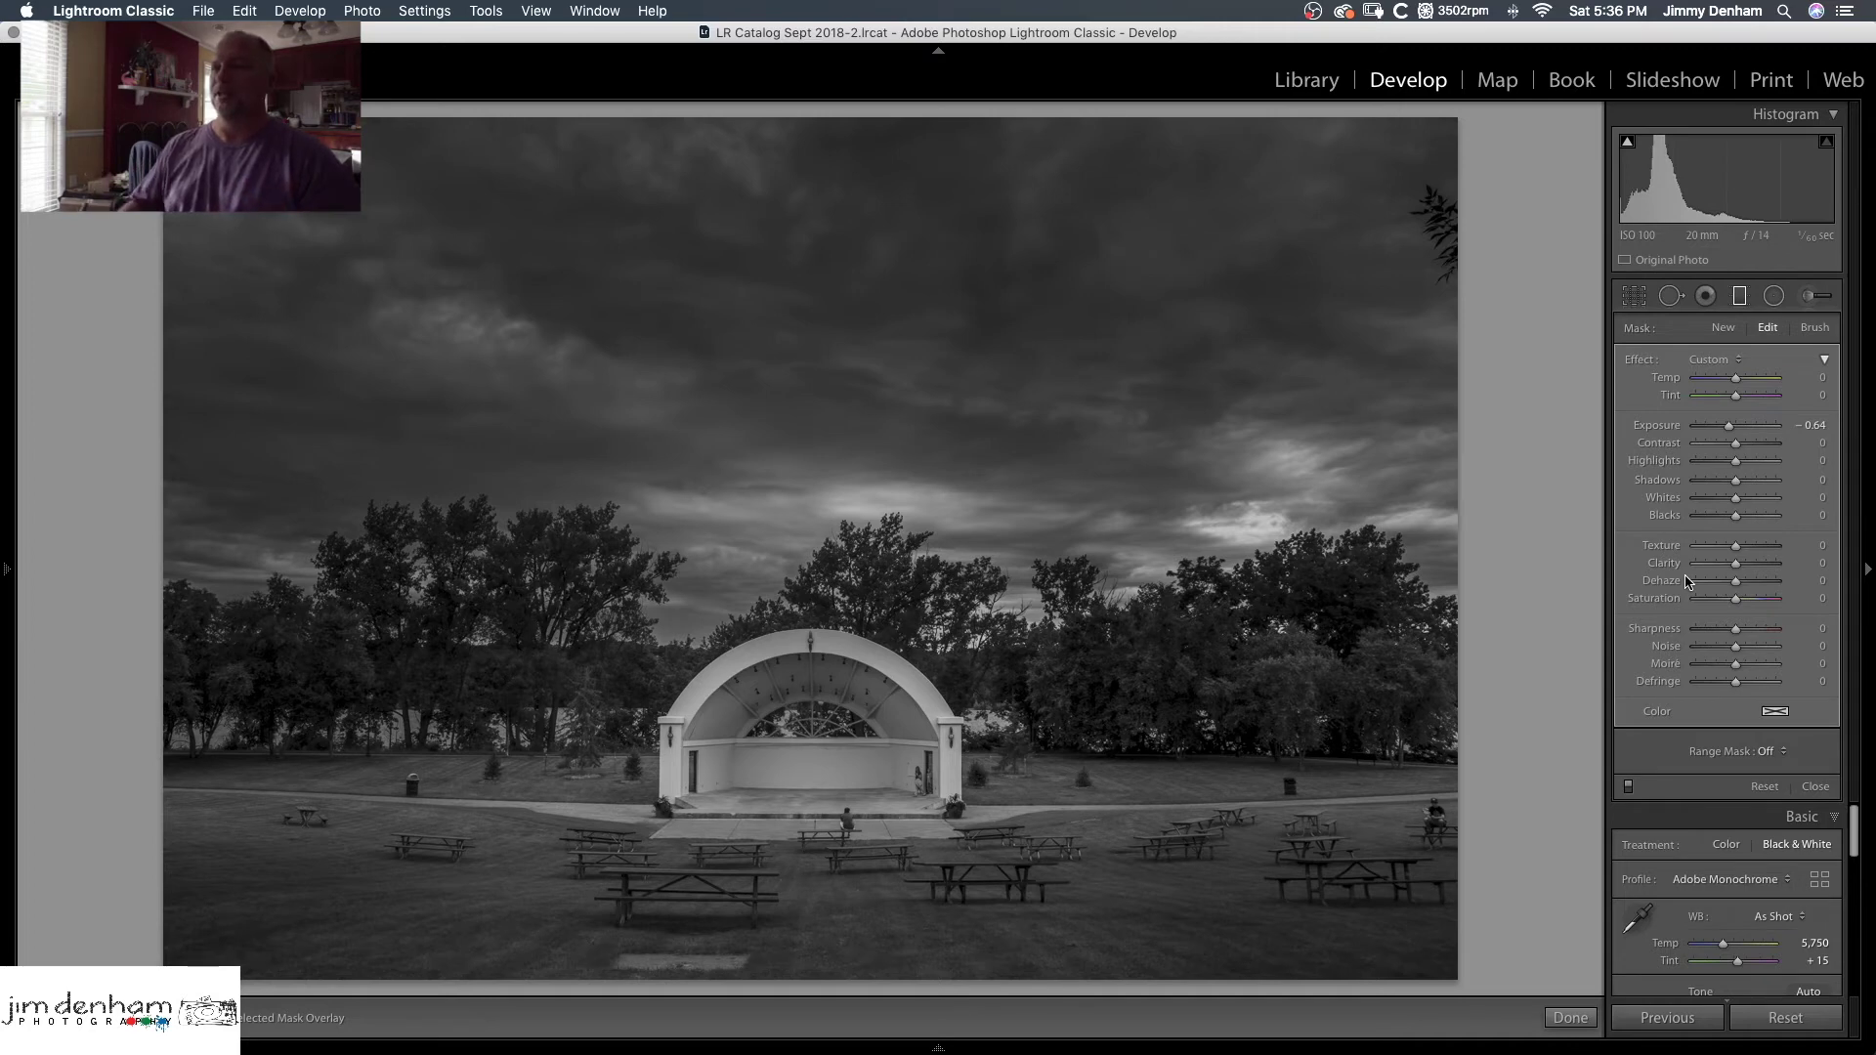
left_click(1742, 297)
Add an inverted radial filter with Feather 100 around the bandshell and center its ellipse on the structure
left_click(1774, 296)
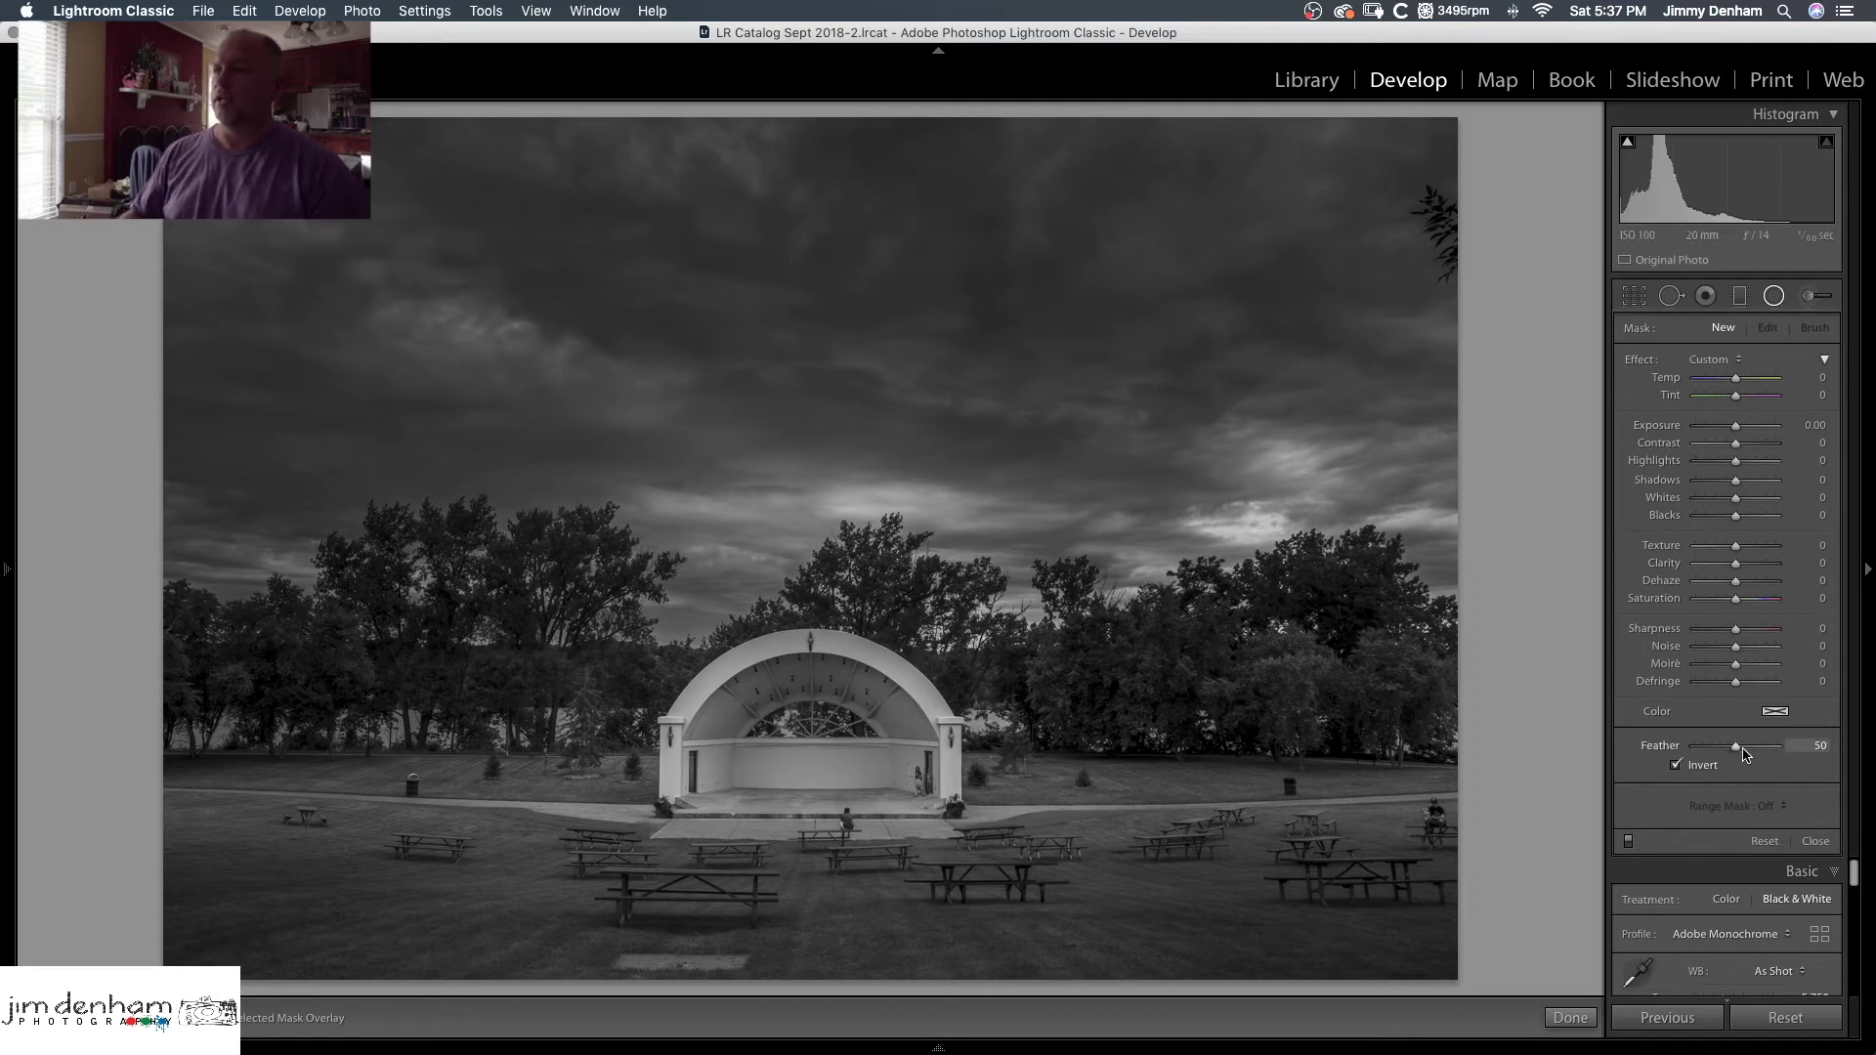
left_click_drag(1736, 750, 1781, 754)
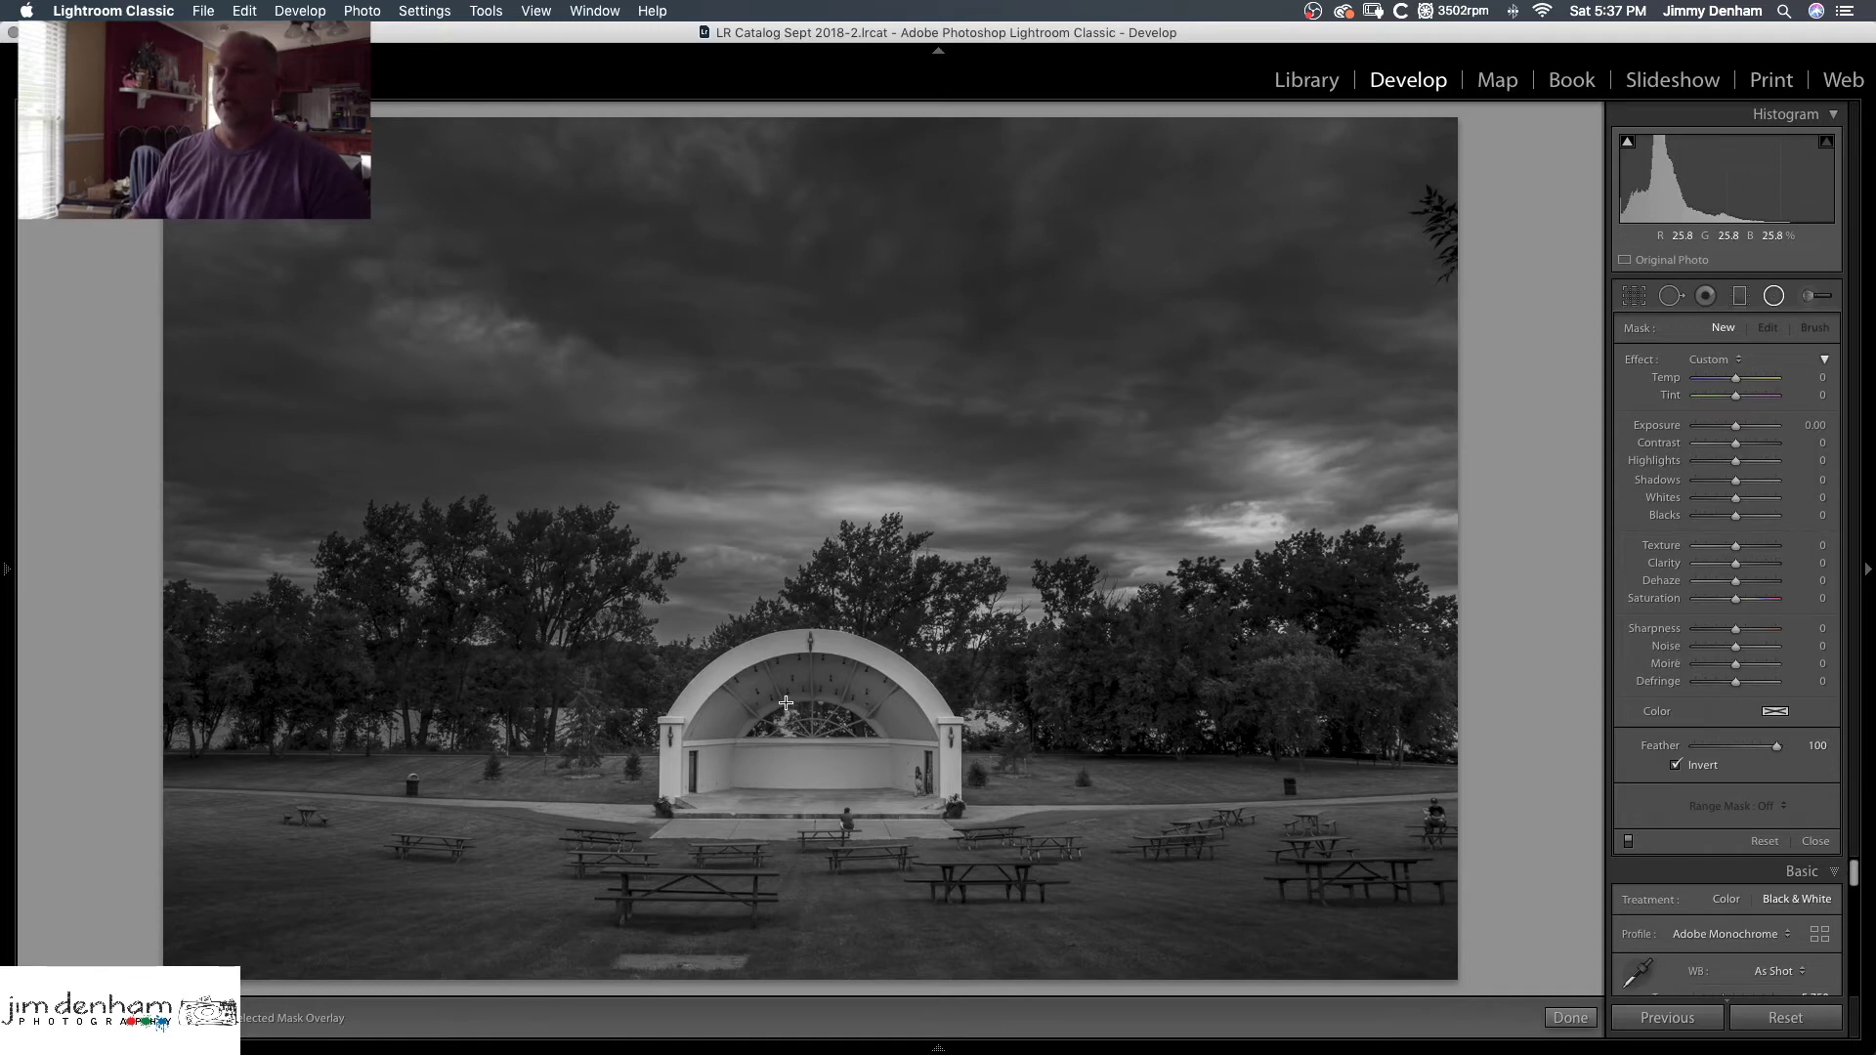
left_click_drag(786, 703, 1016, 836)
left_click_drag(786, 703, 806, 747)
left_click_drag(811, 617, 819, 616)
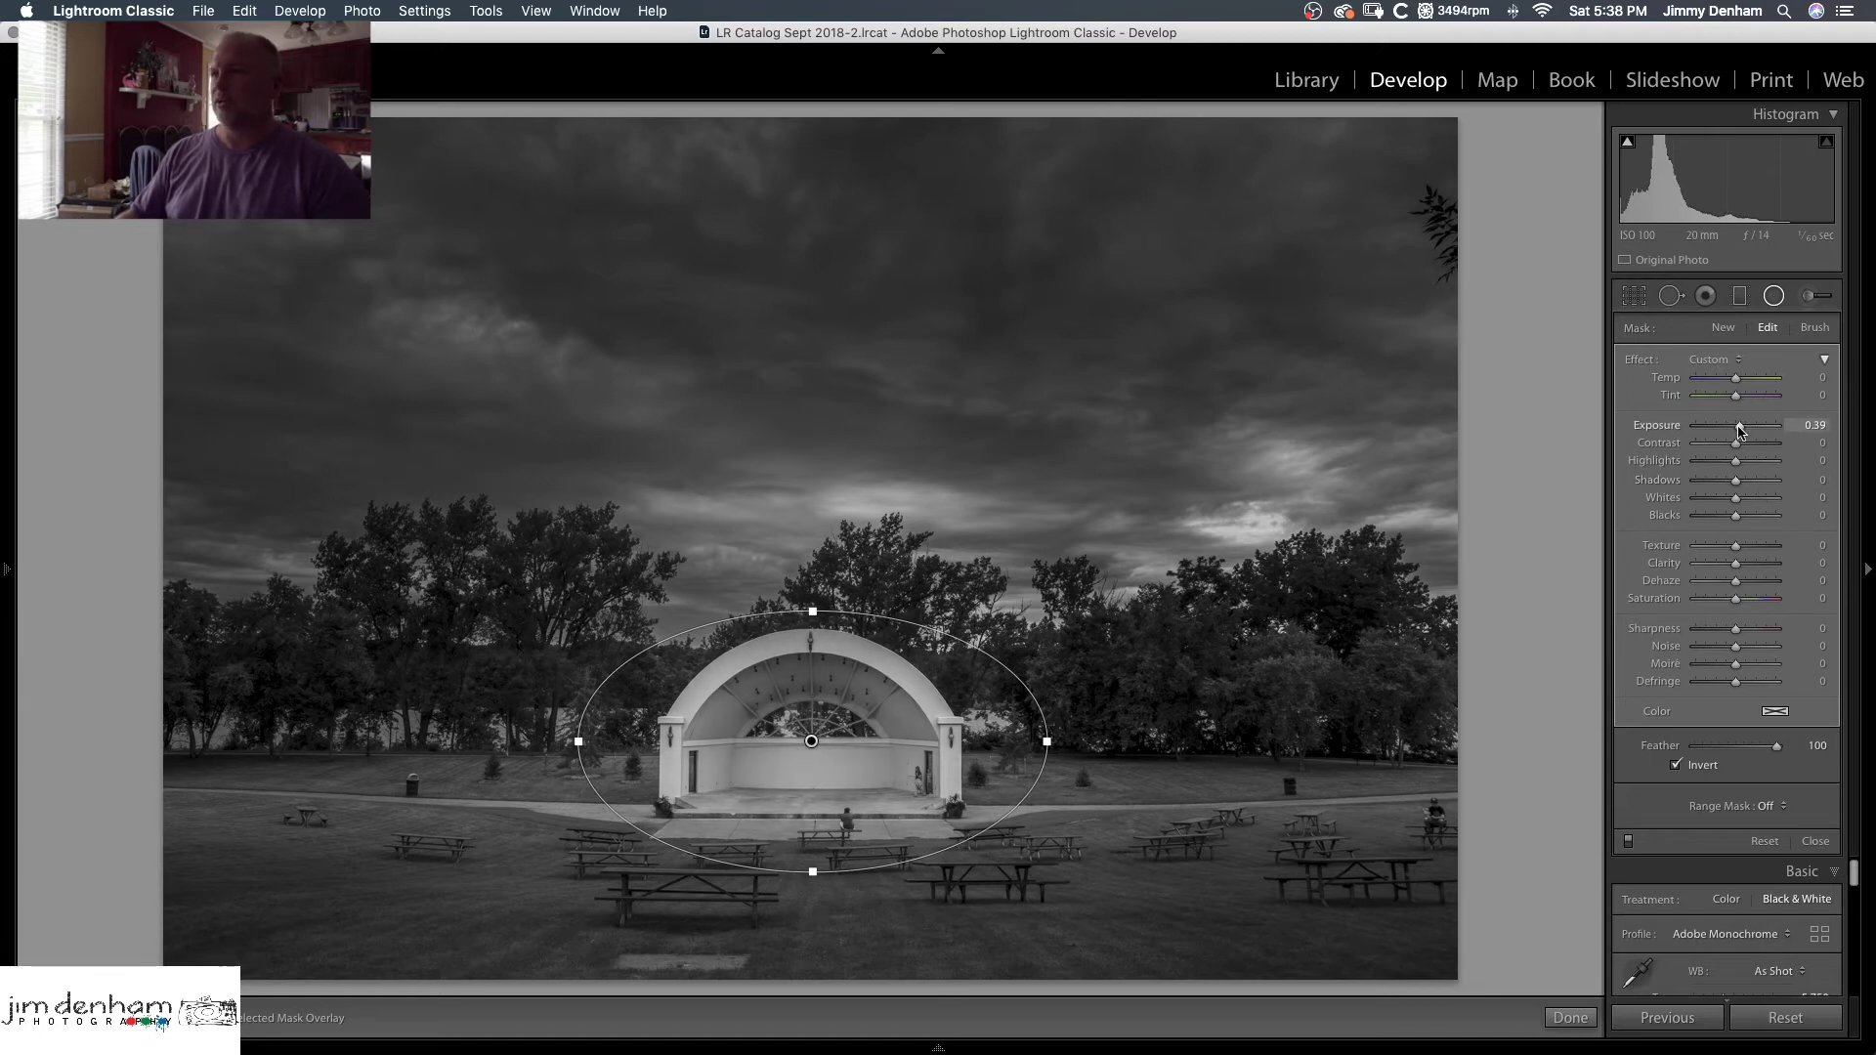
Set the bandshell radial filter to Exposure 0.28, Clarity 17 and Dehaze 7, comparing the photo with the filter off and on
left_click_drag(1740, 430, 1738, 430)
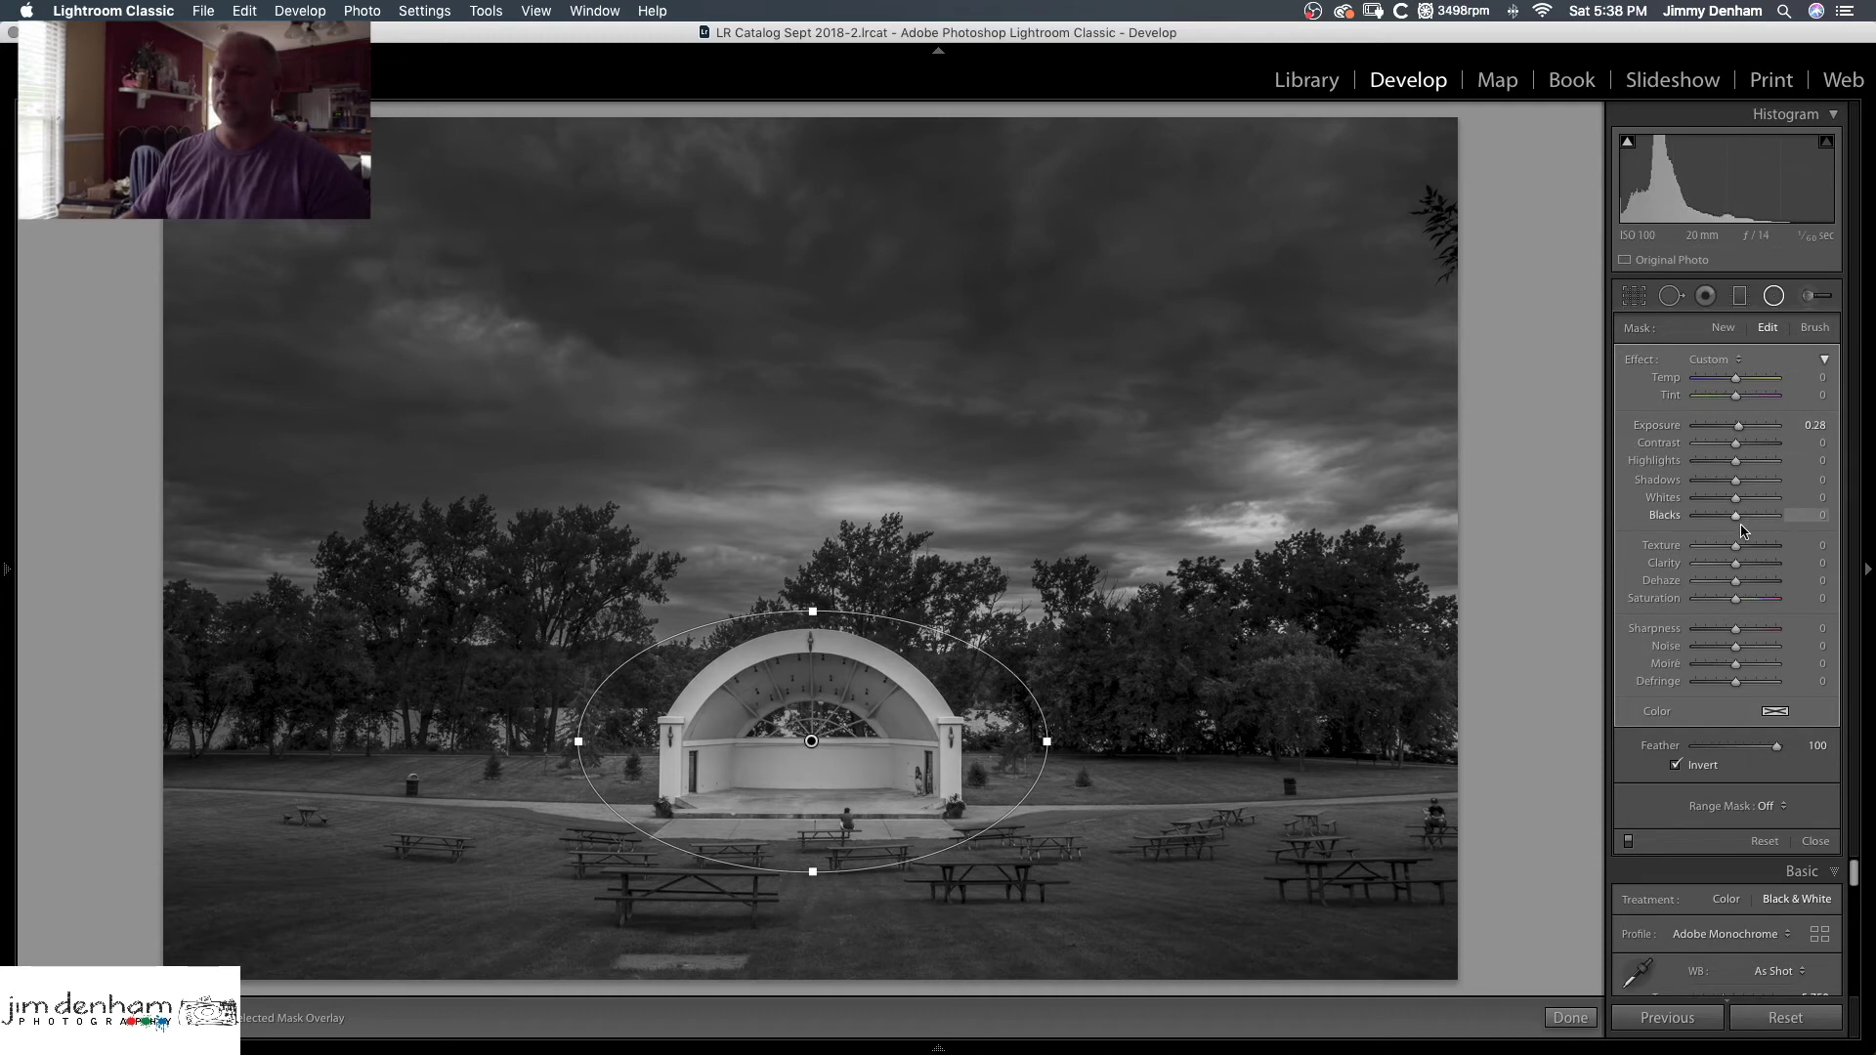
left_click(1627, 841)
left_click(1628, 841)
left_click_drag(1735, 572, 1738, 568)
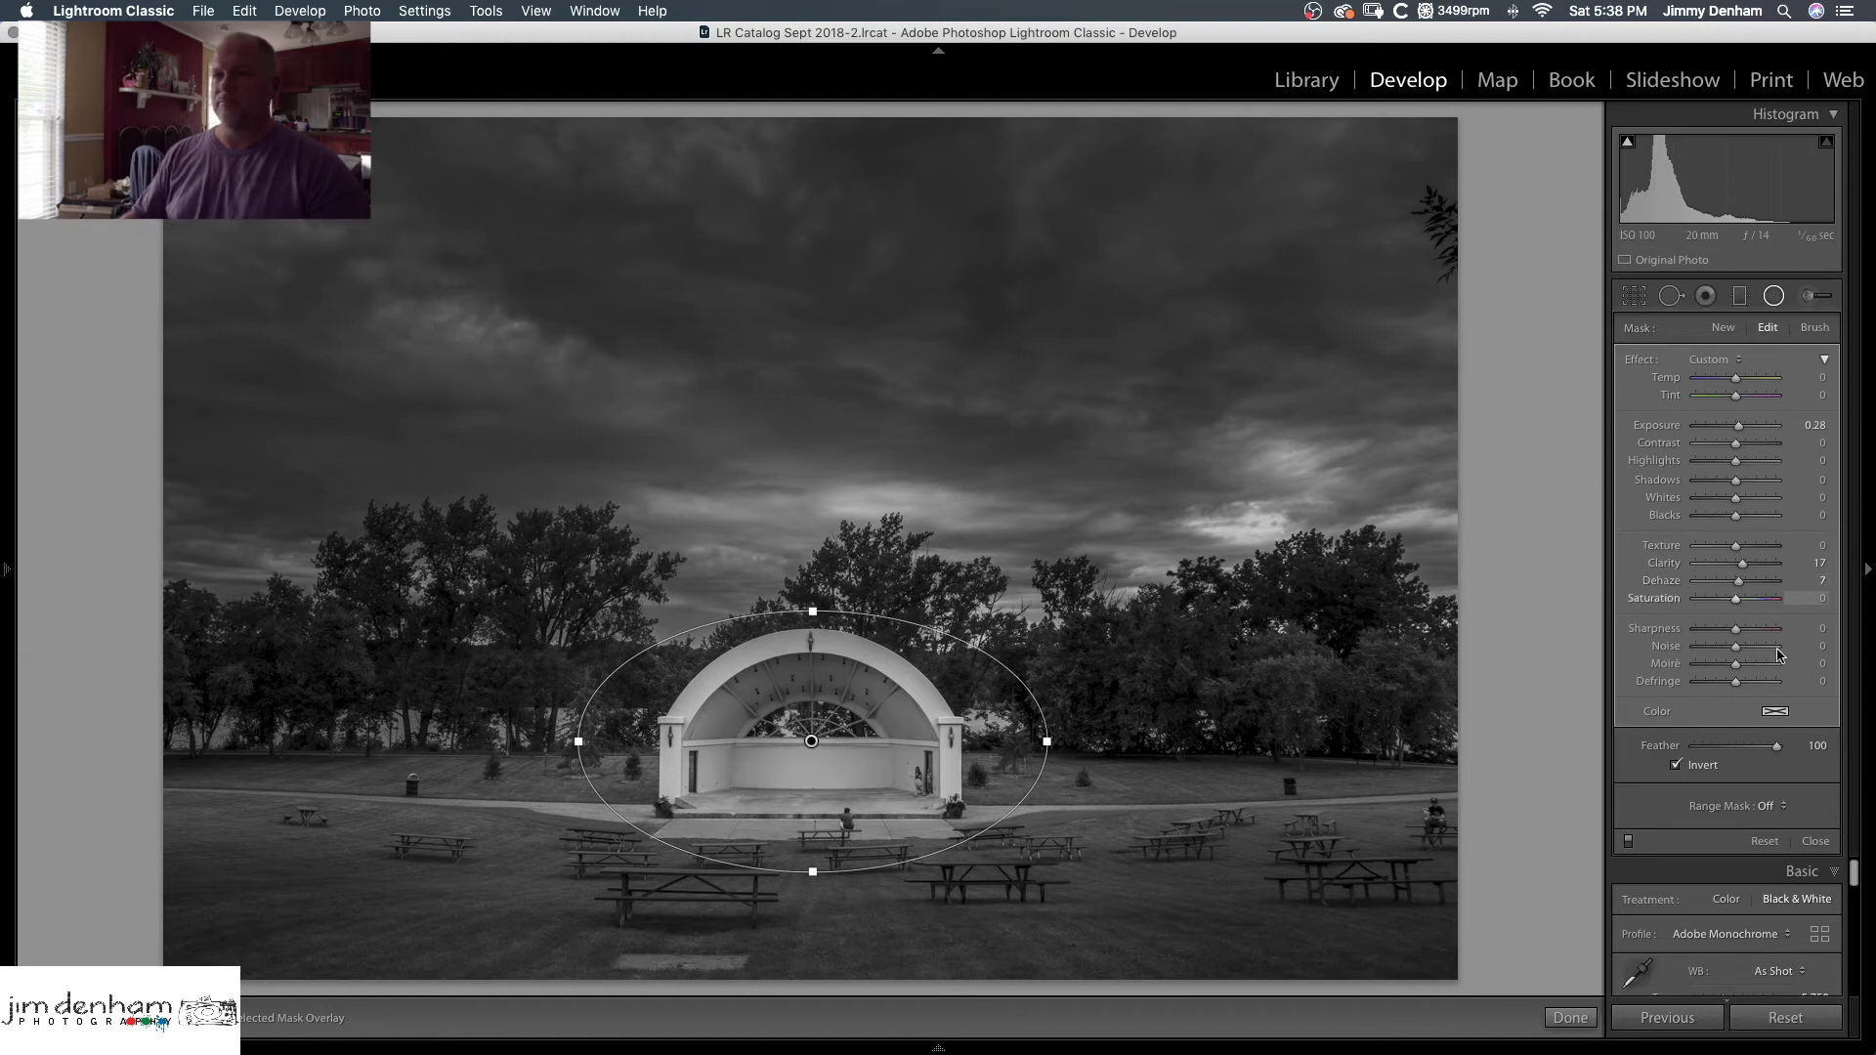
left_click(1773, 297)
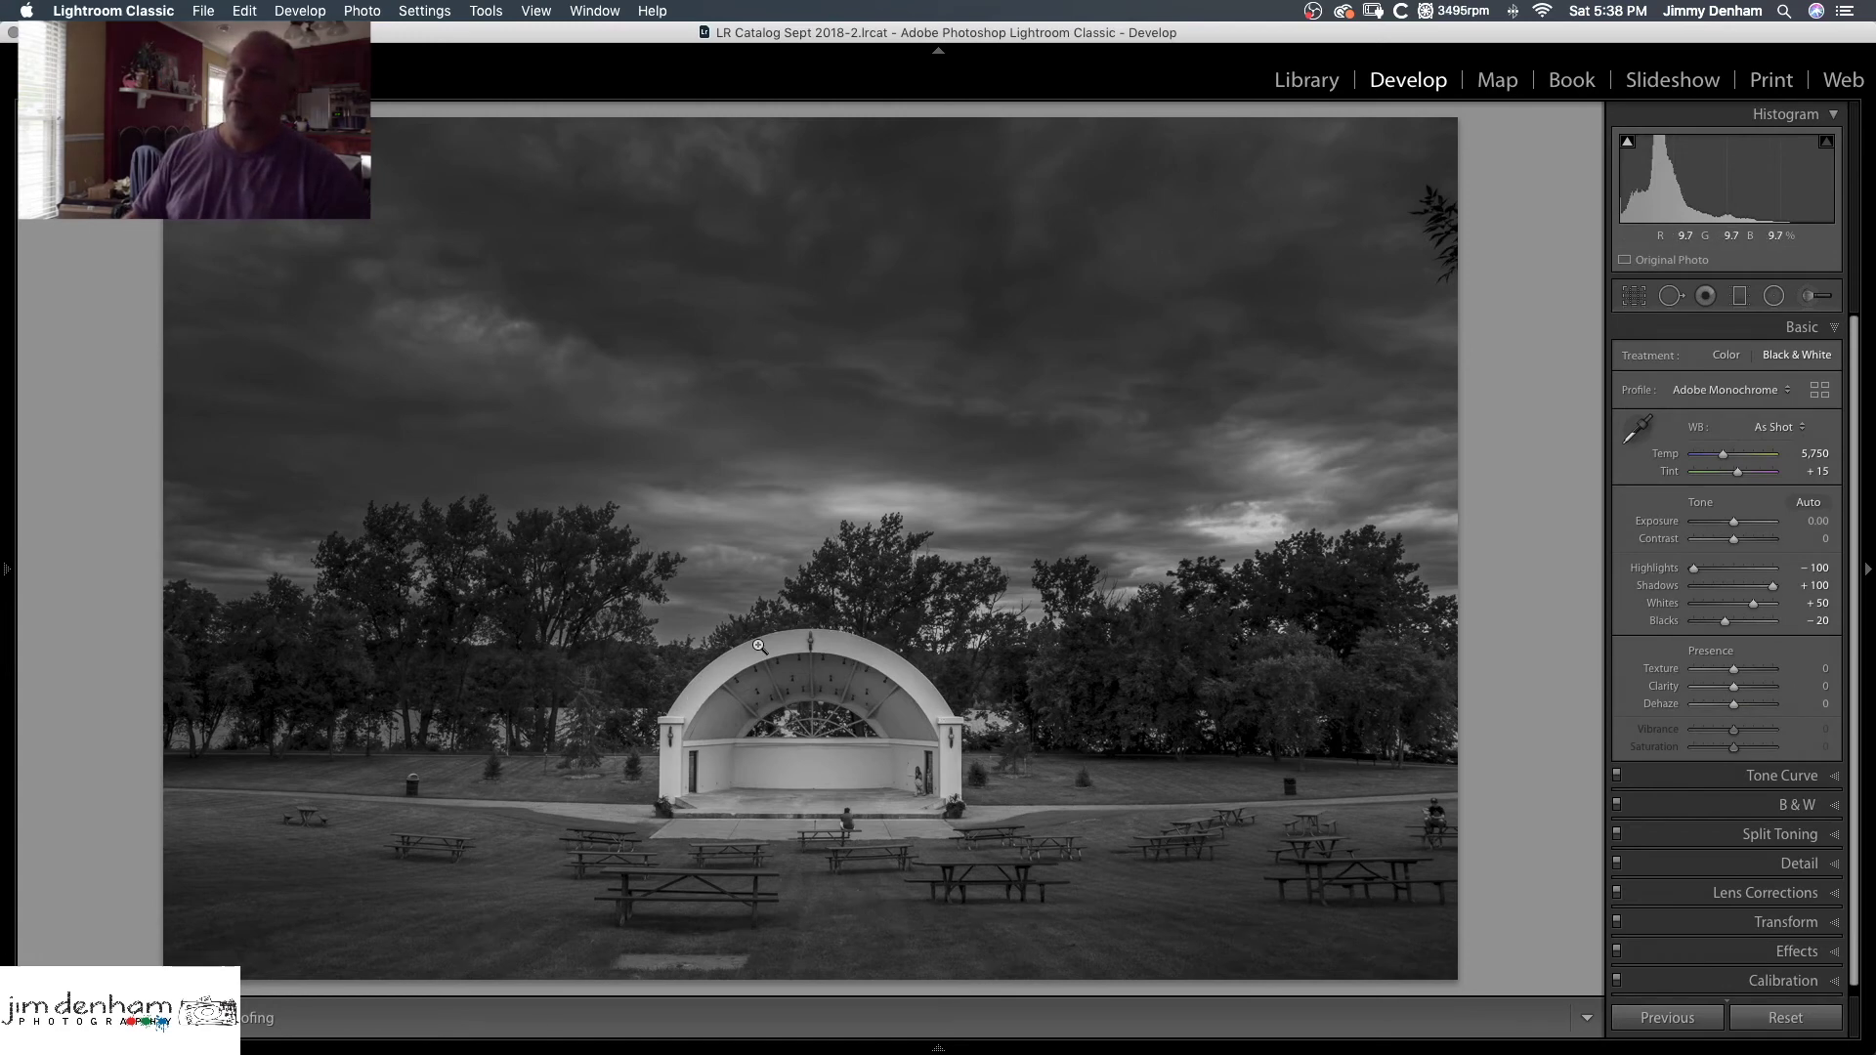
Brighten the bandshell's pale arch with an adjustment brush using the Brixton Dodge + effect and compare the photo with its unedited version
left_click(1813, 296)
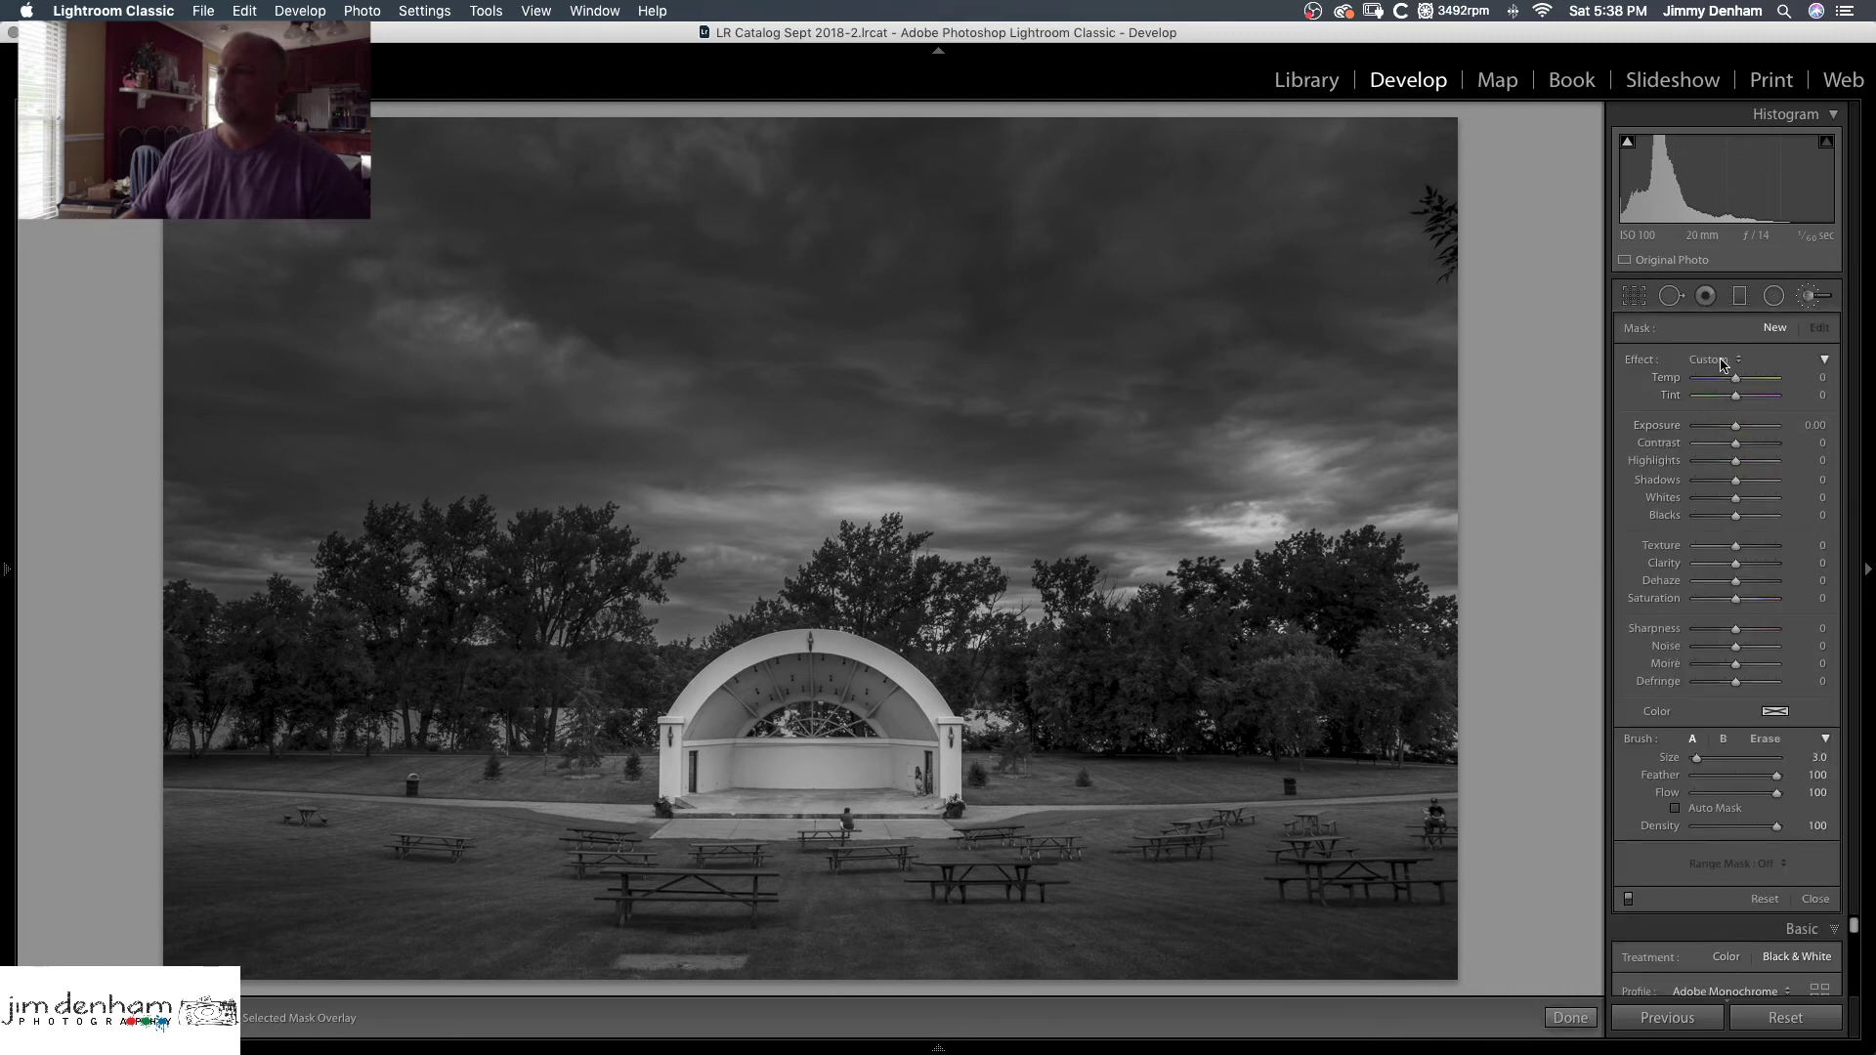
left_click(1723, 361)
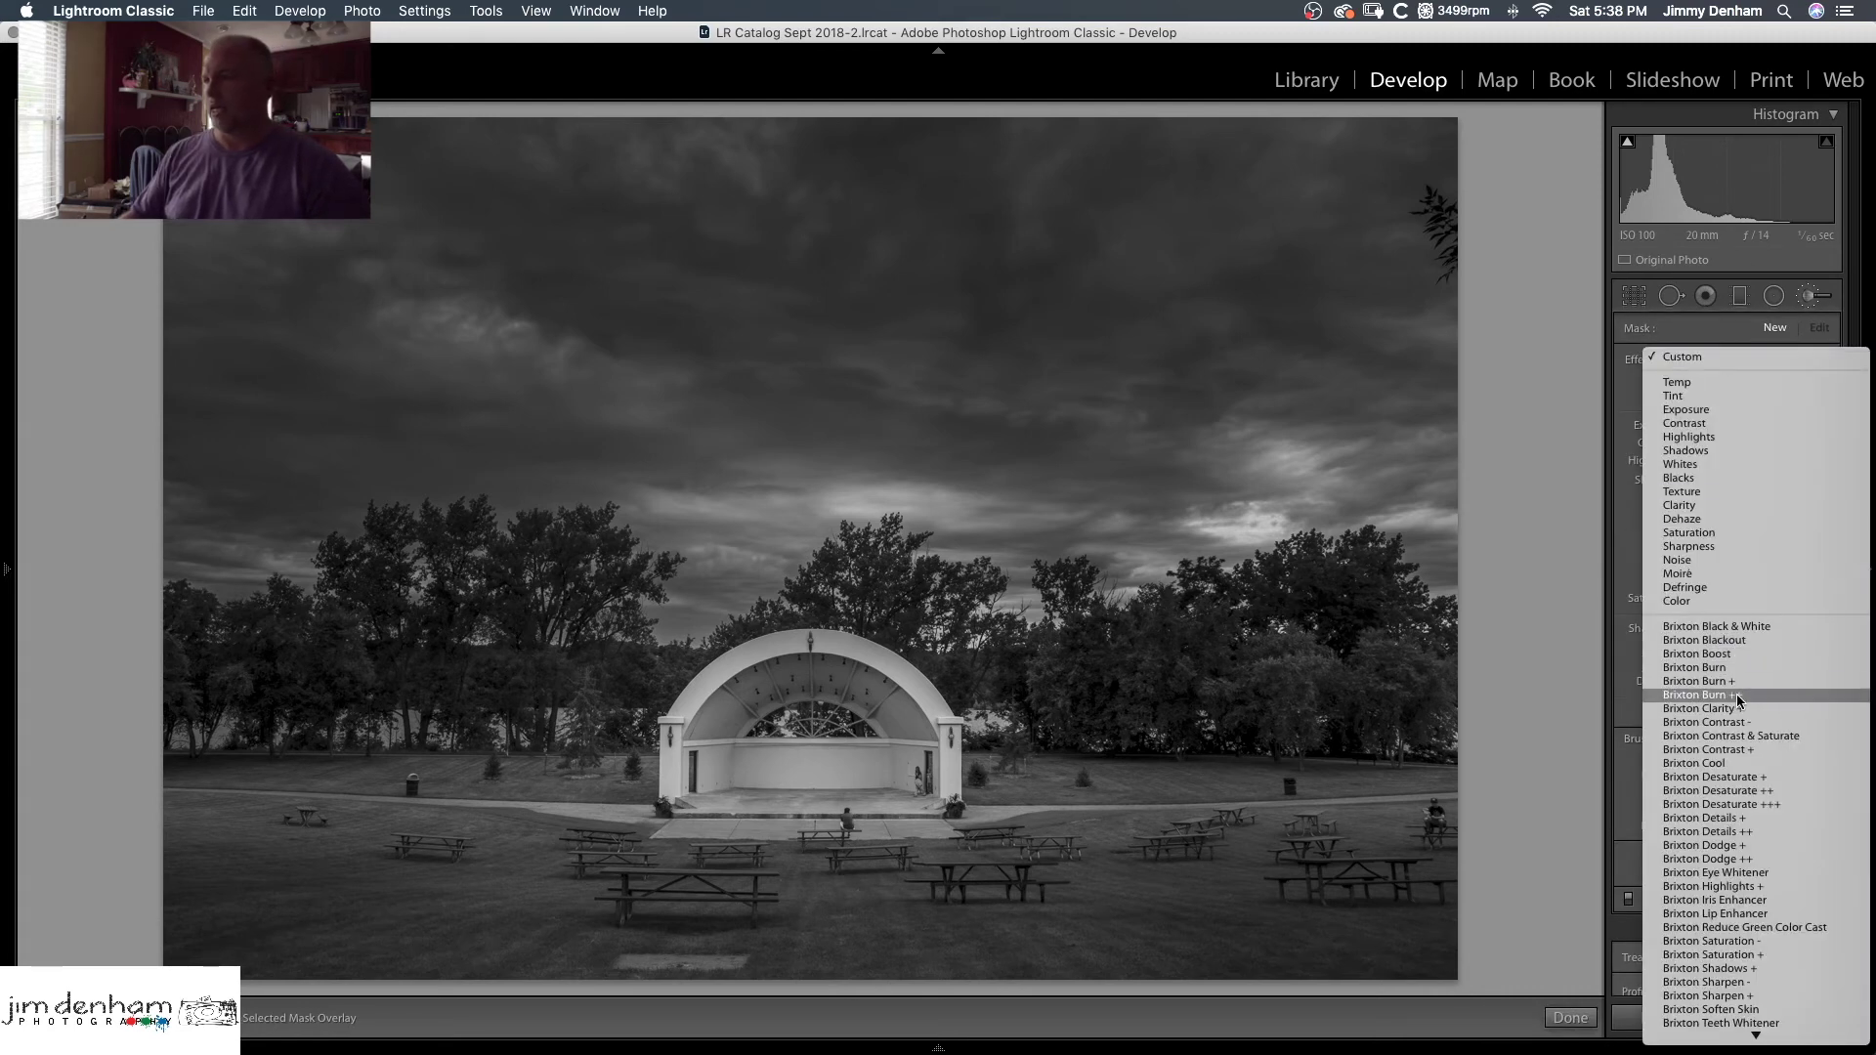
left_click(1733, 846)
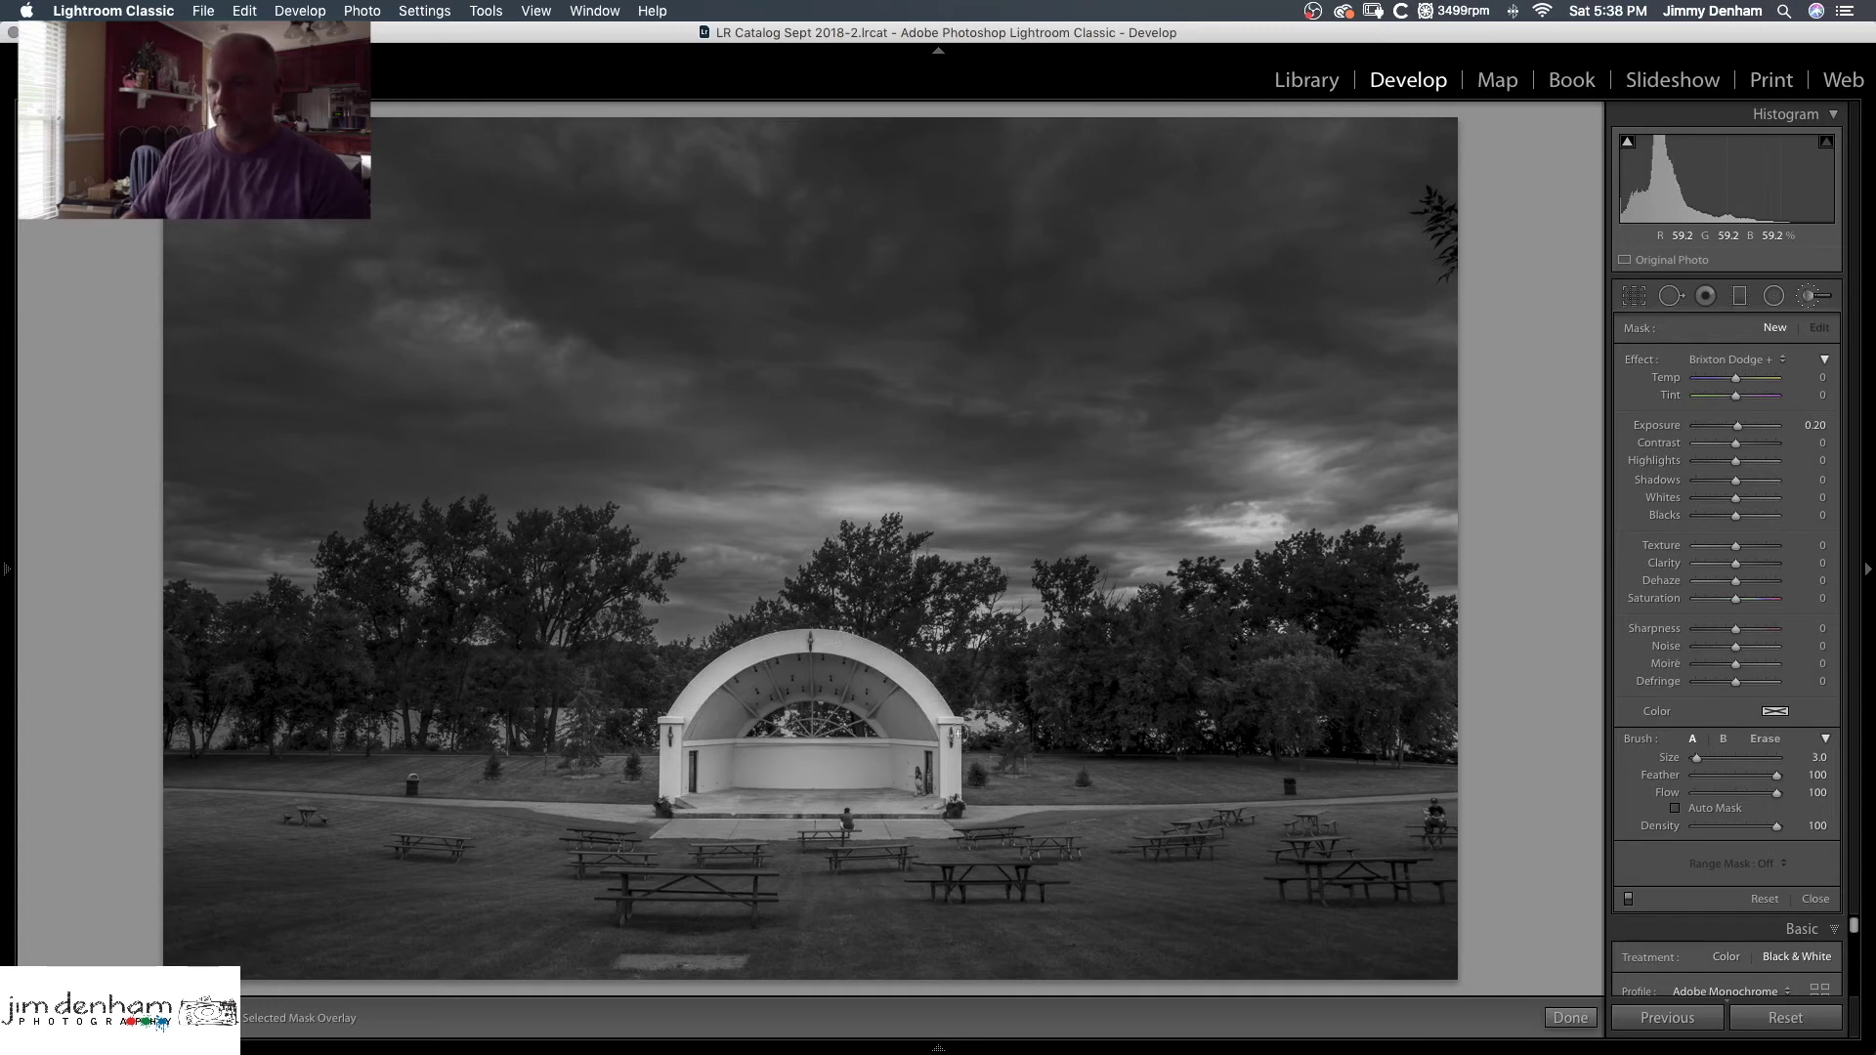
left_click_drag(650, 751, 672, 784)
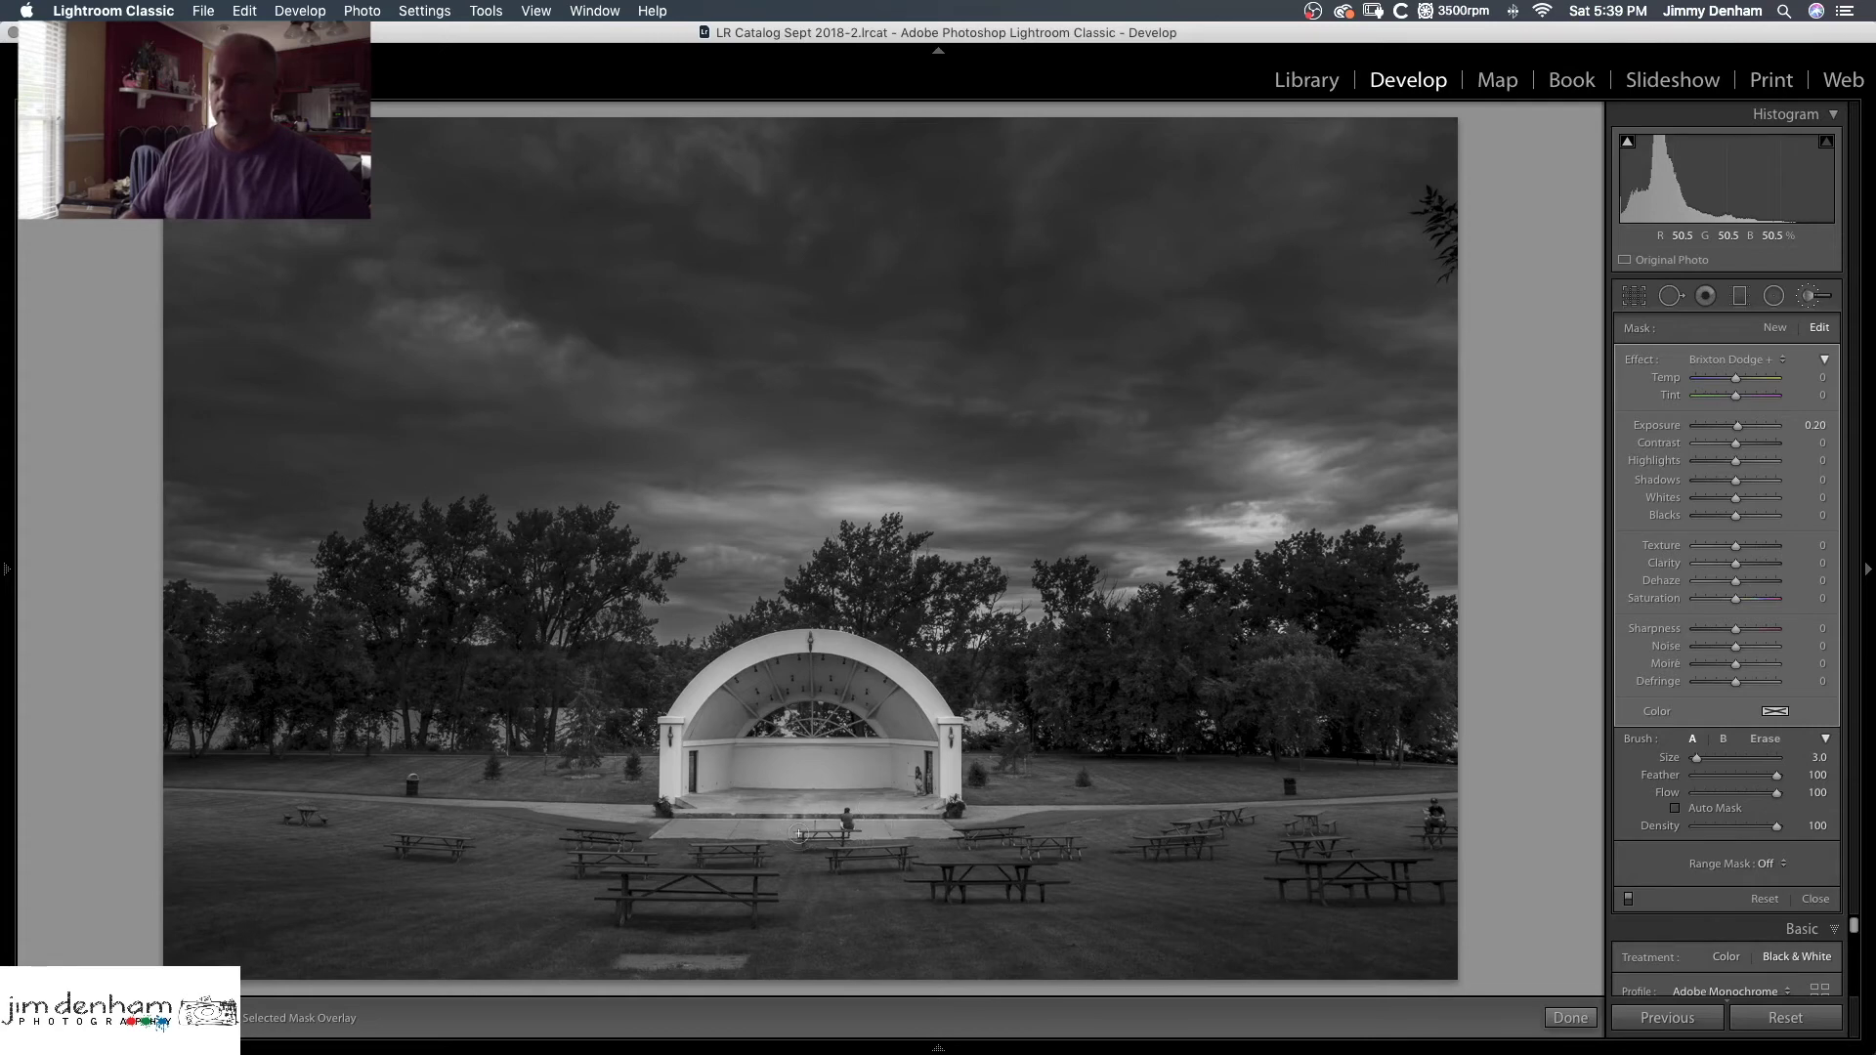
left_click(1809, 295)
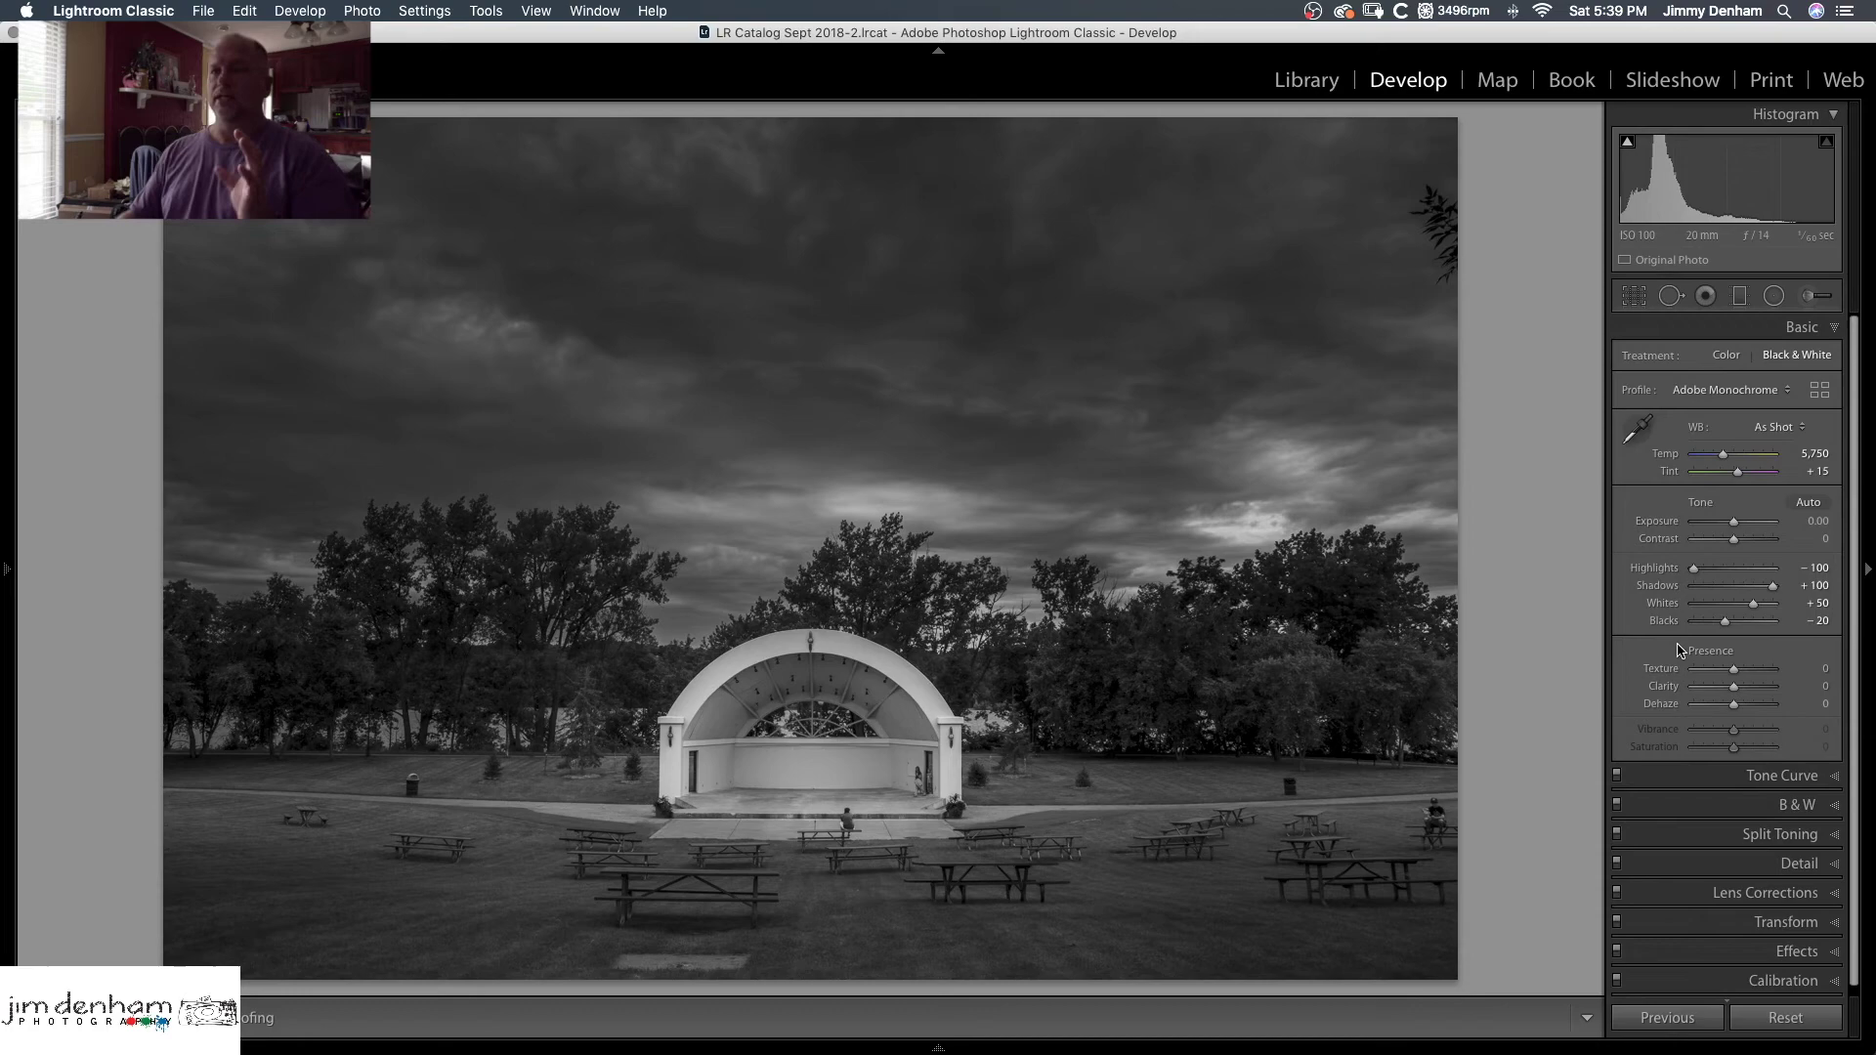
key("backslash")
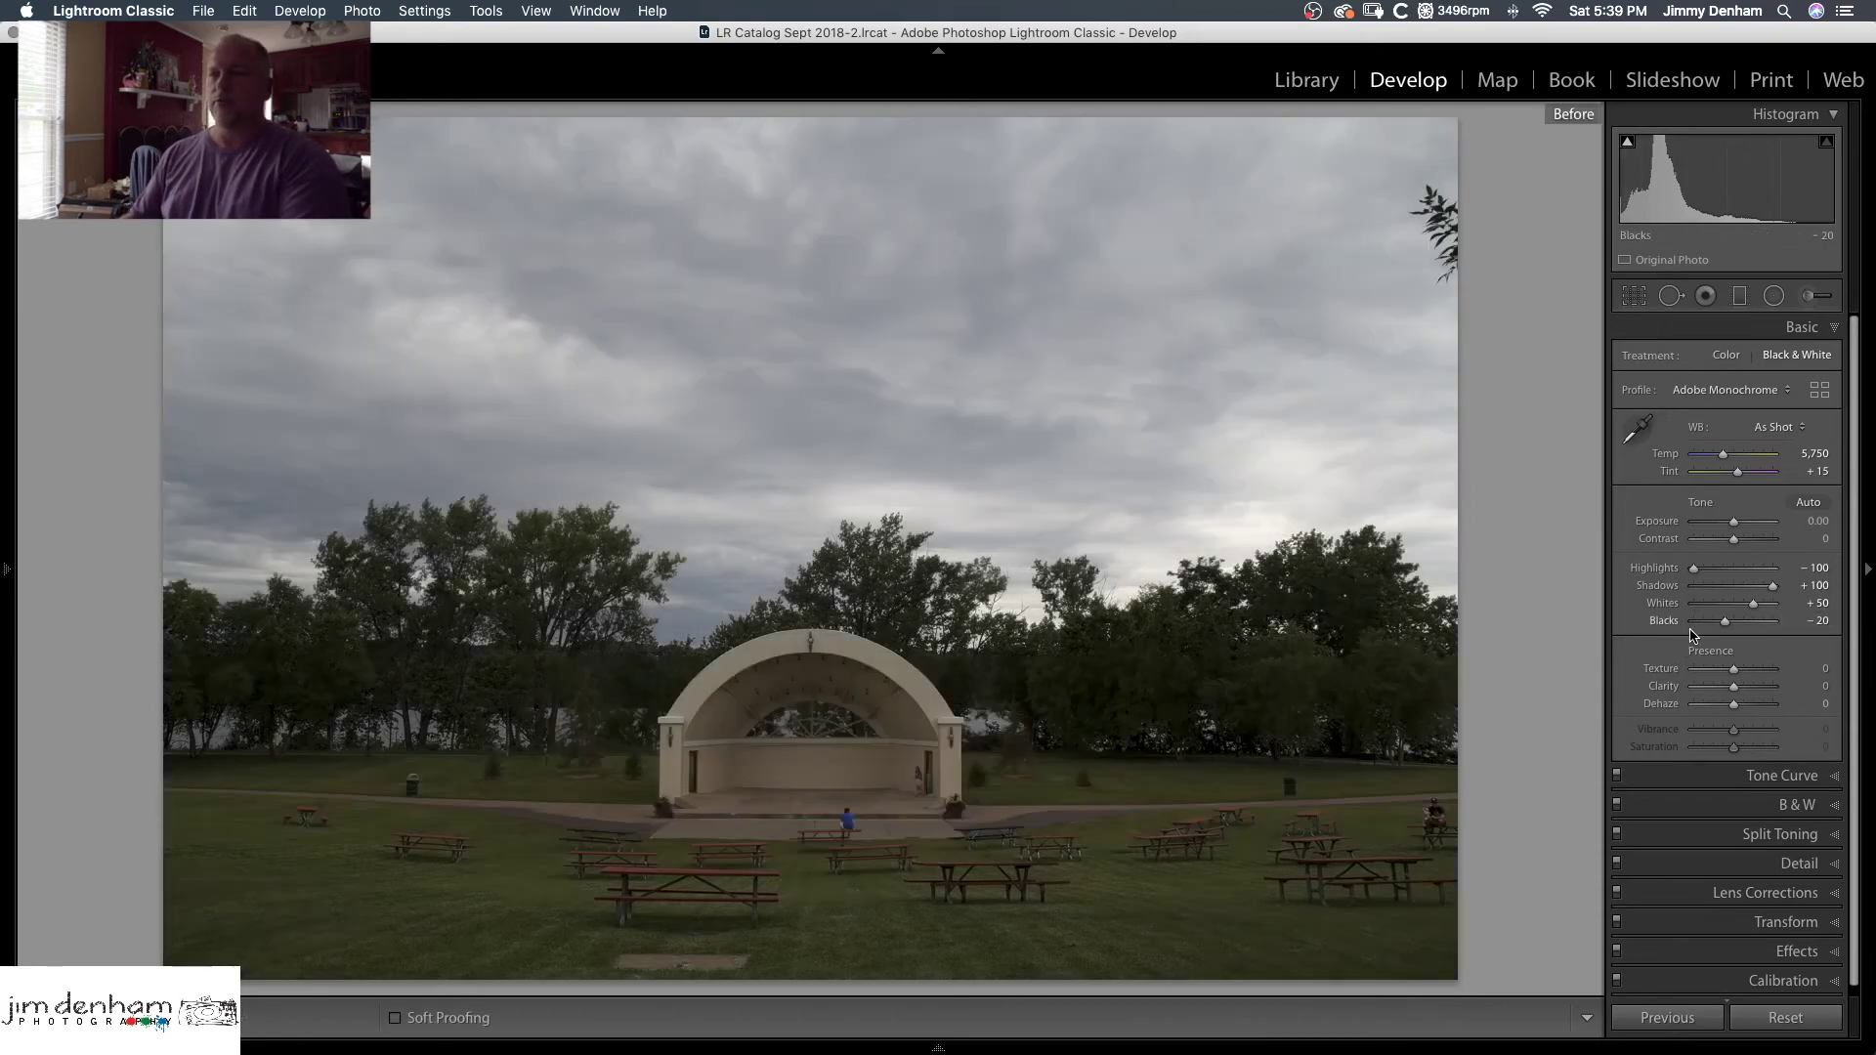
key("backslash")
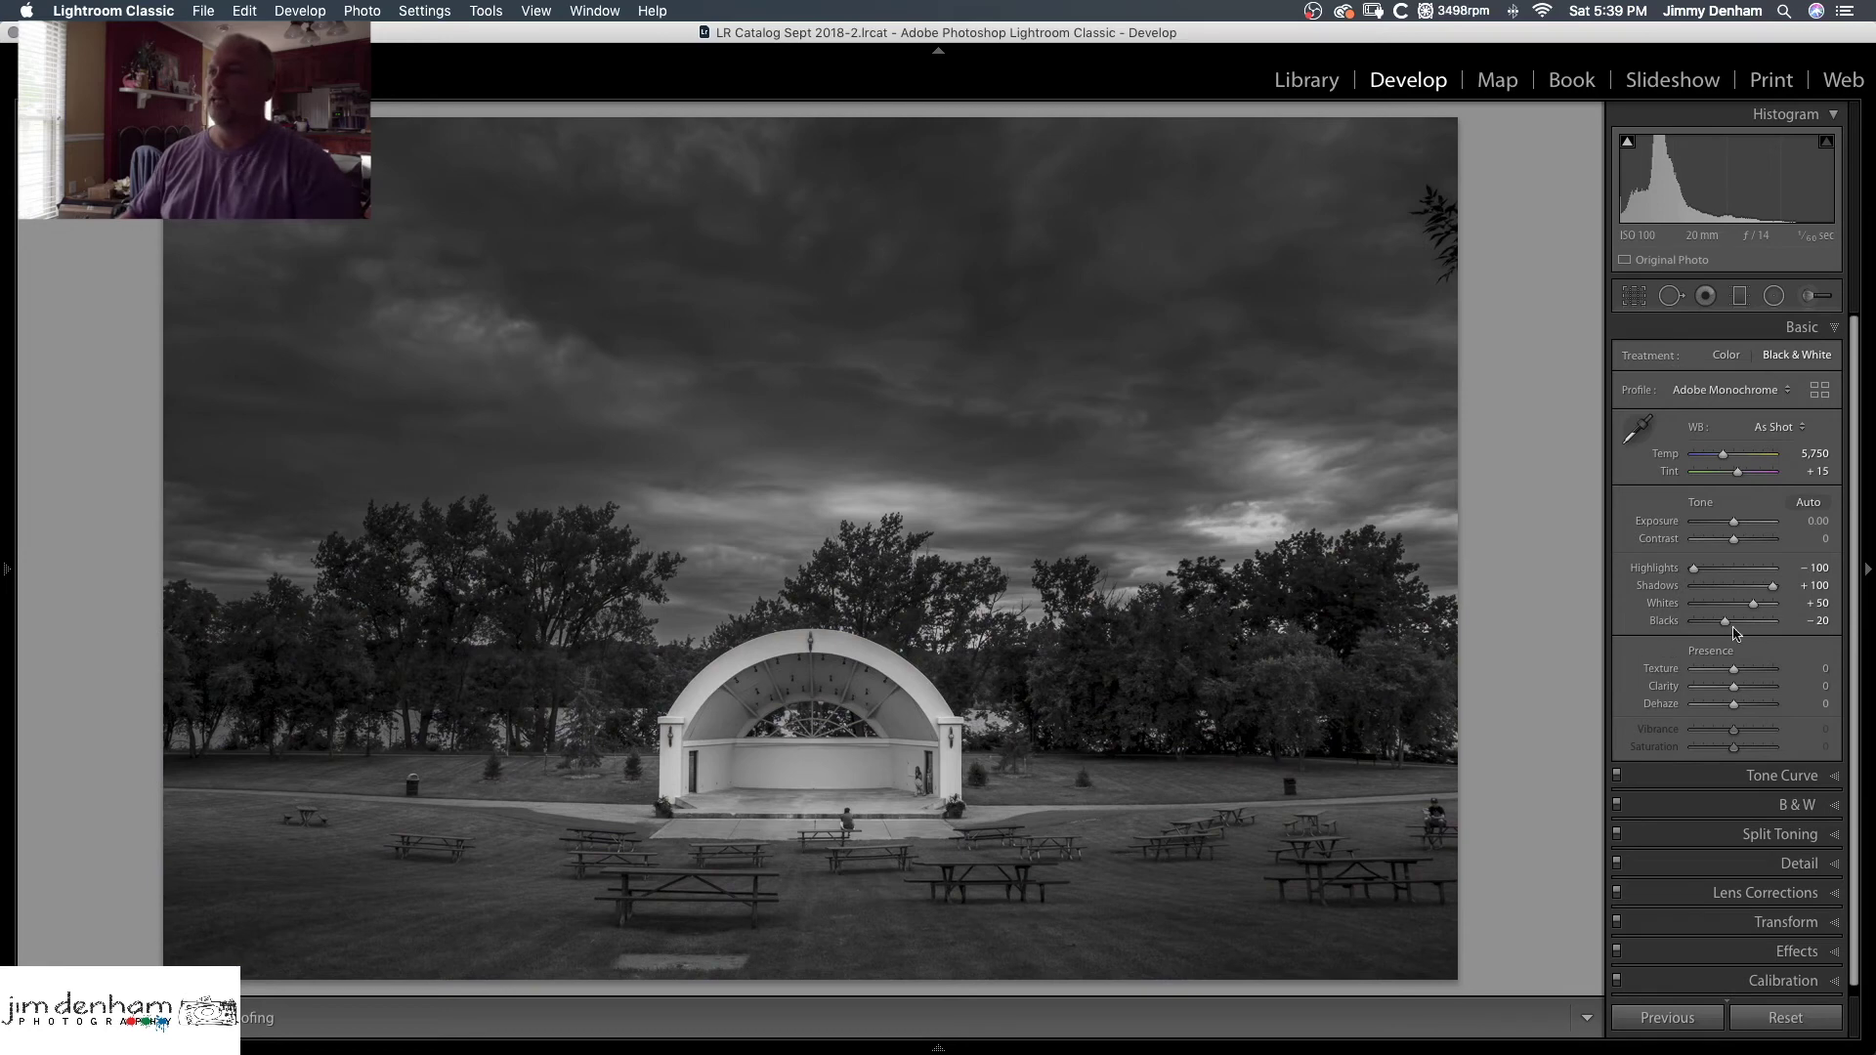
Set the photo's Texture to +17, Clarity to +11 and Dehaze to +2
left_click_drag(1733, 672, 1735, 674)
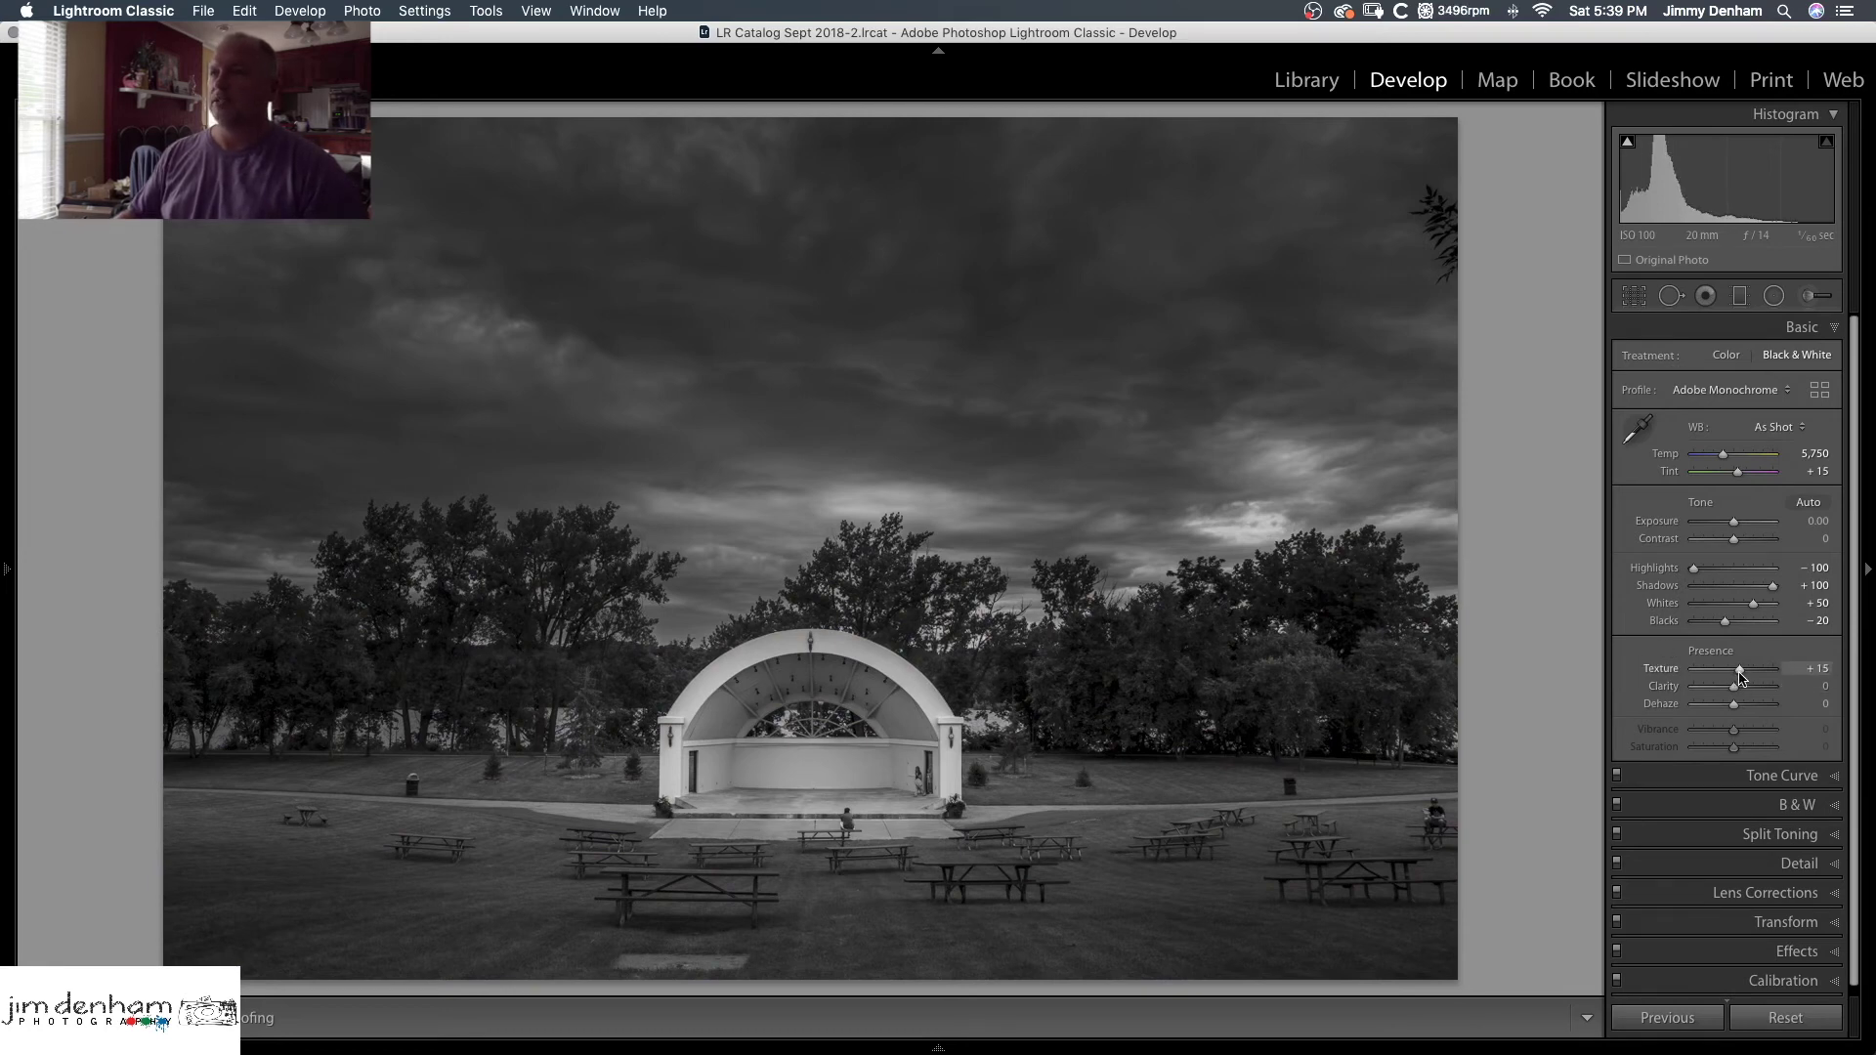
left_click_drag(1741, 676, 1742, 676)
left_click_drag(1733, 687, 1736, 687)
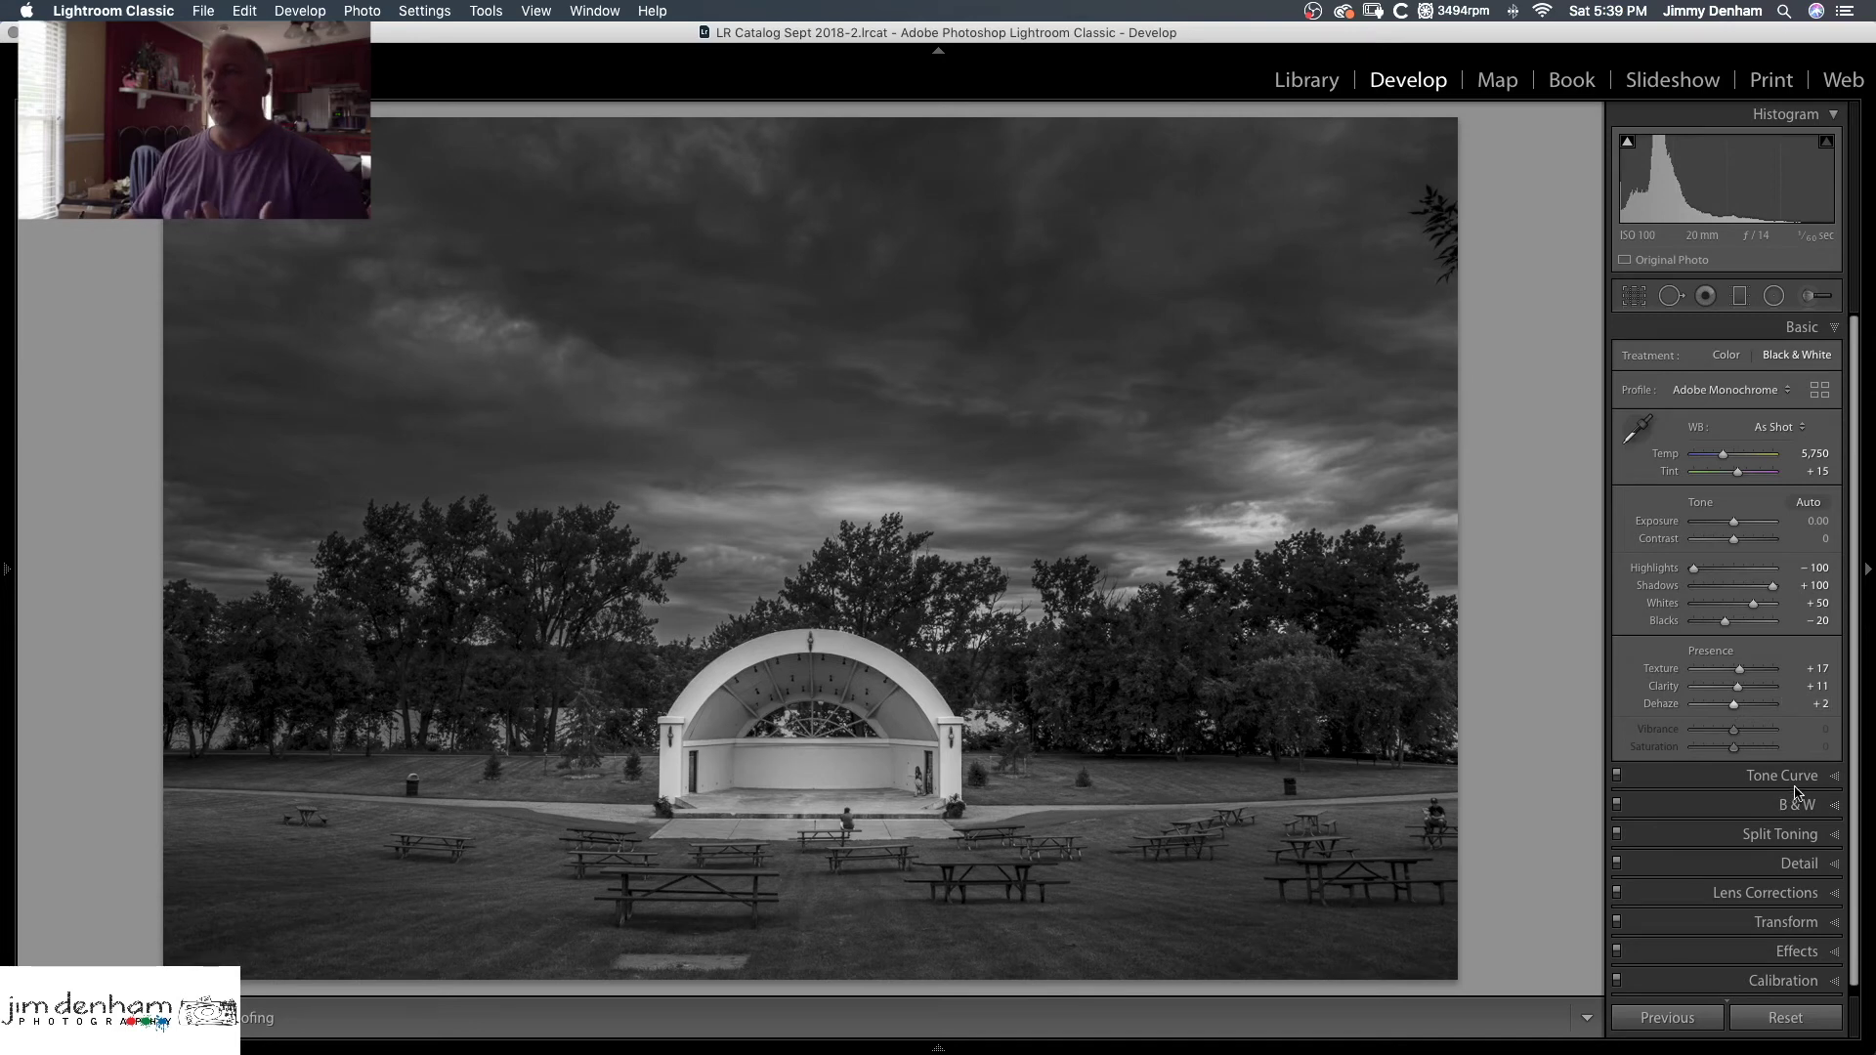
Sharpen the photo with Amount 49, Radius 1.3, Detail 32 and Masking 99
left_click(1833, 865)
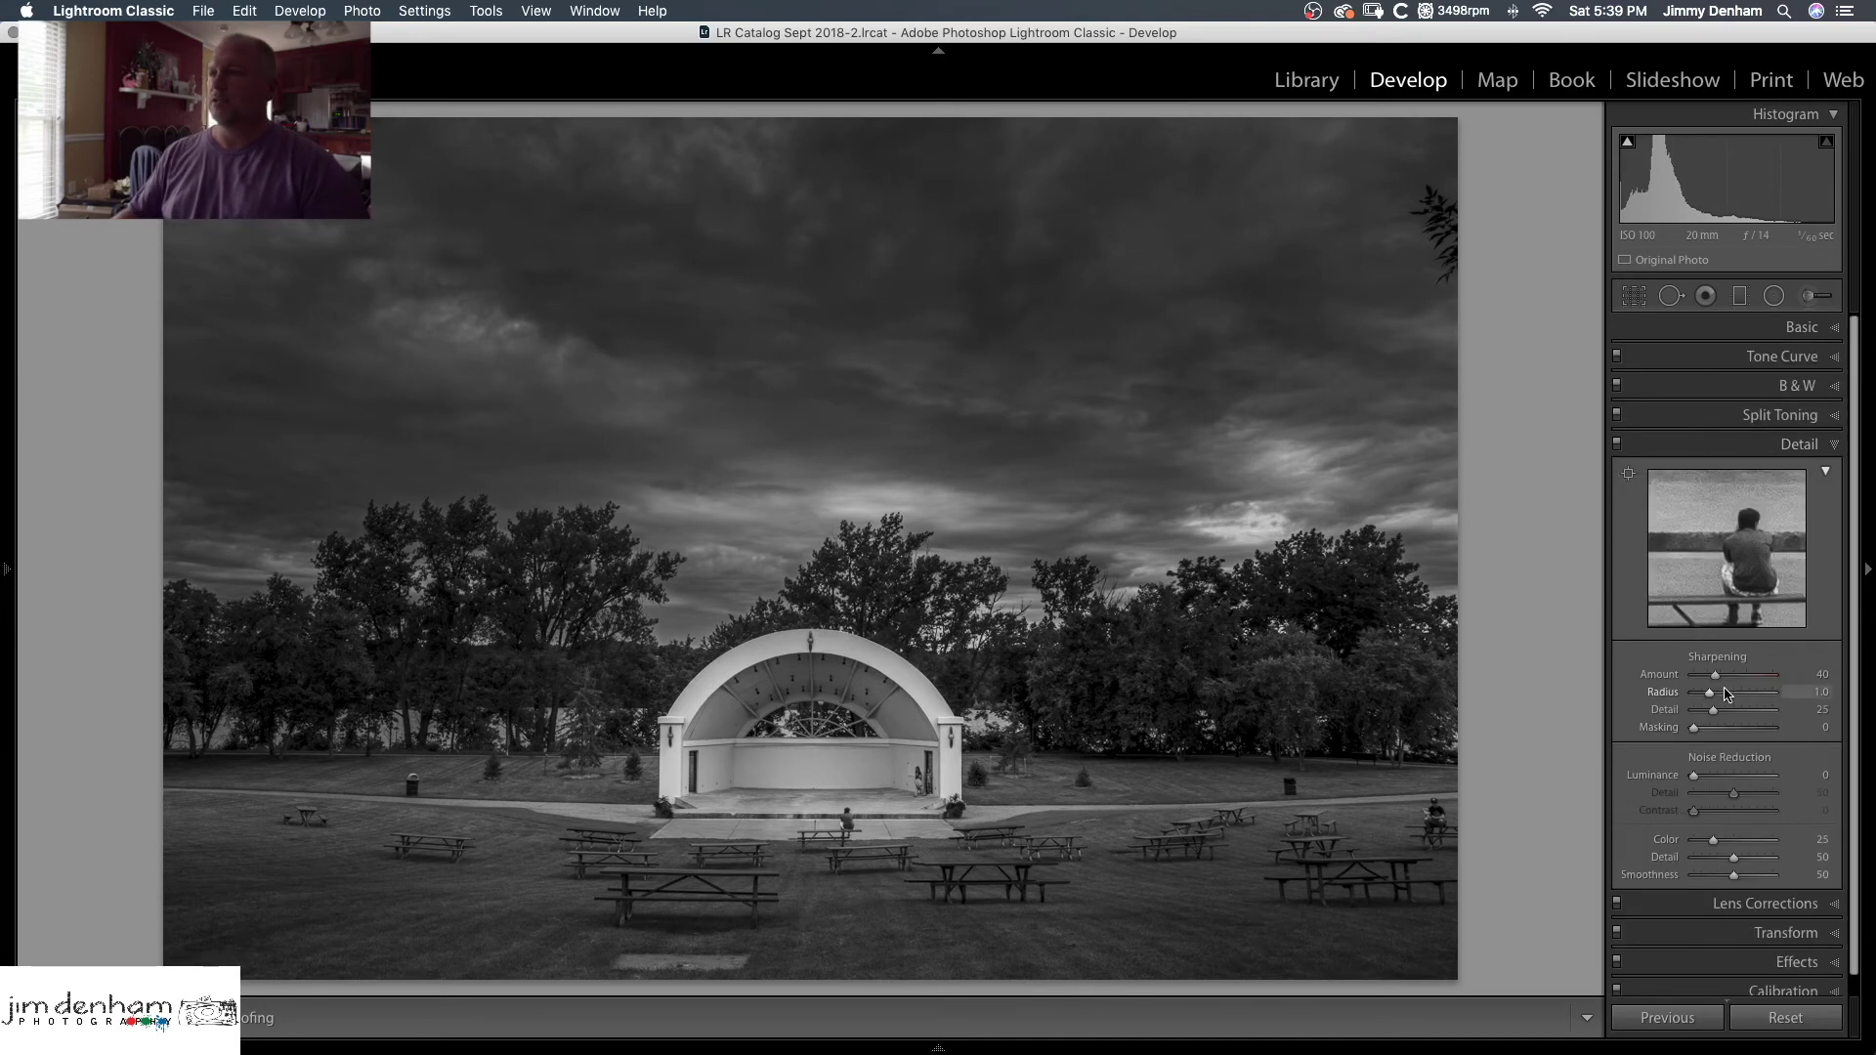
left_click_drag(1721, 680, 1723, 698)
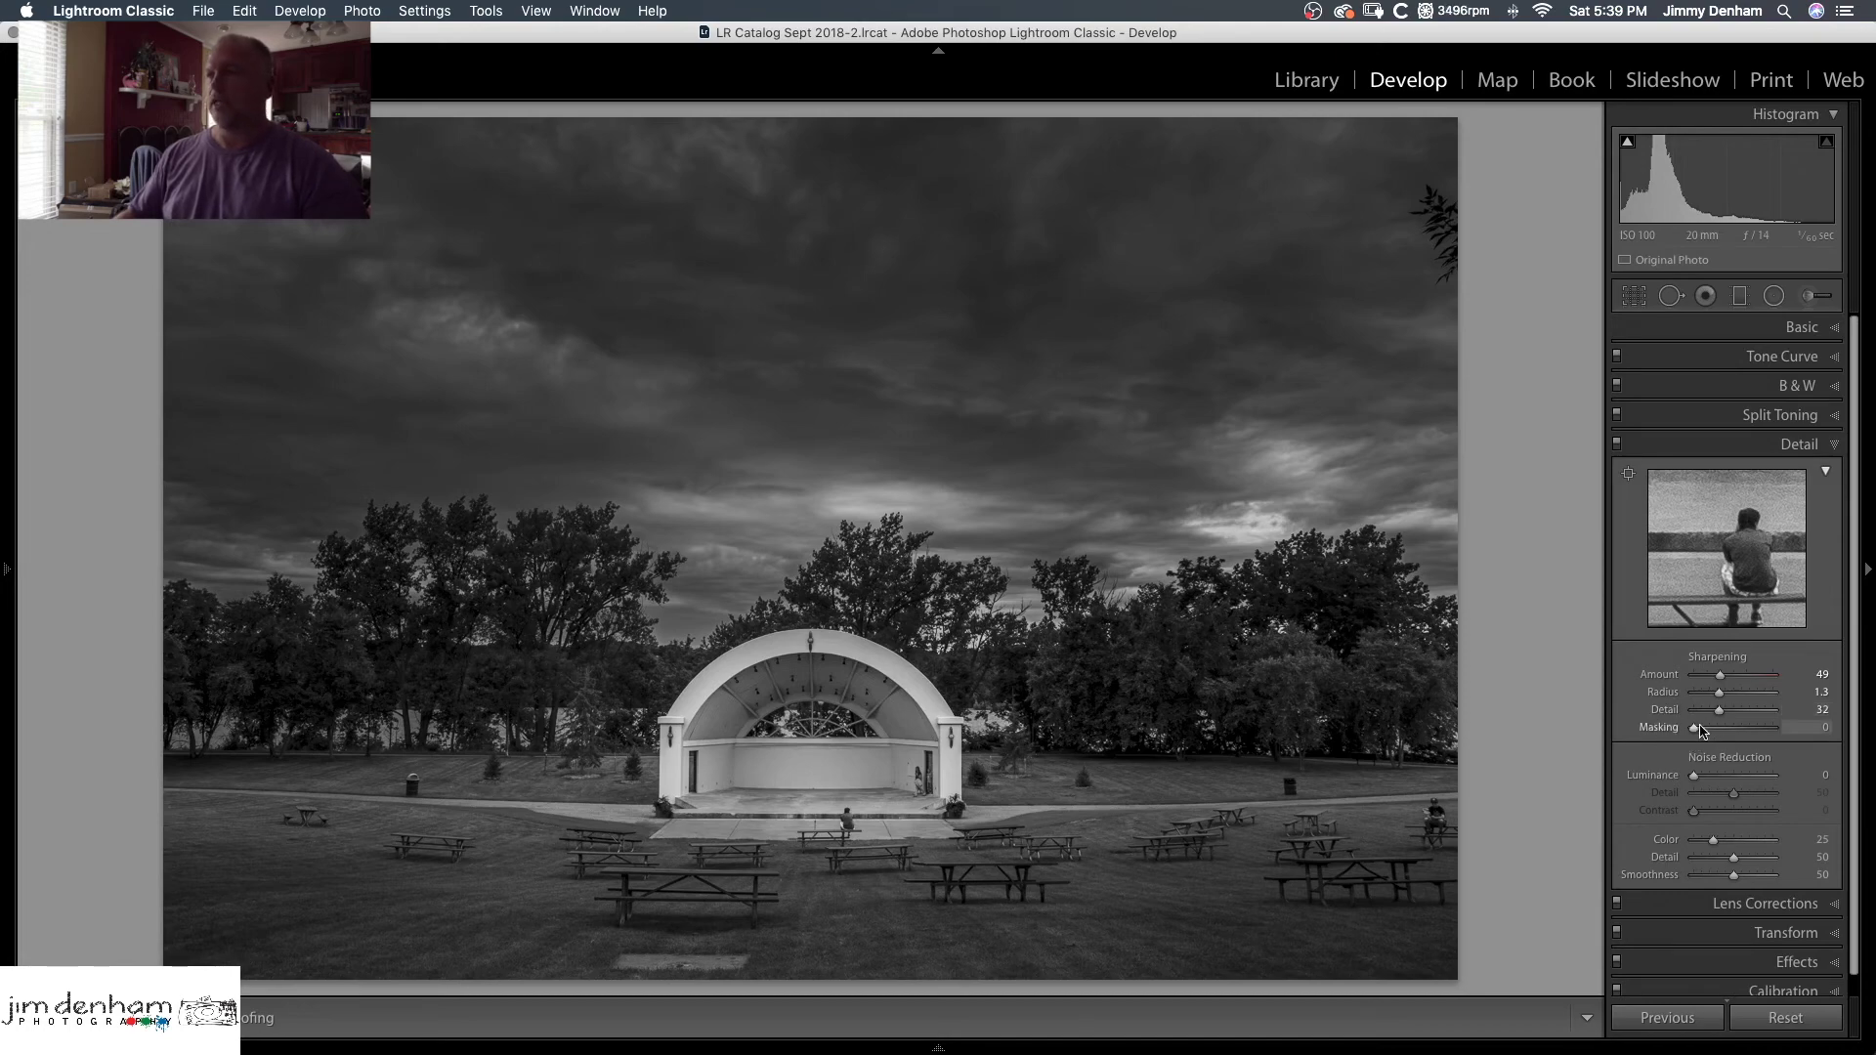
left_click_drag(1694, 728, 1772, 732)
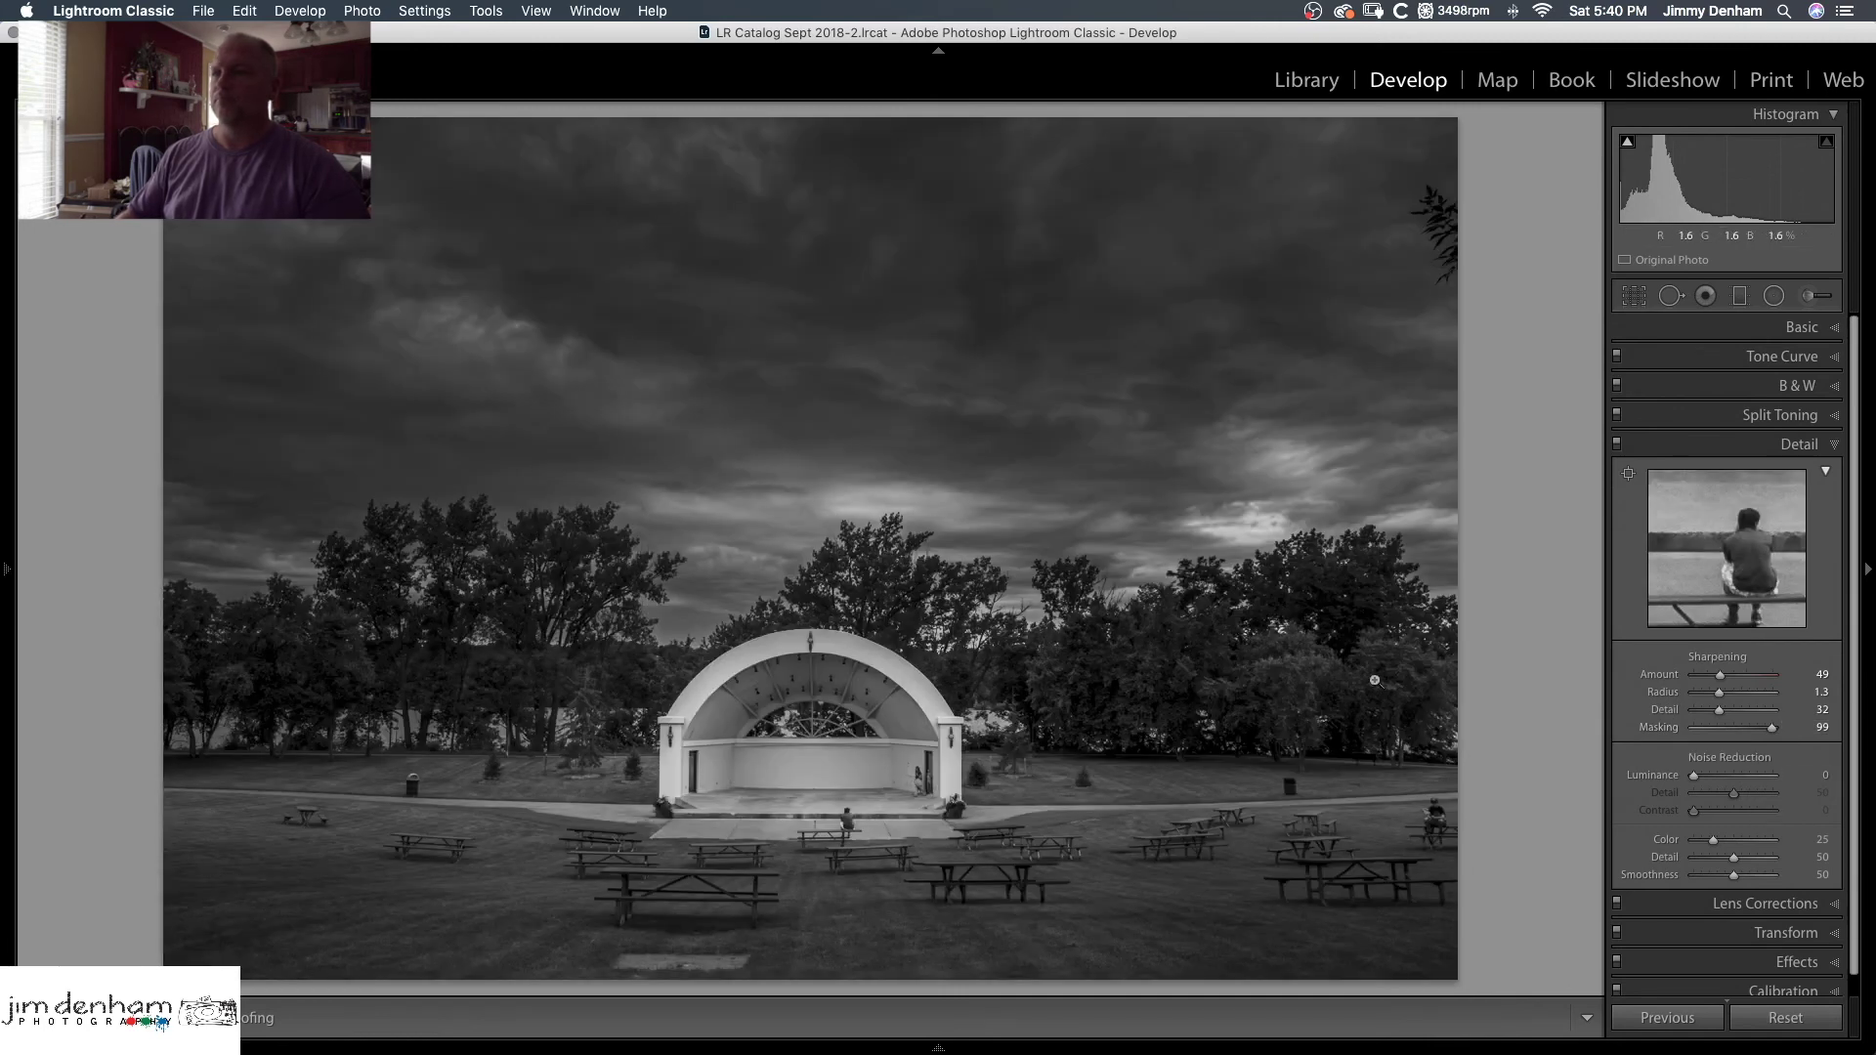
Apply luminance noise reduction to the photo, trying 45 and reducing it to a more moderate amount
left_click_drag(1693, 776, 1695, 778)
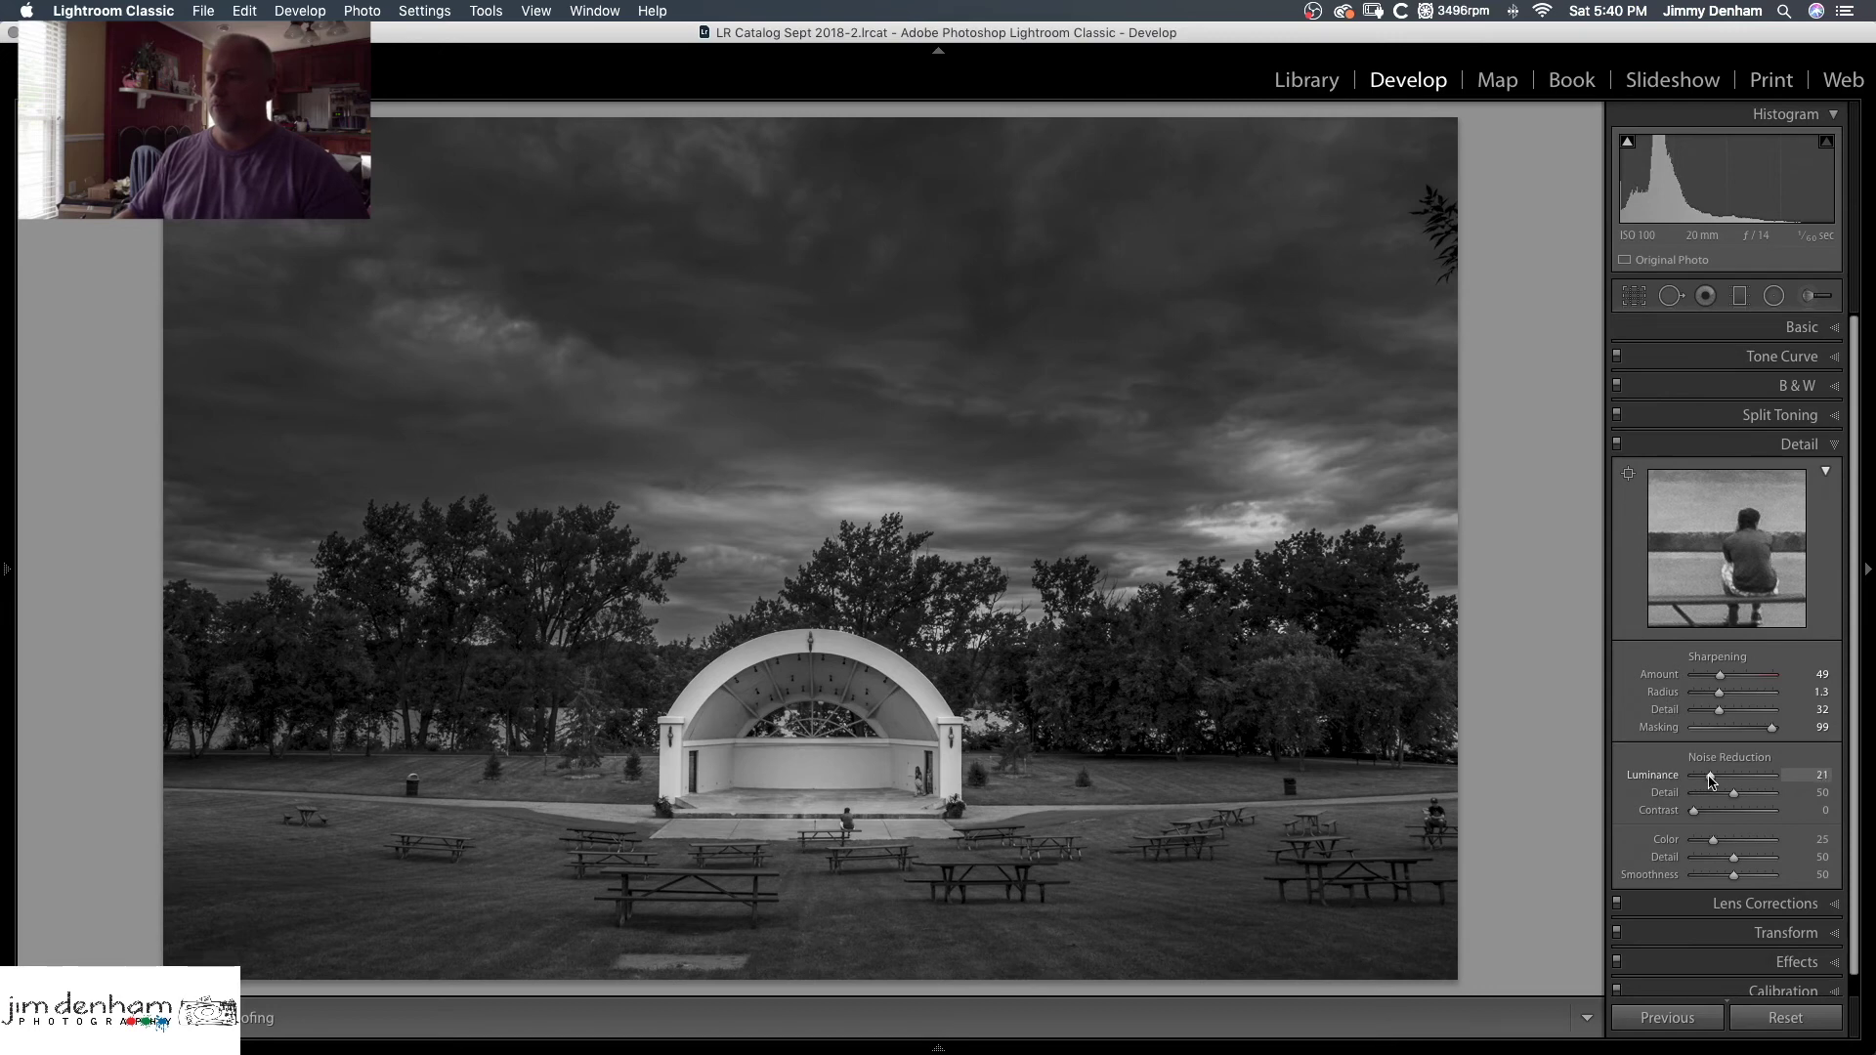
left_click_drag(1726, 773, 1730, 775)
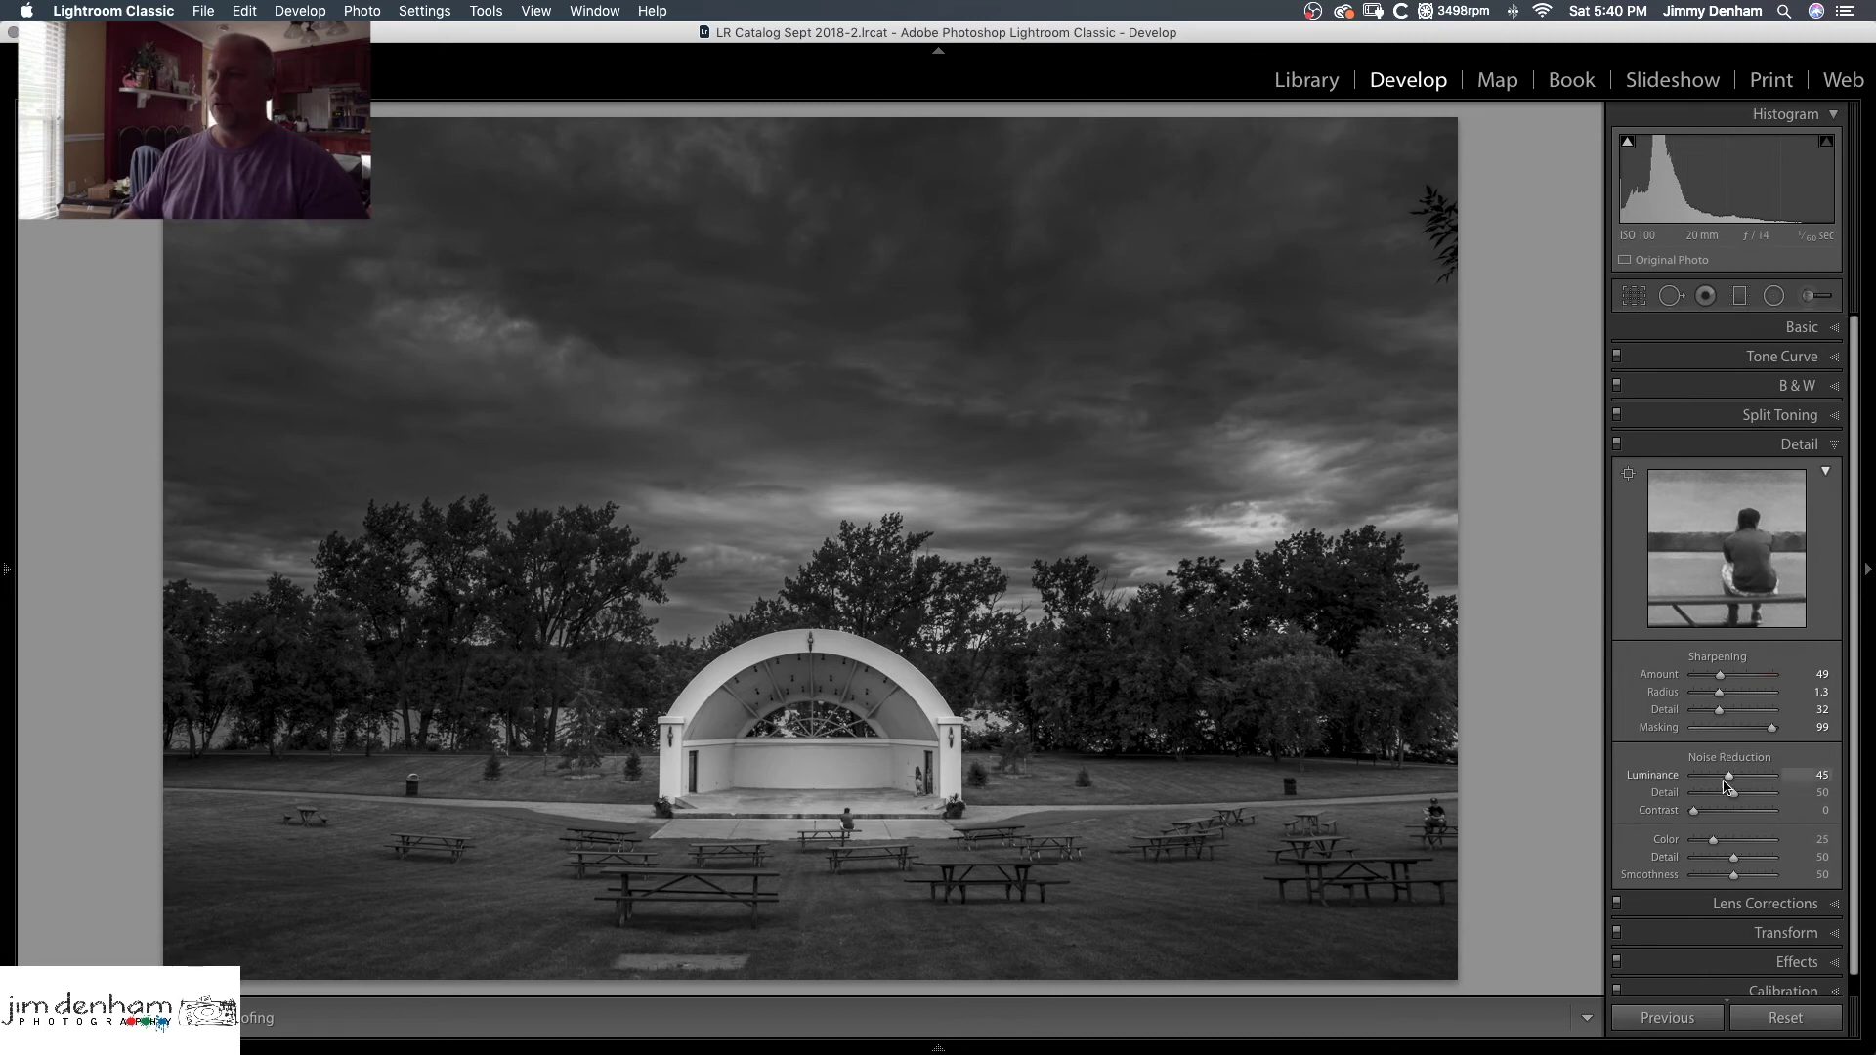
left_click_drag(1716, 779, 1714, 779)
Add a Highlight Priority post-crop vignette with Amount −26, Midpoint 43 and Feather 95
left_click(1833, 965)
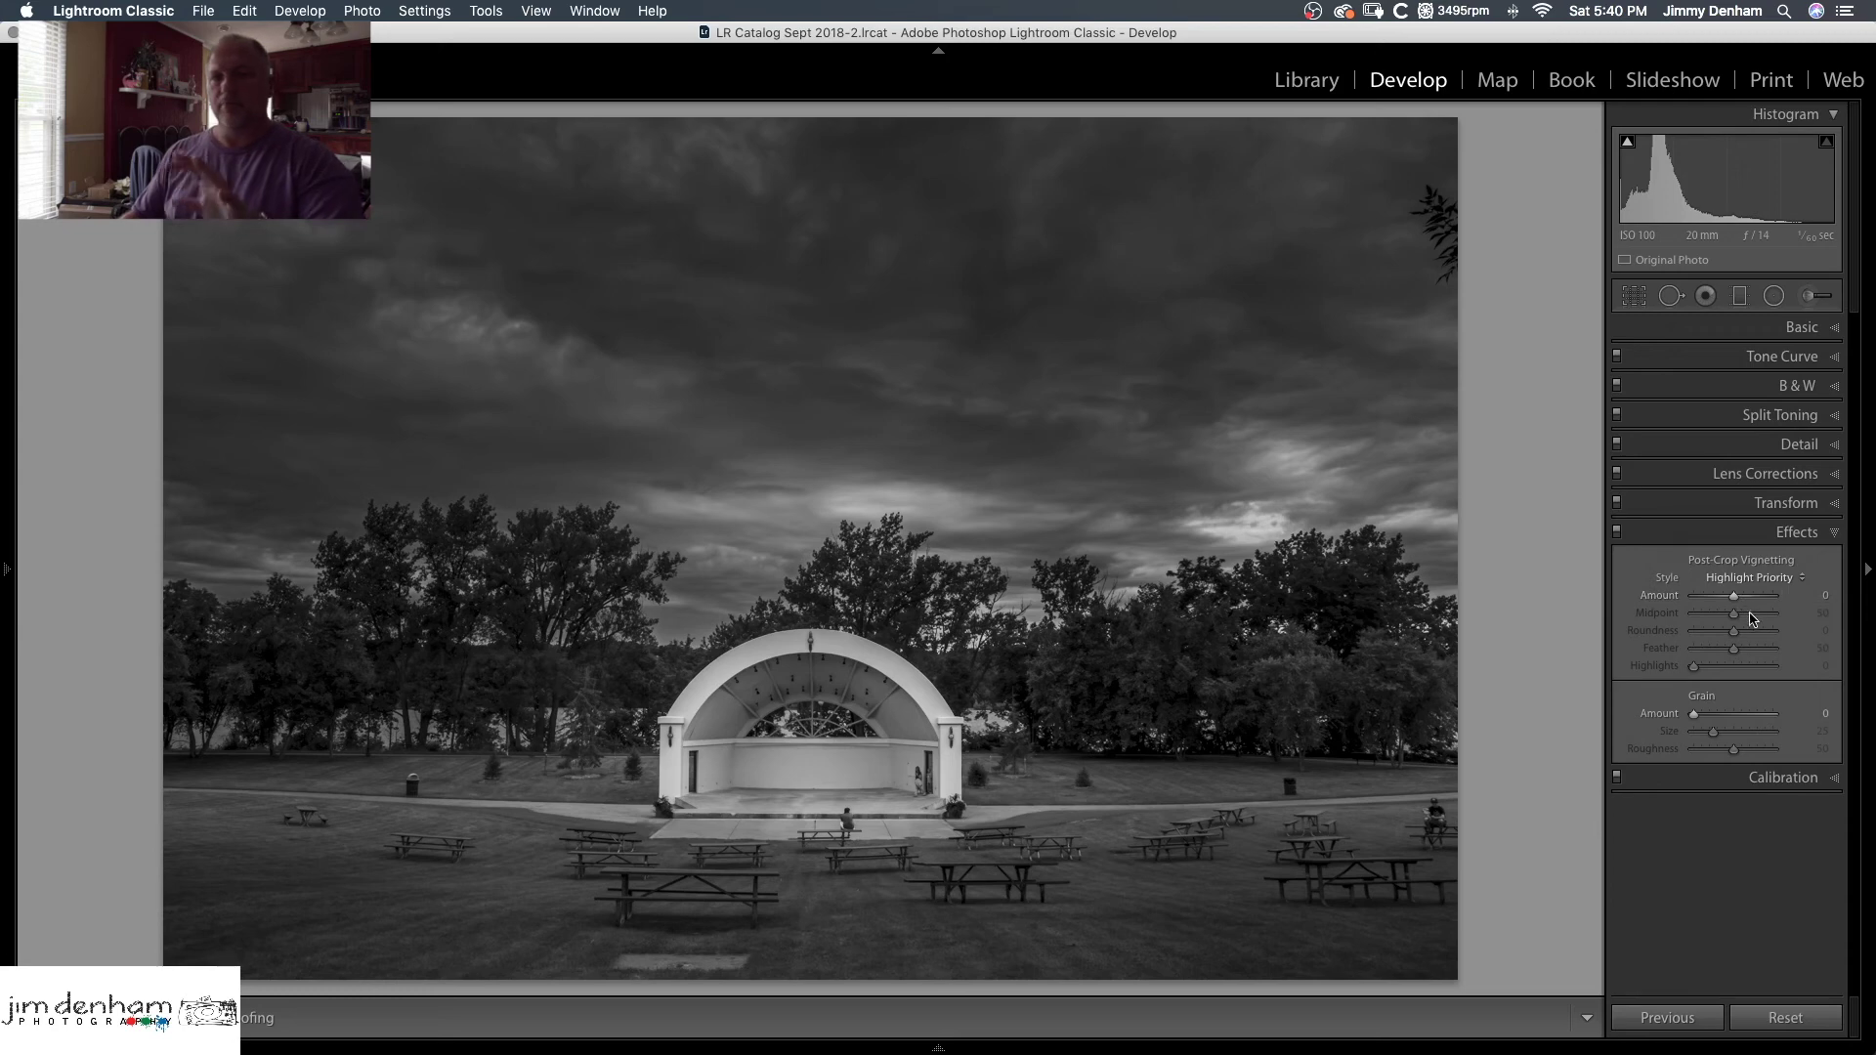
left_click_drag(1733, 599, 1726, 602)
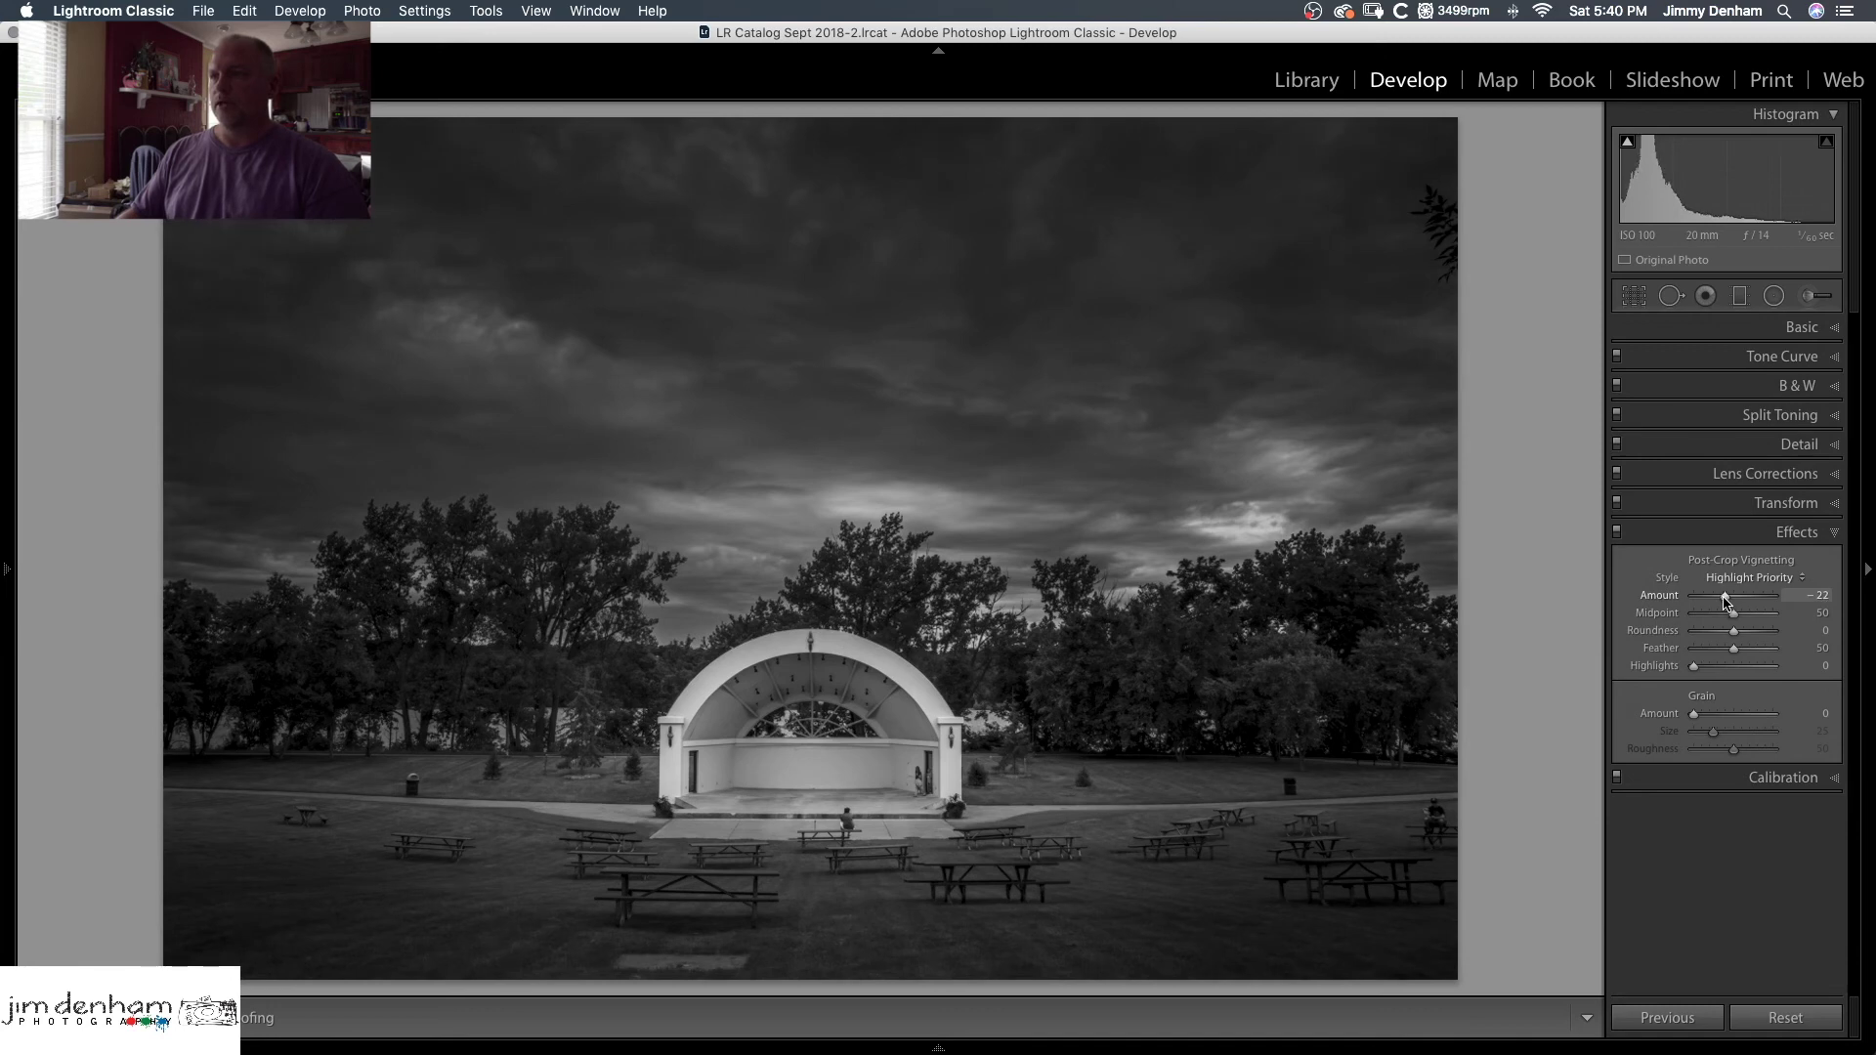
left_click_drag(1724, 602, 1731, 620)
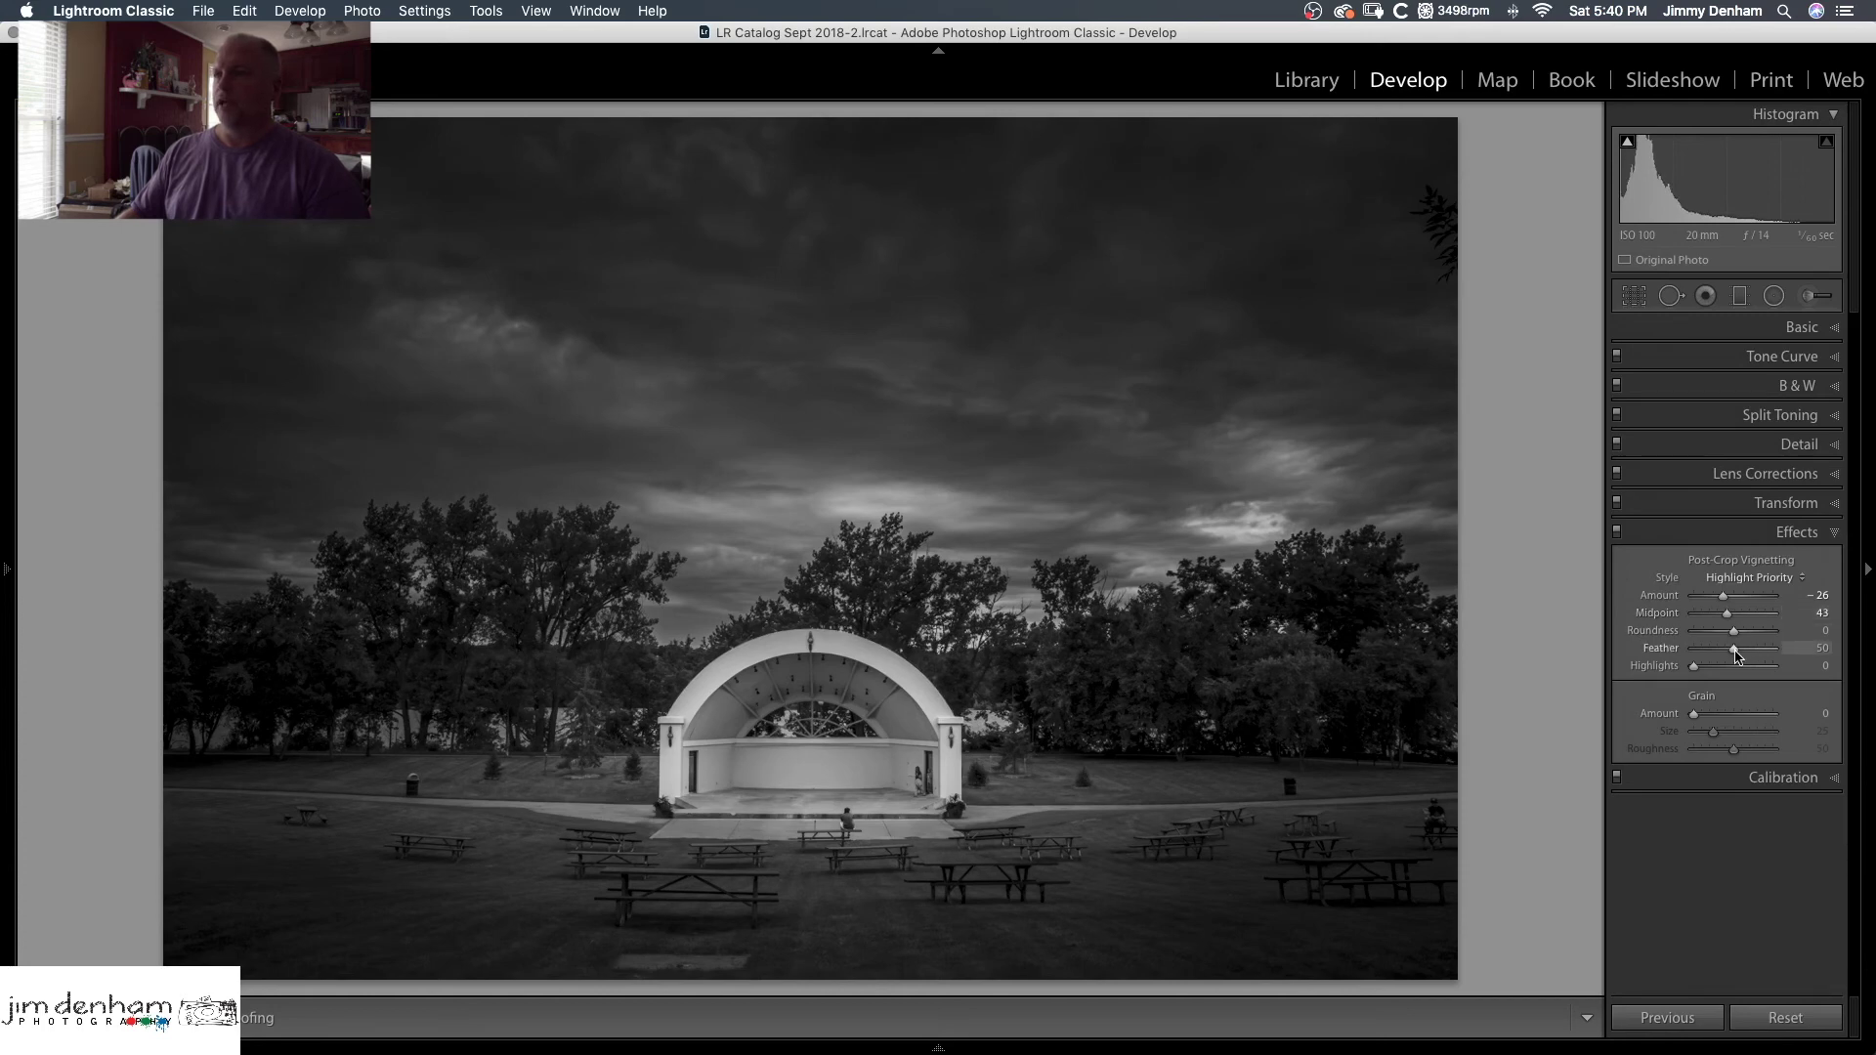
left_click_drag(1740, 652, 1768, 648)
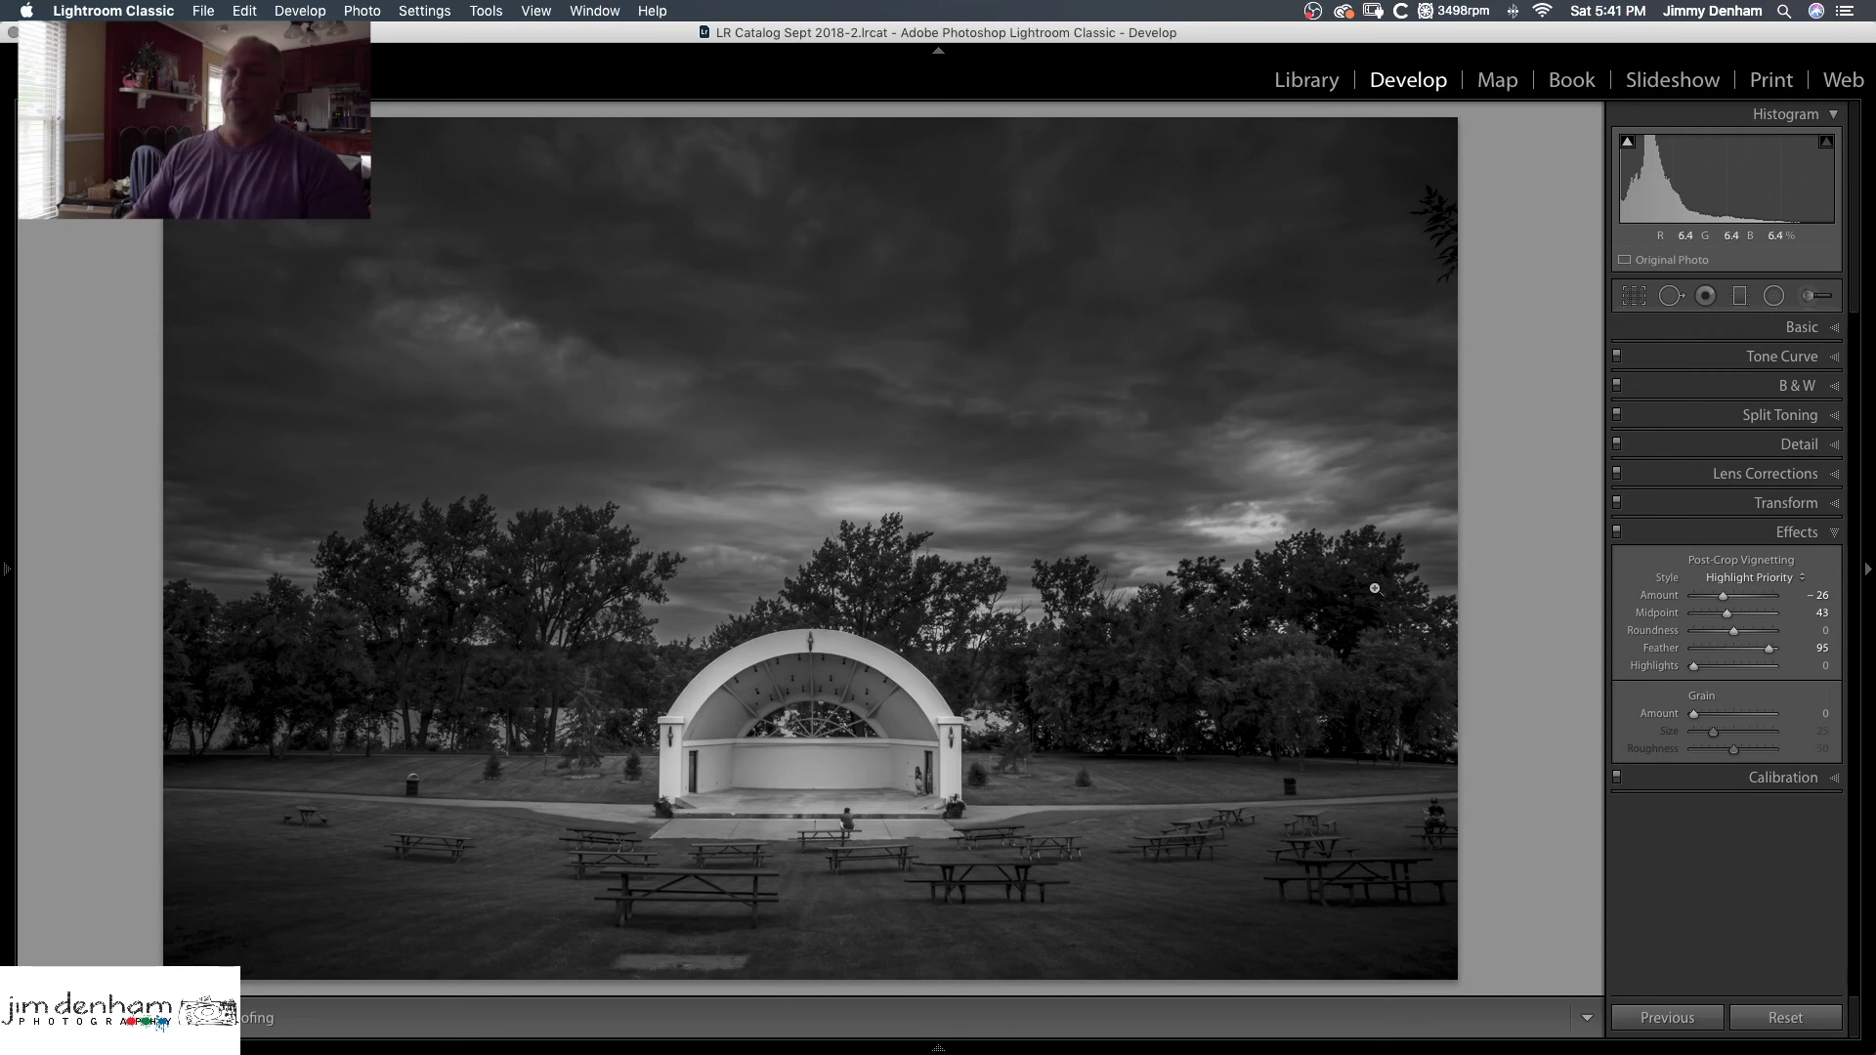
Examine the arch and surrounding trees up close, and compare the whole edited photo with its unedited version
left_click(714, 639)
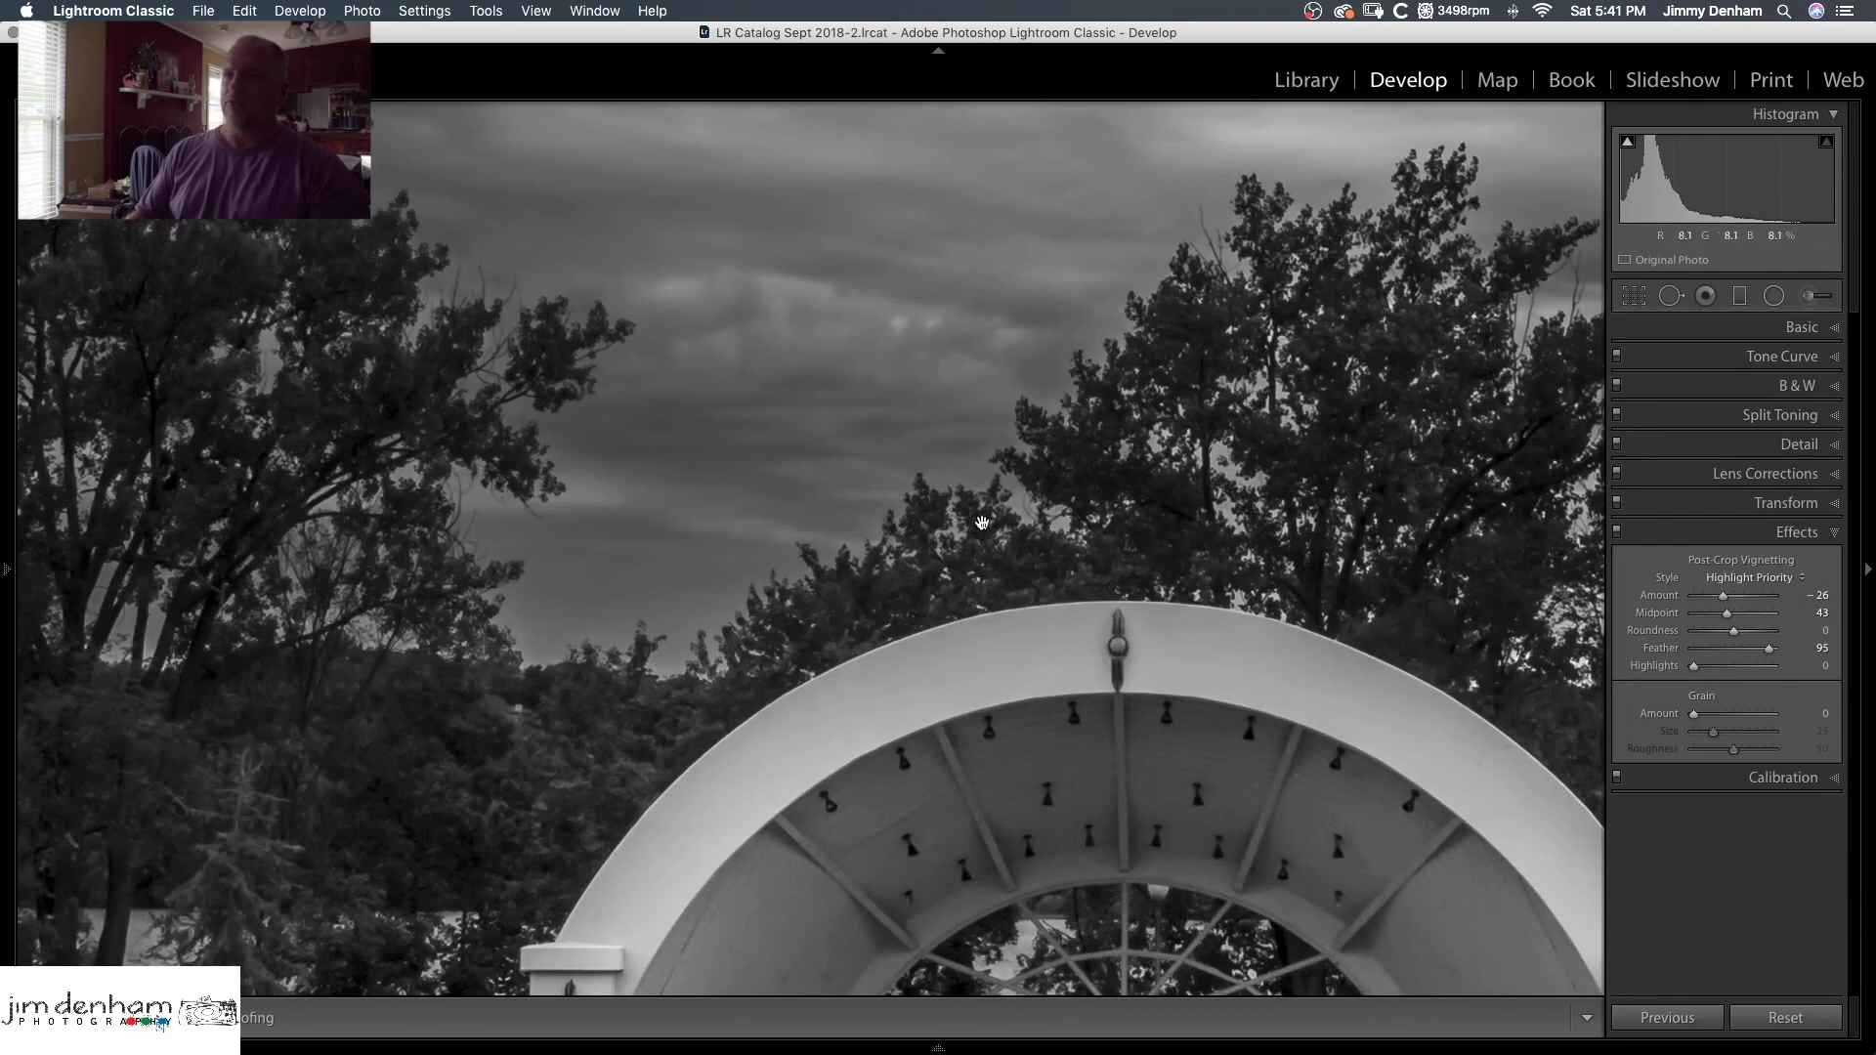
left_click(874, 608)
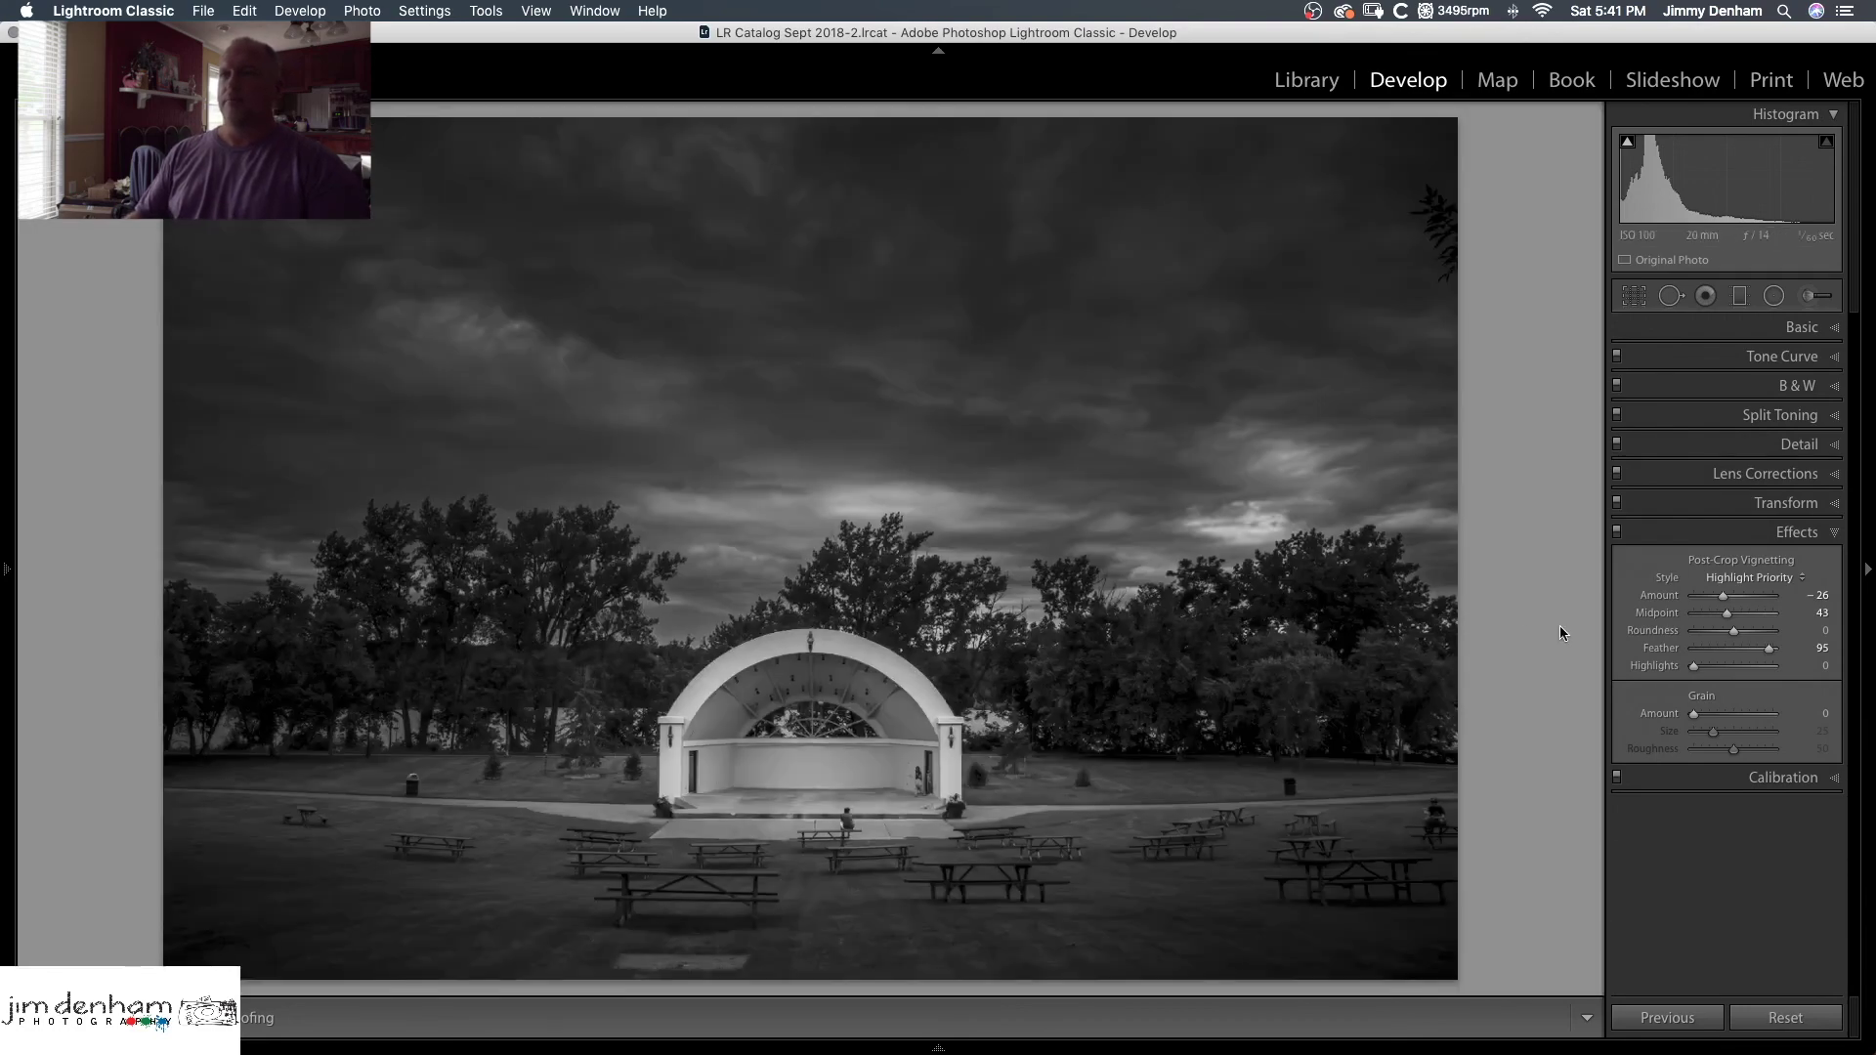
key("backslash")
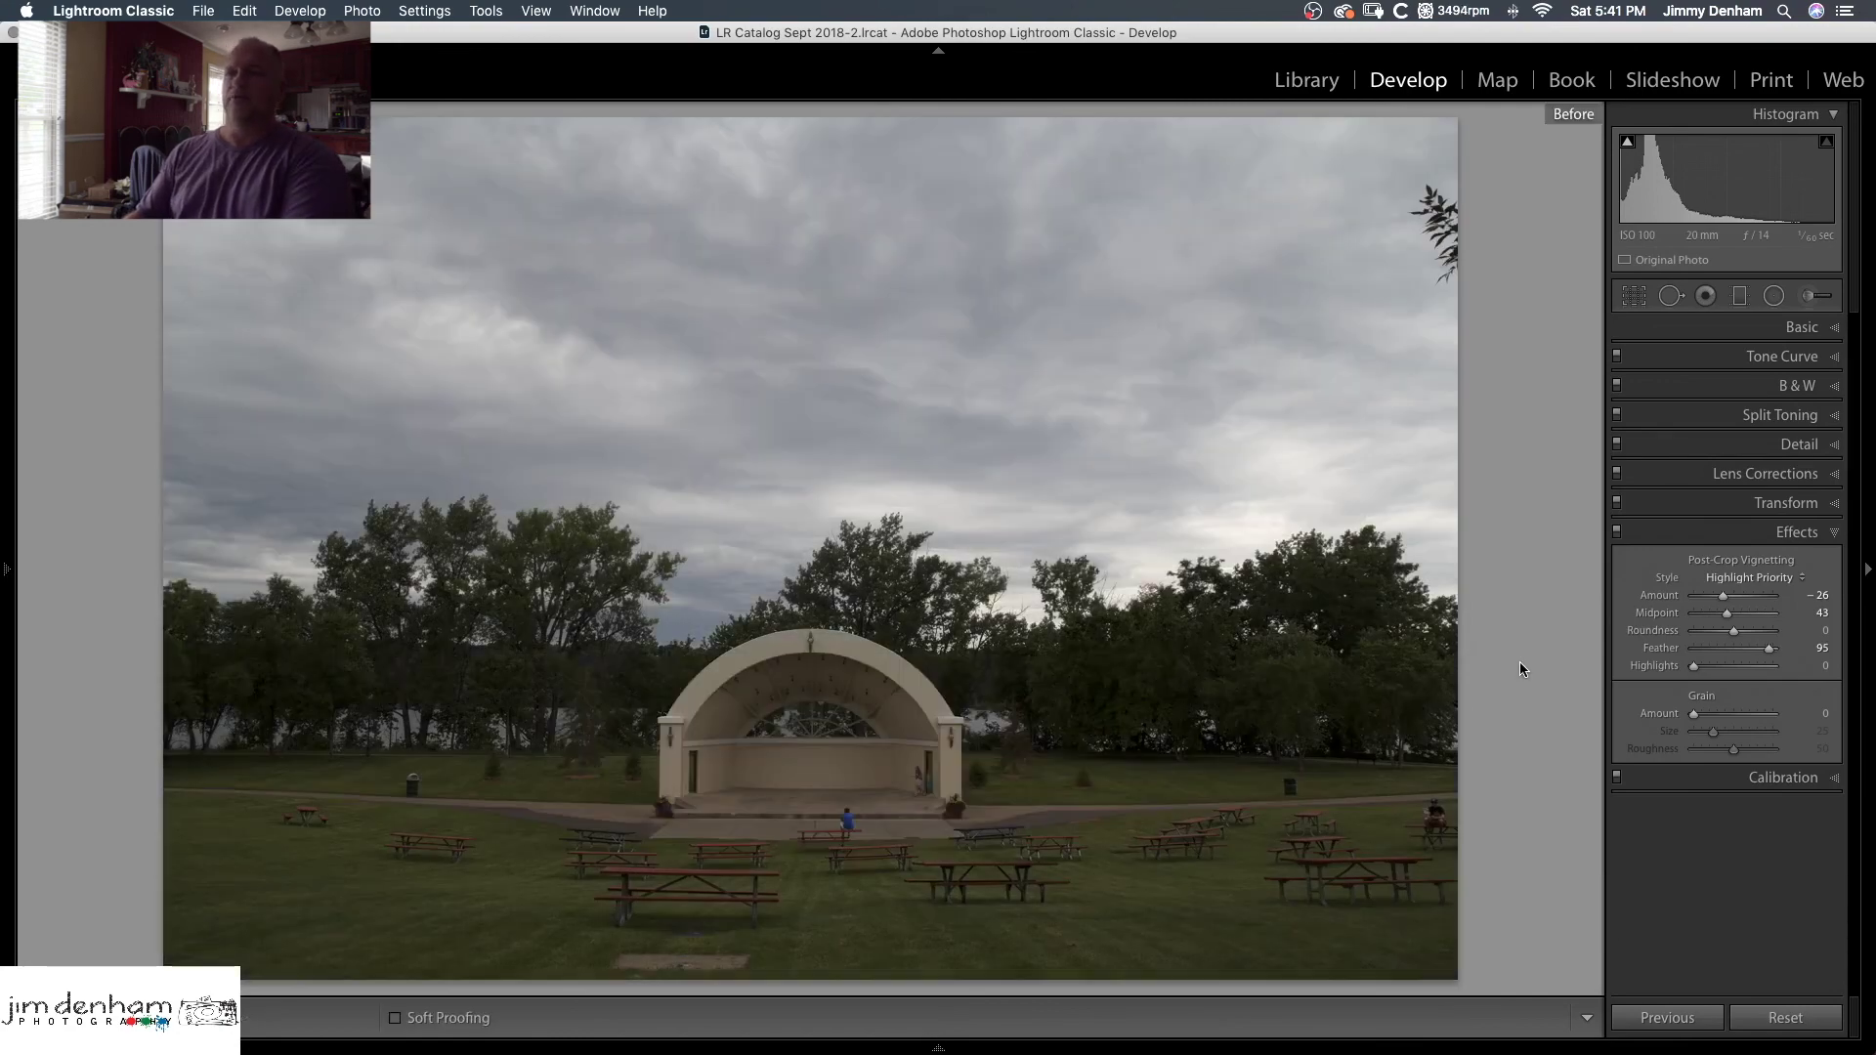
key("backslash")
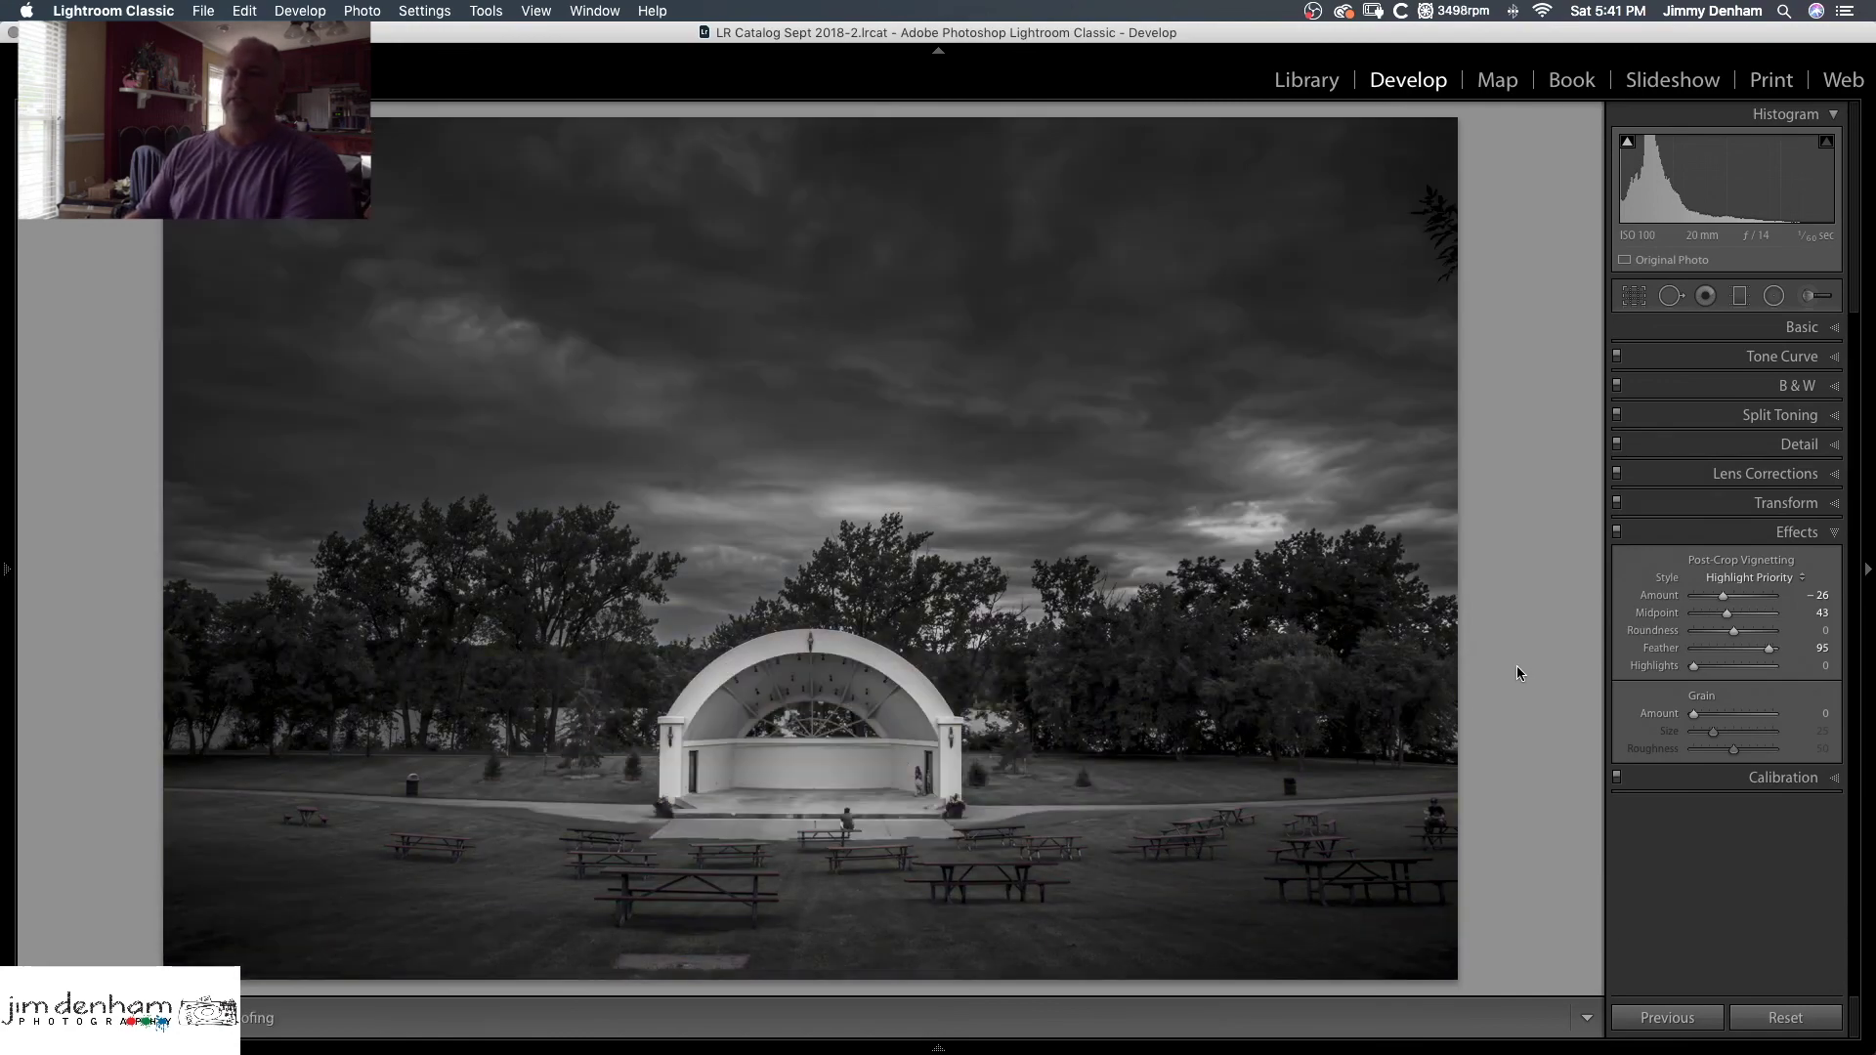